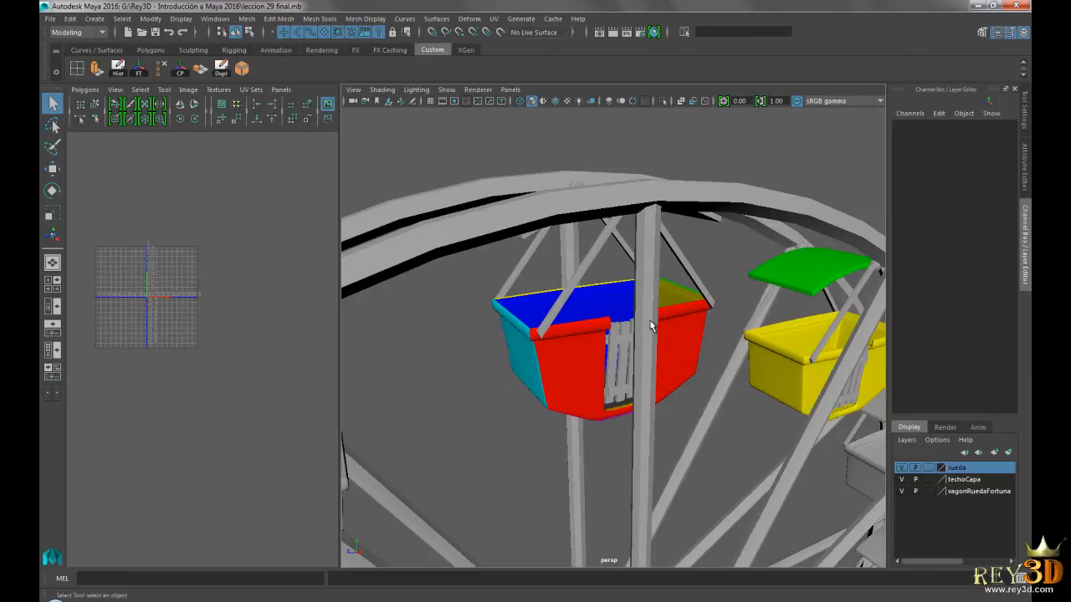
Step: Select the red Ferris wheel car body and examine it together with its UV shells
left_click_drag(696, 357, 633, 311, "alt")
left_click(602, 343)
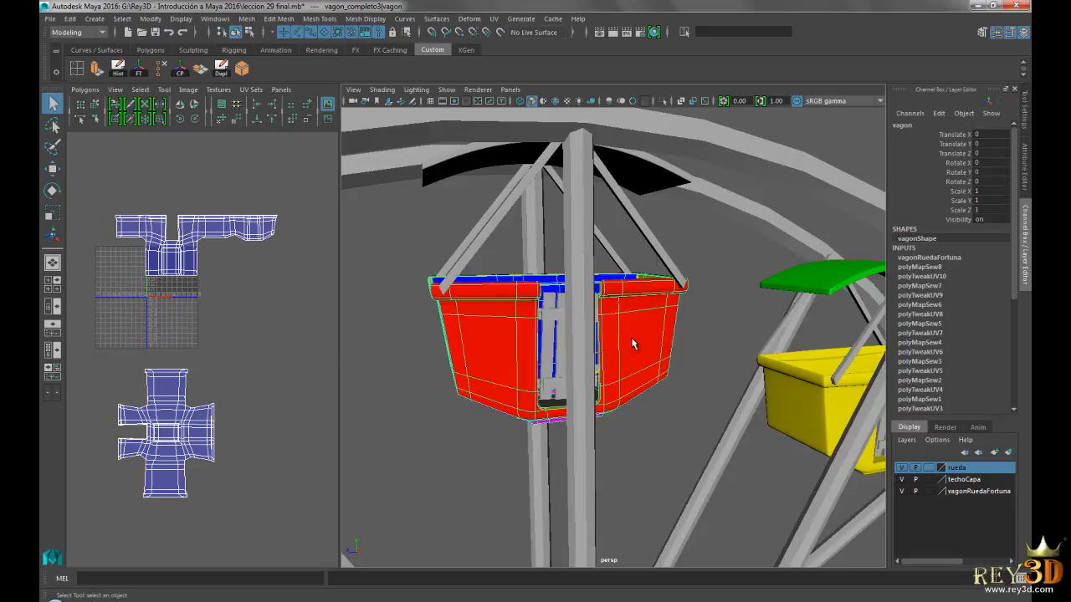
left_click_drag(658, 341, 613, 304, "alt")
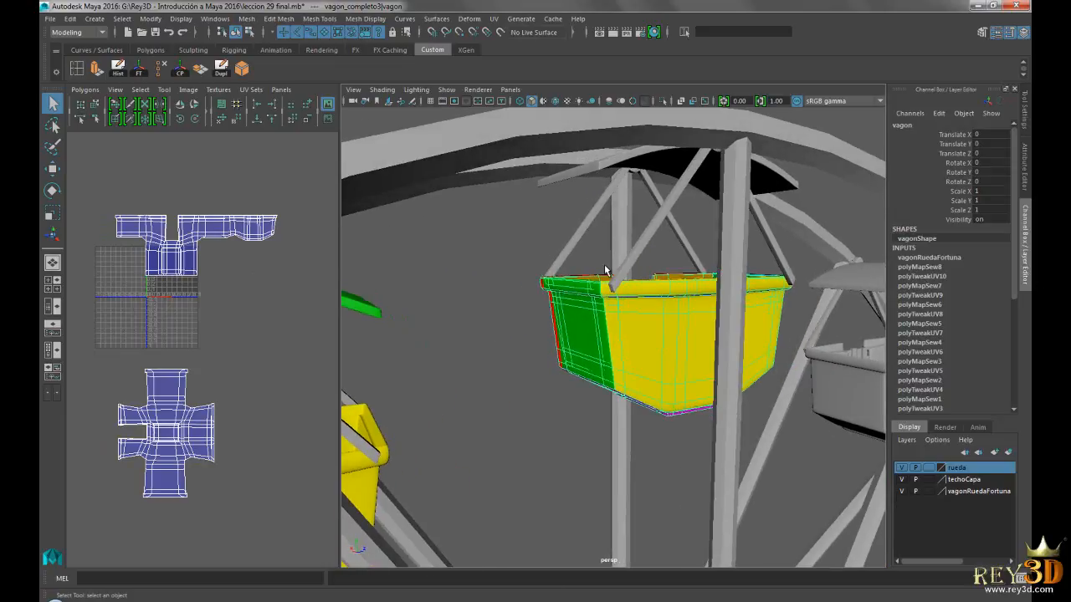
left_click_drag(649, 378, 601, 328, "alt")
right_click_drag(601, 328, 671, 342, "alt")
left_click_drag(672, 342, 617, 321, "alt")
middle_click_drag(171, 343, 237, 211, "alt")
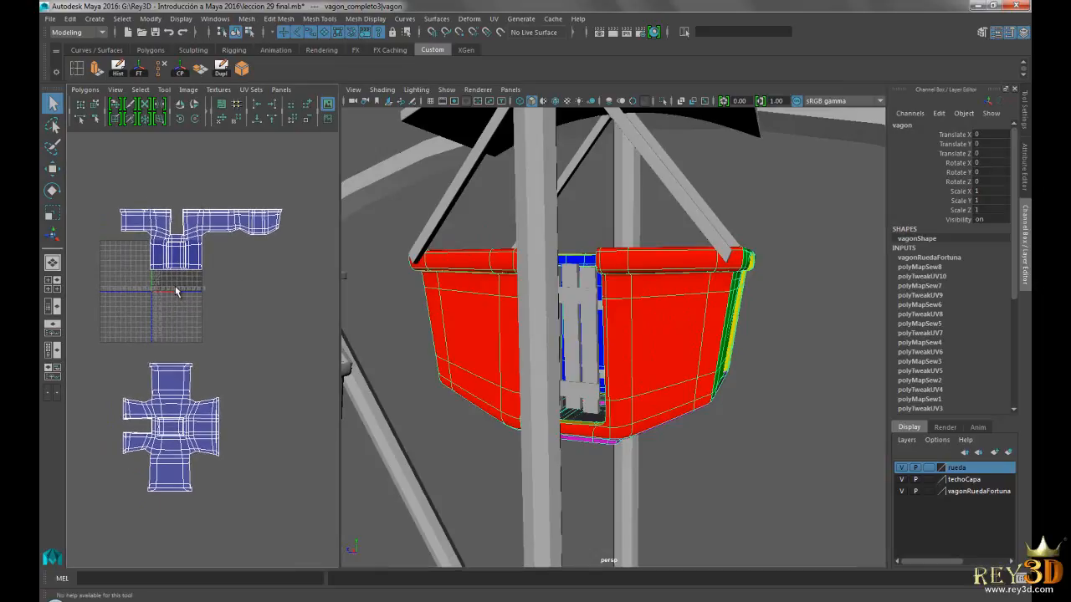
middle_click_drag(211, 280, 250, 310, "alt")
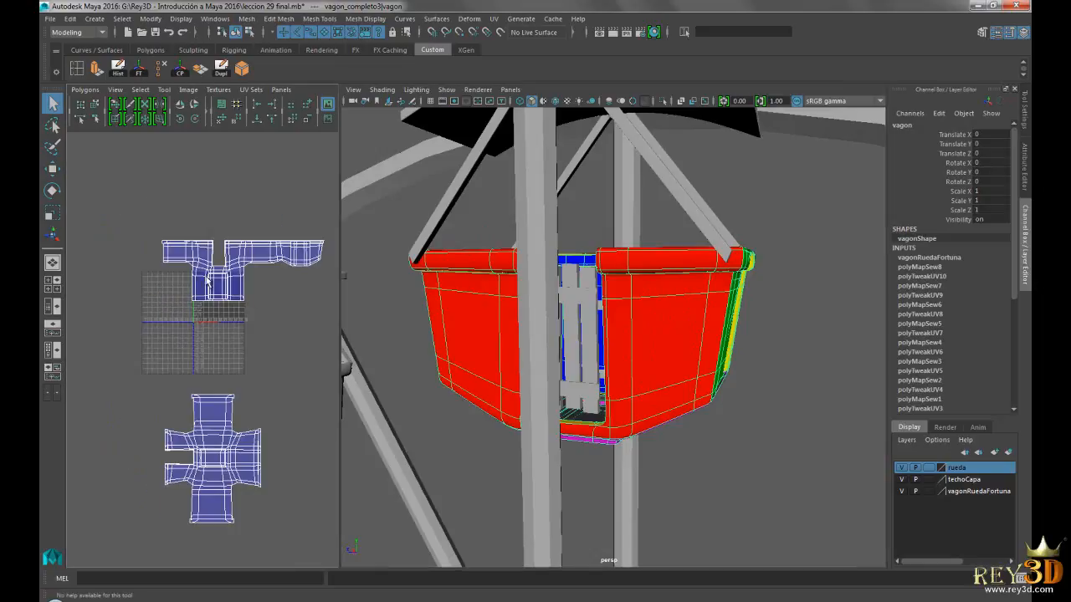
right_click_drag(235, 307, 249, 303, "alt")
middle_click_drag(249, 302, 200, 289, "alt")
left_click(378, 289)
left_click(471, 316)
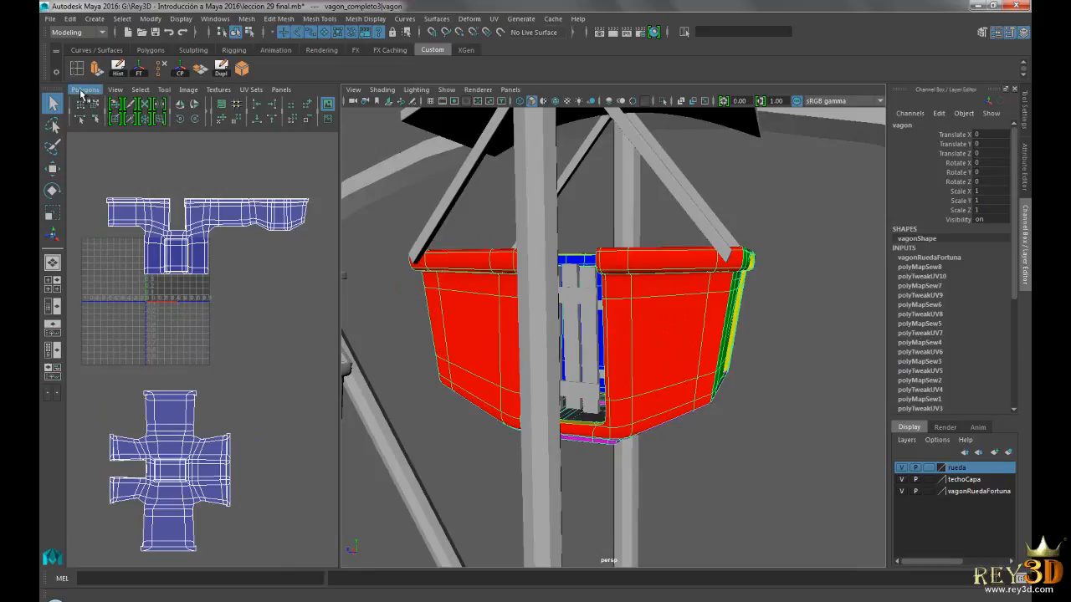
Step: Reset the Layout UVs options to their defaults and lay out the car body's UV shells
left_click(84, 90)
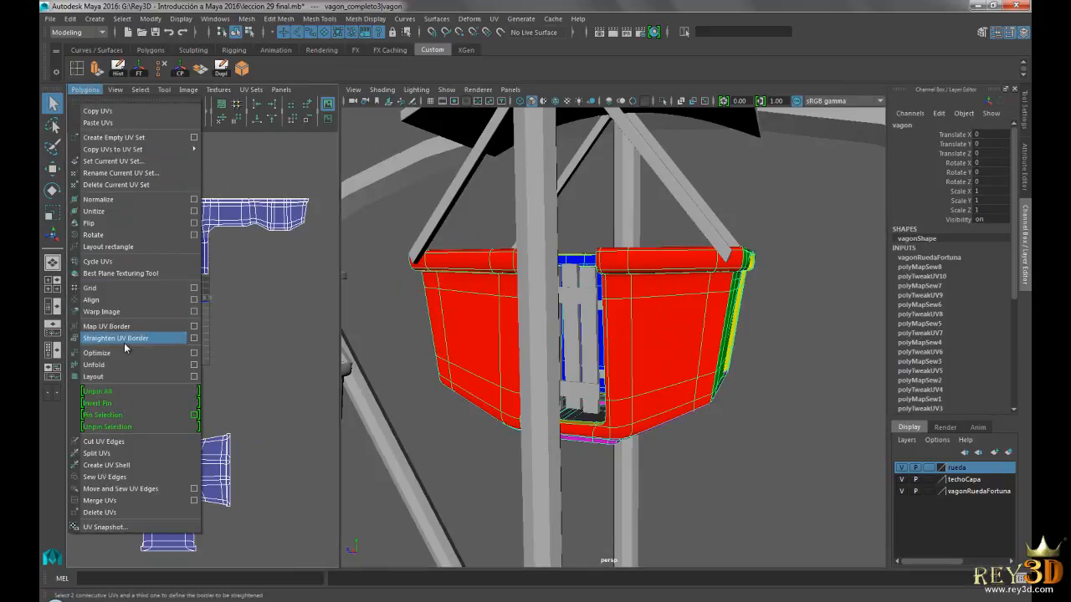
left_click(193, 377)
left_click(320, 49)
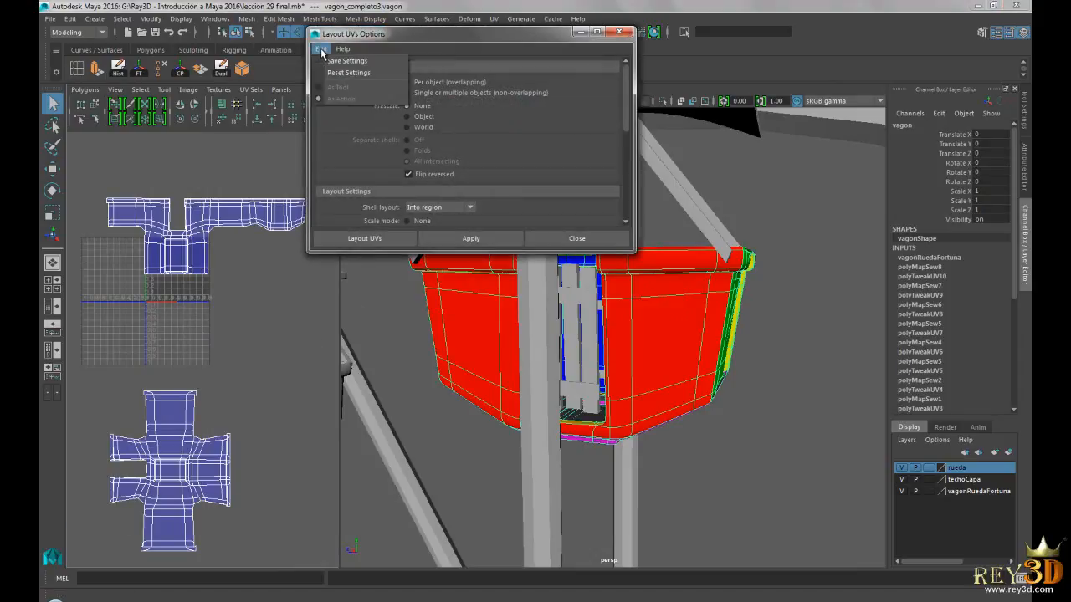
left_click(347, 75)
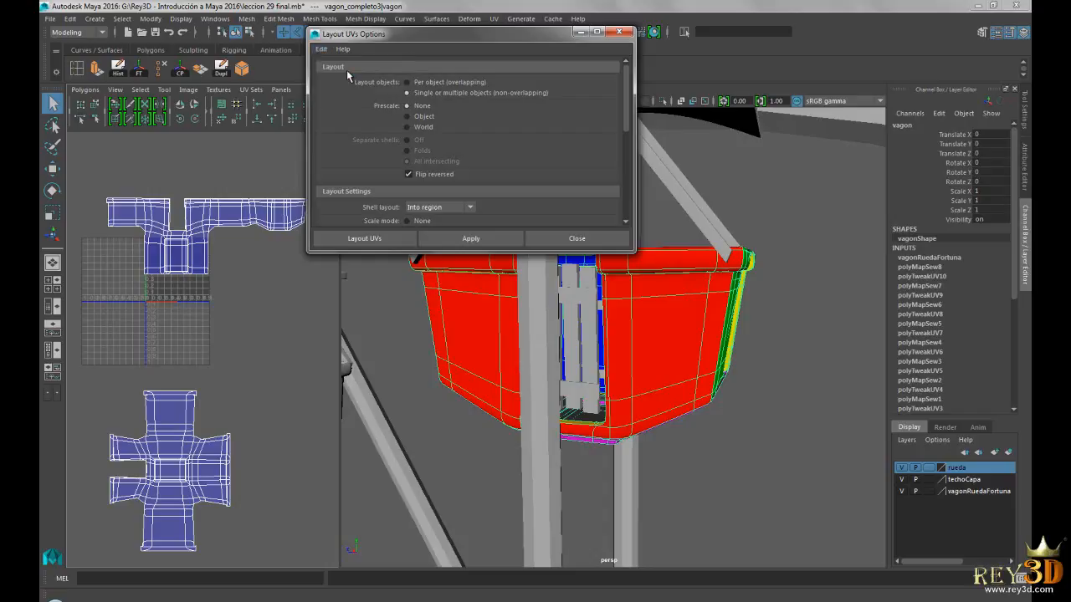
left_click(366, 240)
scroll(205, 252, "up", 6)
middle_click_drag(262, 328, 258, 334, "alt")
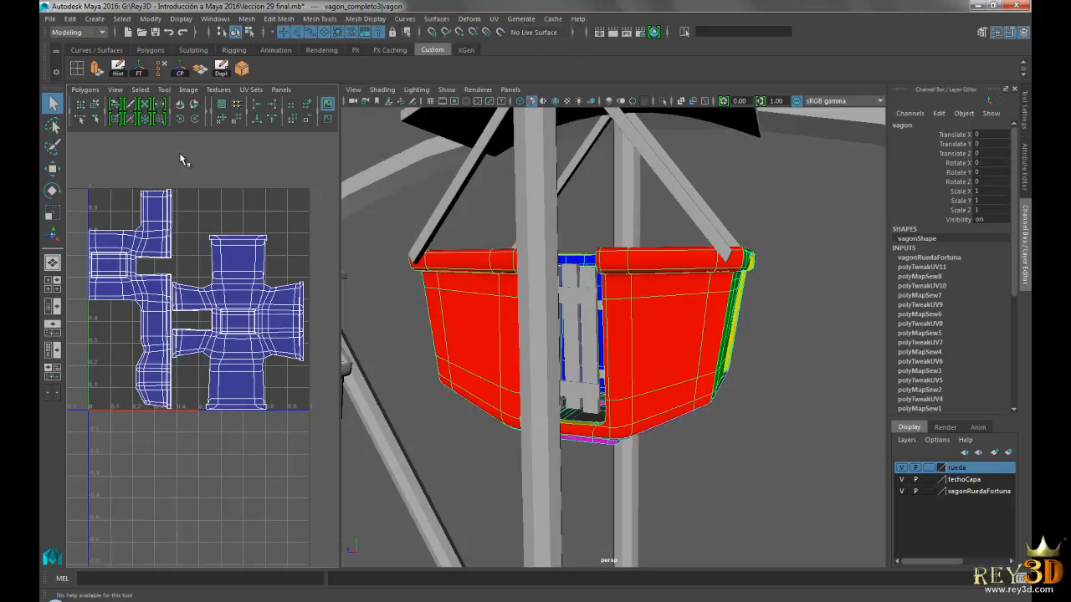
Step: Review the Layout UVs options for the car body without applying them
left_click(84, 90)
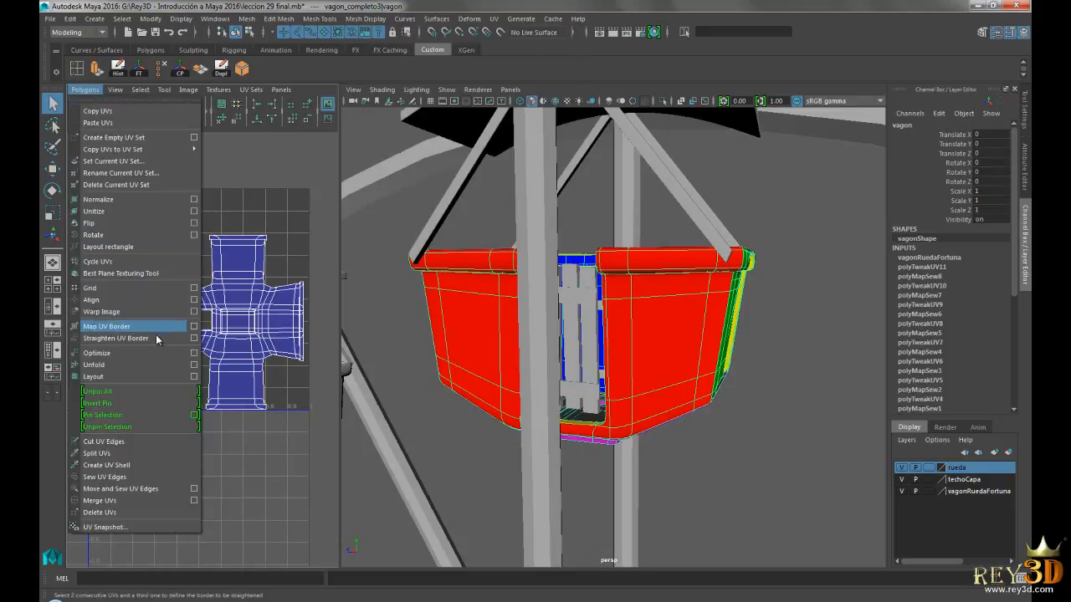
left_click(195, 379)
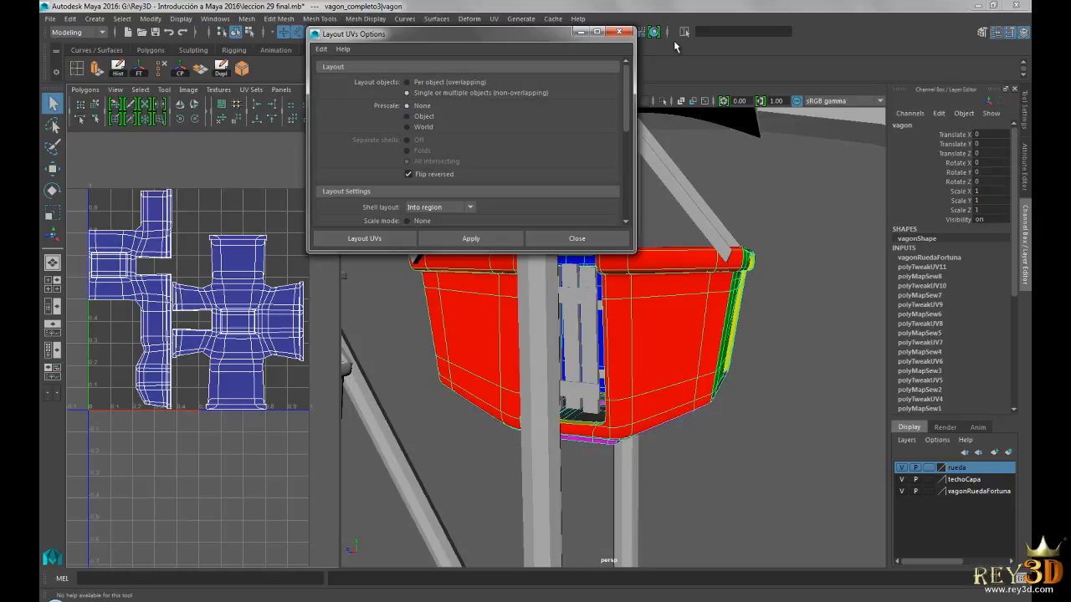
left_click(618, 32)
Step: Examine how the laid-out UV shells fill the texture square and compare them with the car body
scroll(211, 330, "down", 2)
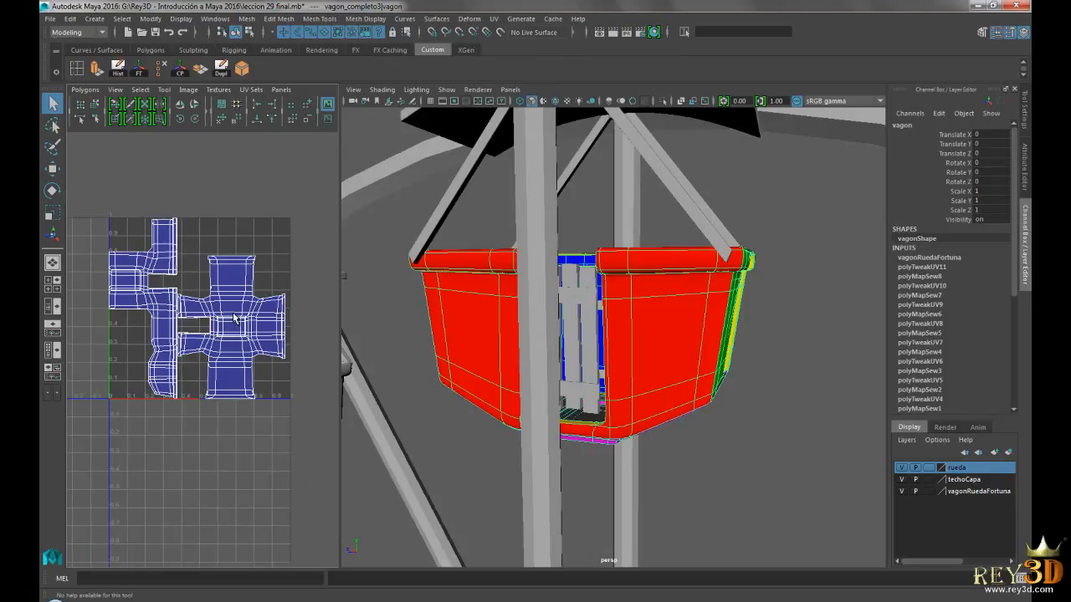
middle_click_drag(232, 274, 214, 302, "alt")
scroll(259, 292, "up", 2)
right_click_drag(235, 304, 222, 304, "alt")
mouse_move(220, 276)
middle_mouse_down("alt")
mouse_move(239, 284)
mouse_move(237, 274)
middle_mouse_up("alt")
right_click_drag(237, 273, 254, 279, "alt")
left_click_drag(593, 327, 473, 313, "alt")
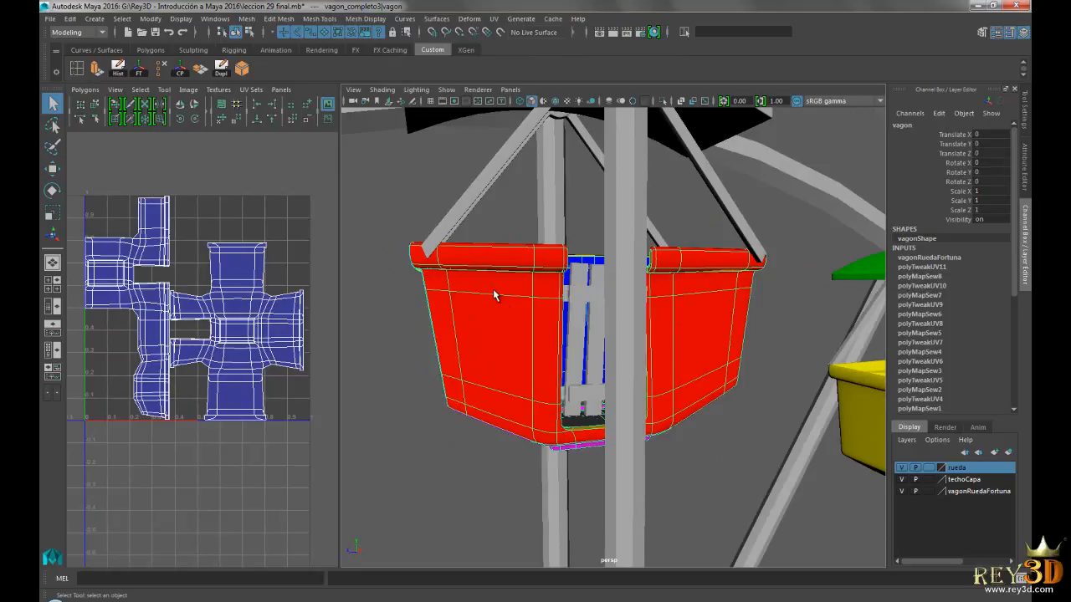
left_click_drag(702, 329, 716, 308, "alt")
left_click_drag(738, 347, 581, 352, "alt")
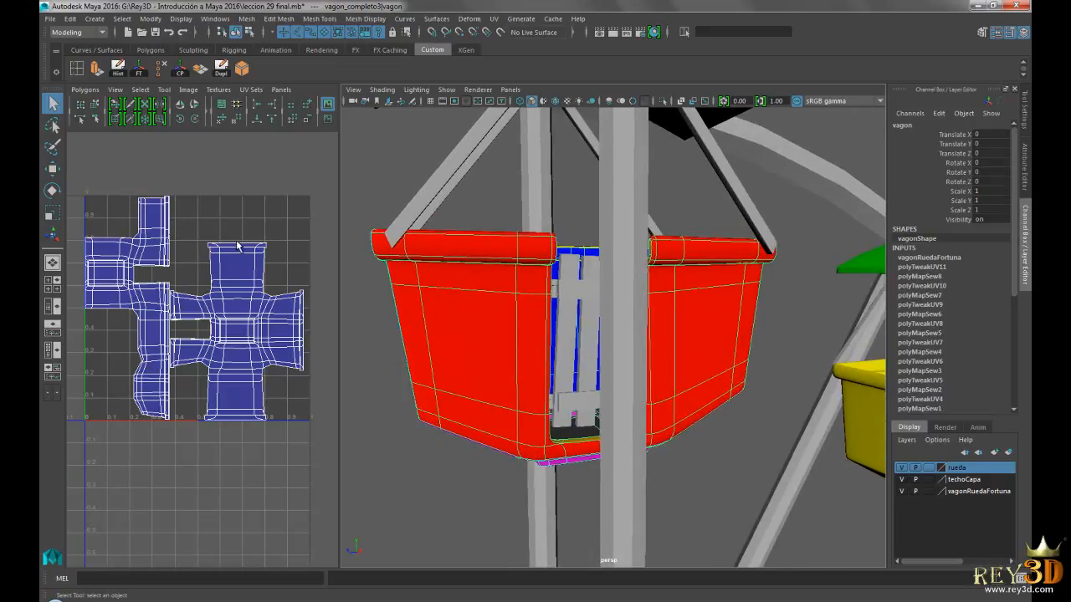
mouse_move(527, 308)
left_mouse_down("alt")
mouse_move(514, 286)
mouse_move(511, 298)
left_mouse_up("alt")
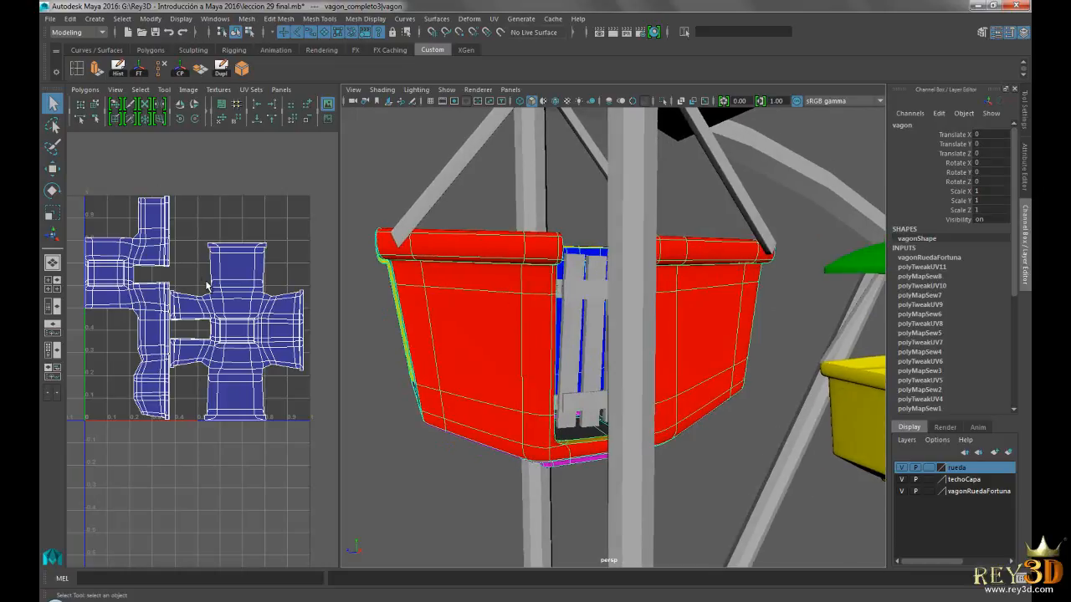
left_click(84, 89)
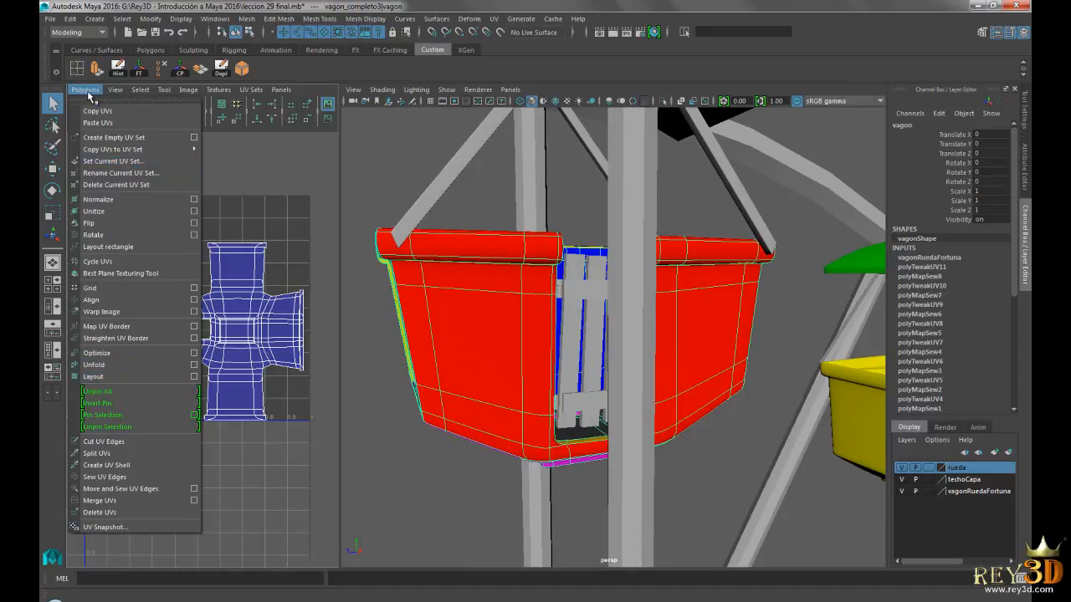
left_click(89, 91)
middle_click_drag(235, 302, 252, 297, "alt")
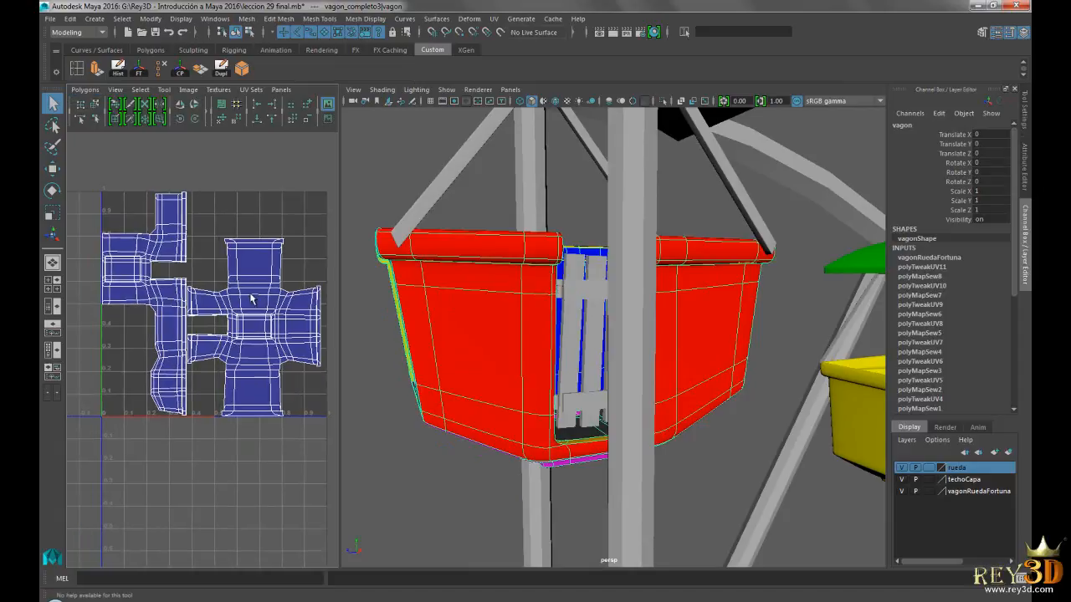
right_click_drag(245, 258, 232, 256, "alt")
middle_click_drag(185, 301, 205, 315, "alt")
Step: Switch the car body to UV component selection and turn off Display Image in the UV editor
right_click_drag(197, 216, 205, 217)
left_click_drag(166, 206, 215, 232)
left_click(236, 177)
left_click(181, 220)
right_click_drag(232, 171, 274, 175)
left_click(240, 143)
left_click(188, 89)
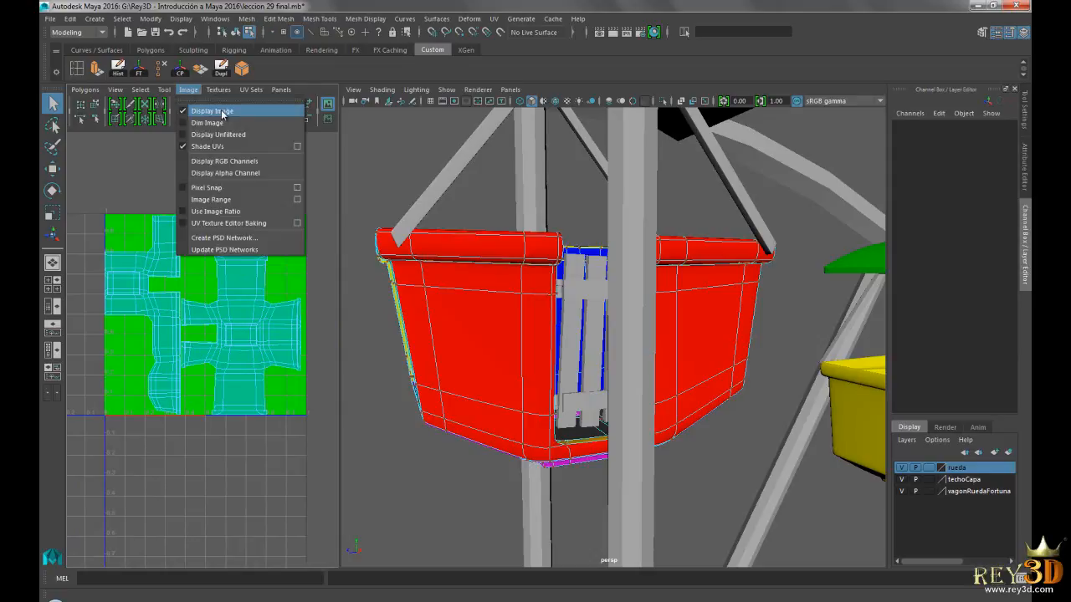
left_click(222, 116)
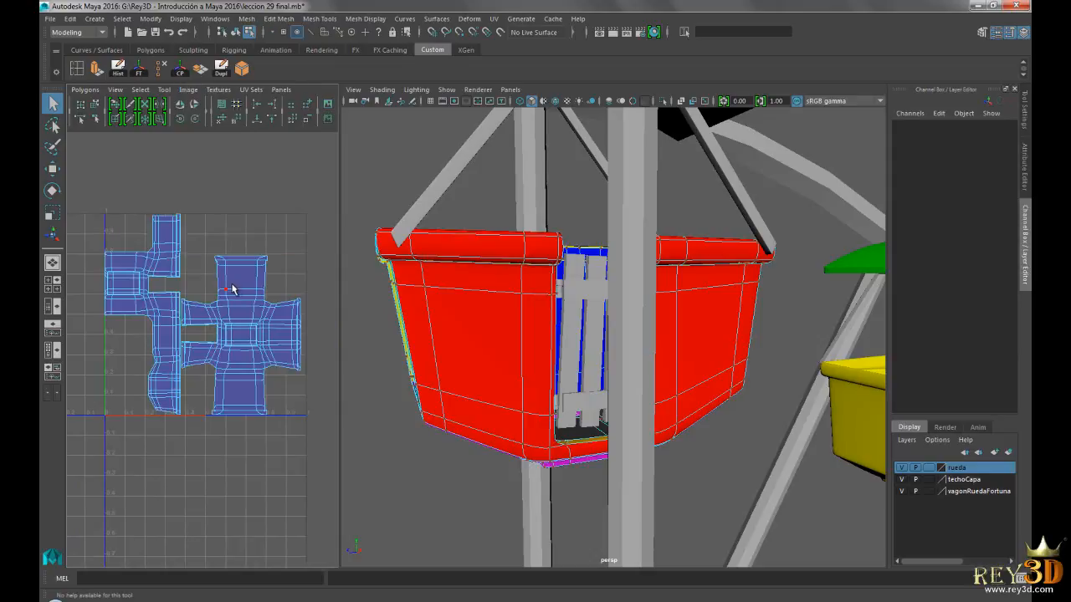
Step: Select the whole tall, irregular UV shell beside the V axis and rotate it 90 degrees counterclockwise
mouse_move(247, 213)
middle_mouse_down("alt")
mouse_move(261, 225)
mouse_move(261, 213)
middle_mouse_up("alt")
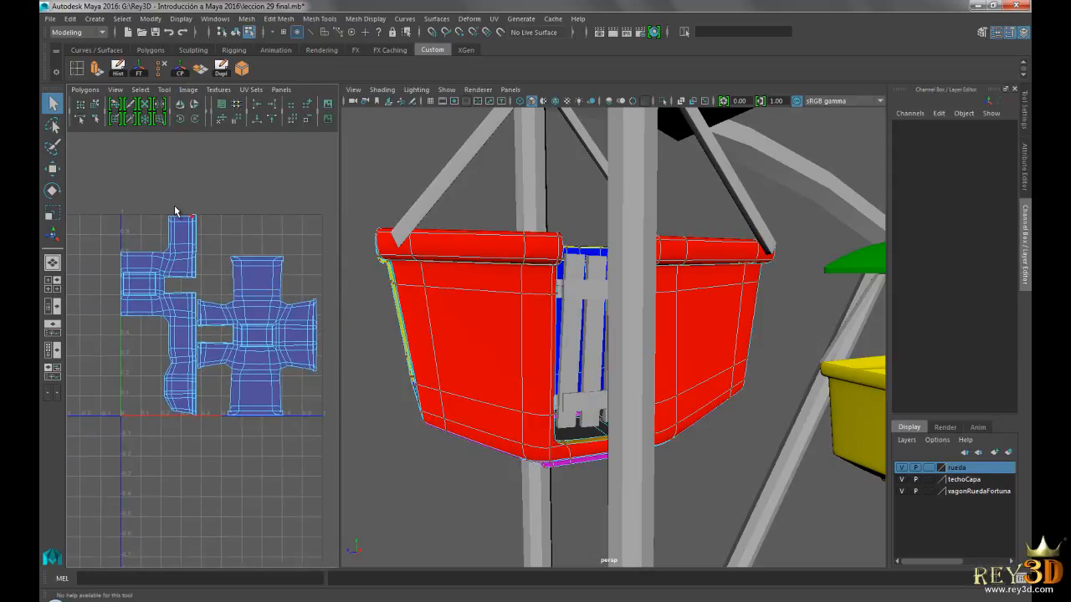
left_click_drag(201, 225, 178, 205)
left_click(142, 90)
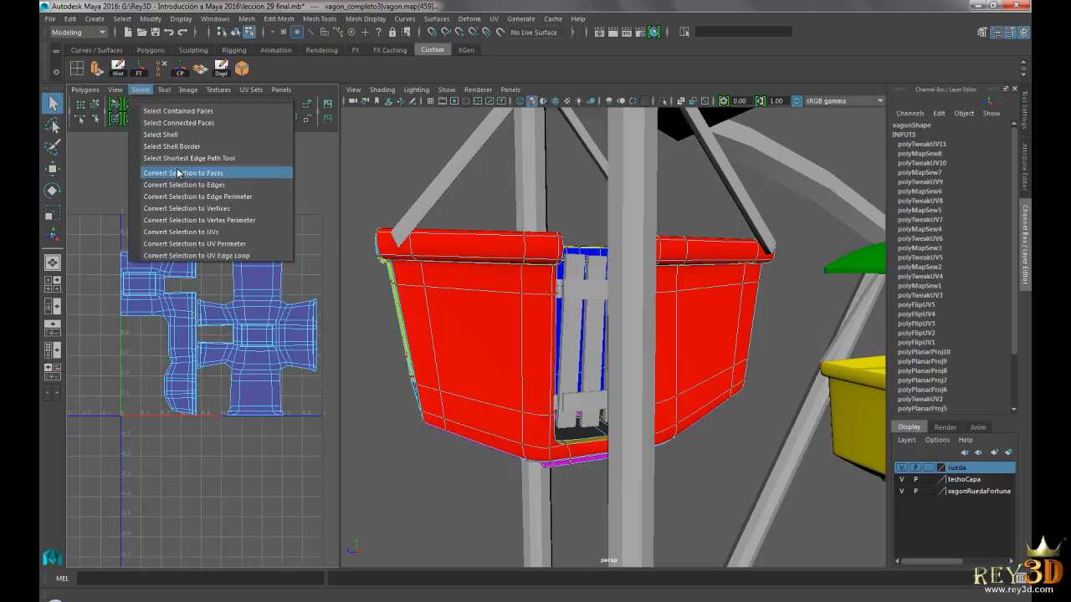
left_click(188, 135)
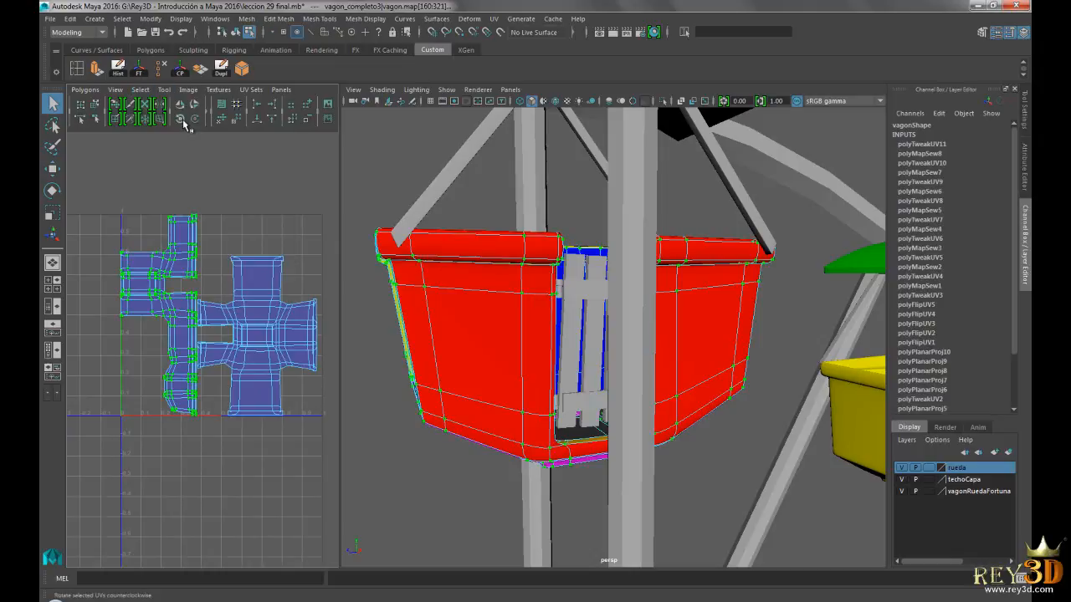
left_click(180, 120)
left_click(181, 120)
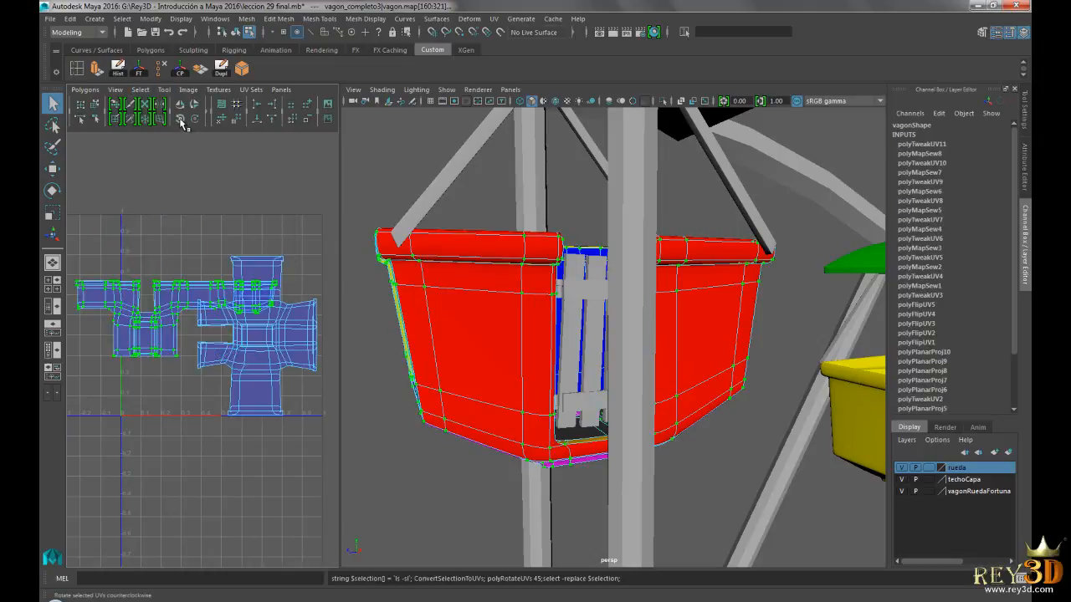
Step: Move the rotated shell above the 0-1 texture square, clear of the cross-shaped shell
key("w")
left_click_drag(179, 323, 148, 176)
right_click_drag(224, 259, 203, 291, "alt")
mouse_move(206, 291)
middle_mouse_down("alt")
mouse_move(224, 267)
mouse_move(214, 293)
middle_mouse_up("alt")
middle_click_drag(227, 351, 211, 318, "alt")
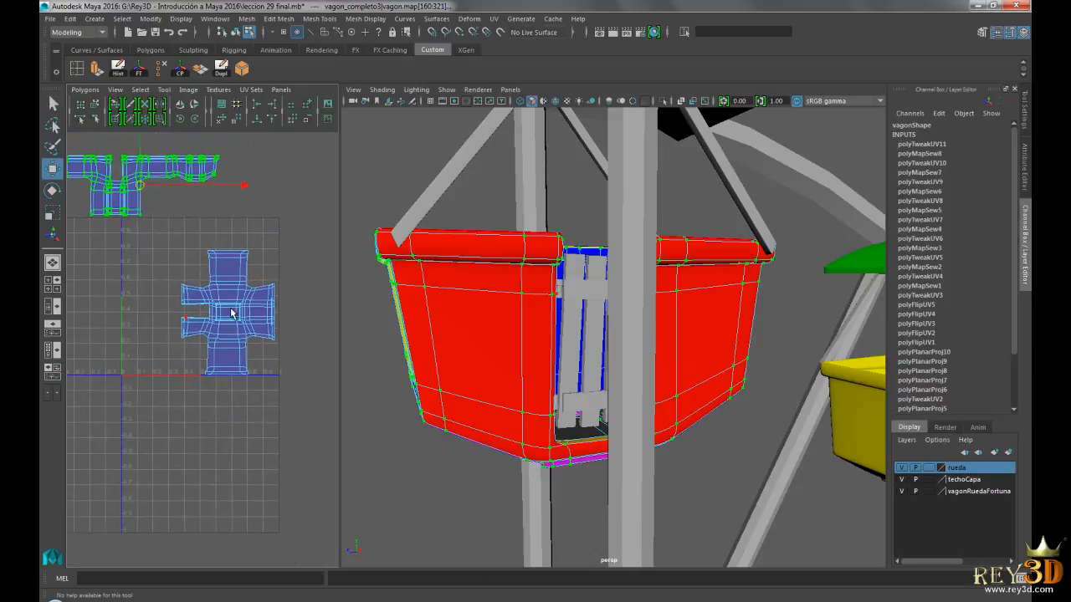
Step: Select the whole cross-shaped UV shell and rotate it 90 degrees clockwise
left_click(247, 265)
left_click(140, 89)
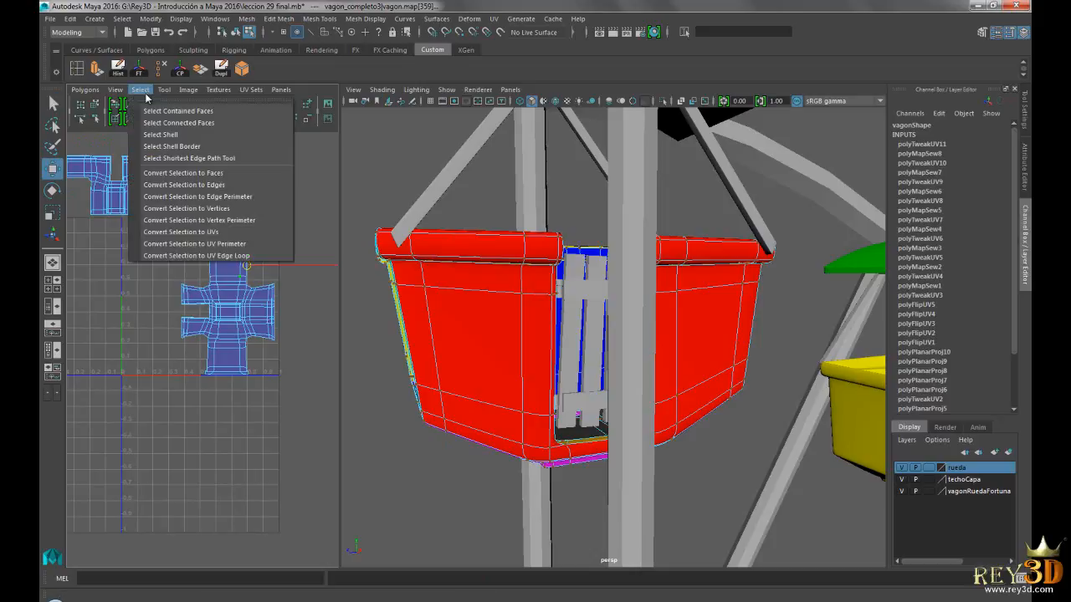
left_click(185, 141)
left_click(194, 119)
left_click(194, 119)
key("f")
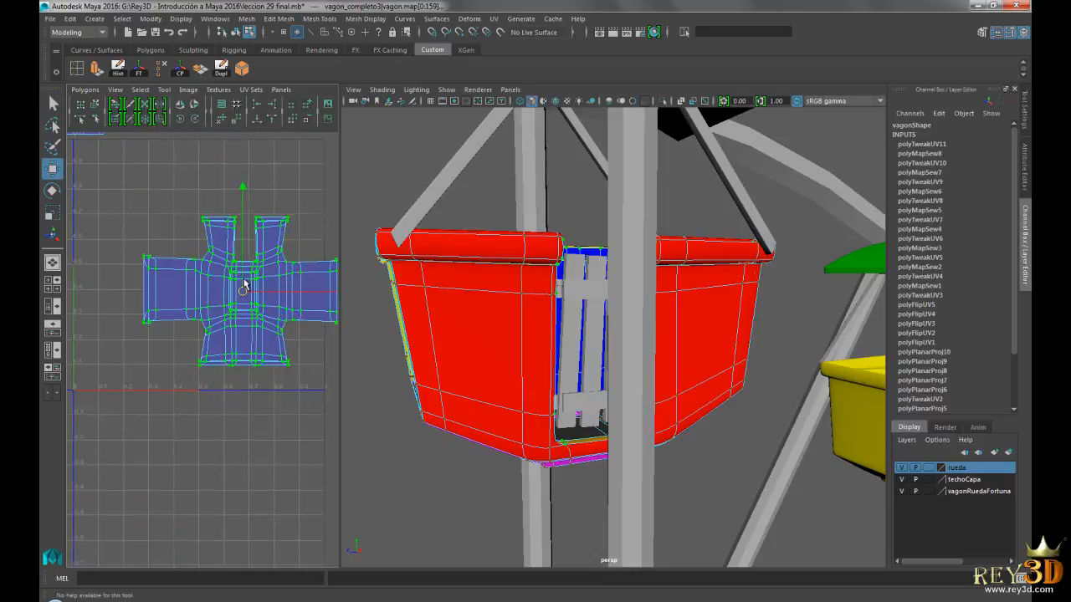
left_click_drag(509, 275, 487, 269, "alt")
right_click_drag(231, 299, 184, 294, "alt")
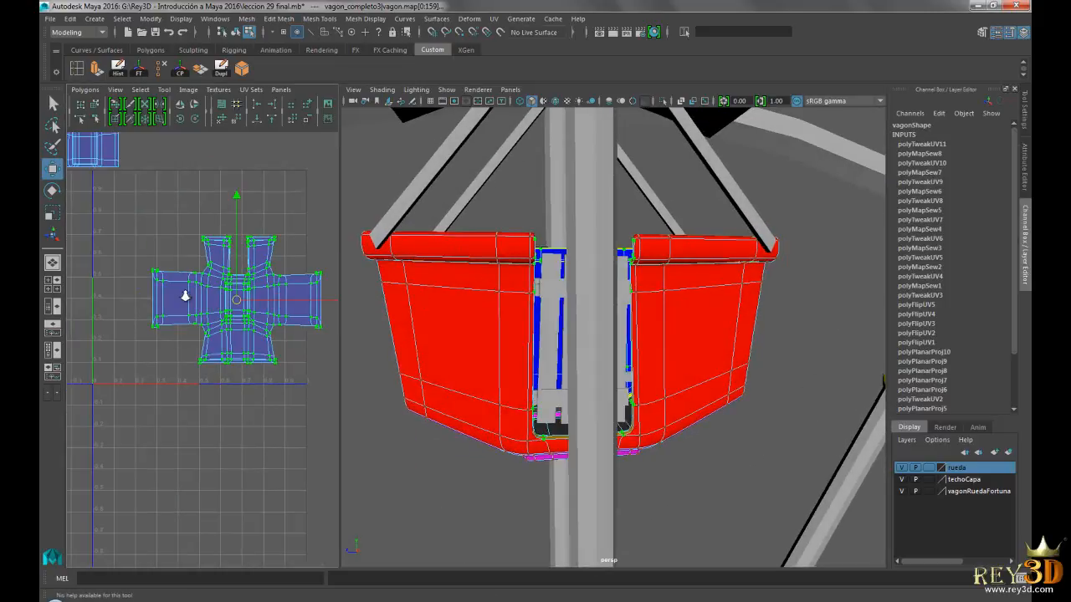
middle_click_drag(187, 280, 239, 360, "alt")
right_click_drag(240, 360, 179, 325, "alt")
middle_click_drag(179, 325, 168, 294, "alt")
Step: Try to run the UV Layout again on the whole car body, and undo it
left_click(237, 226)
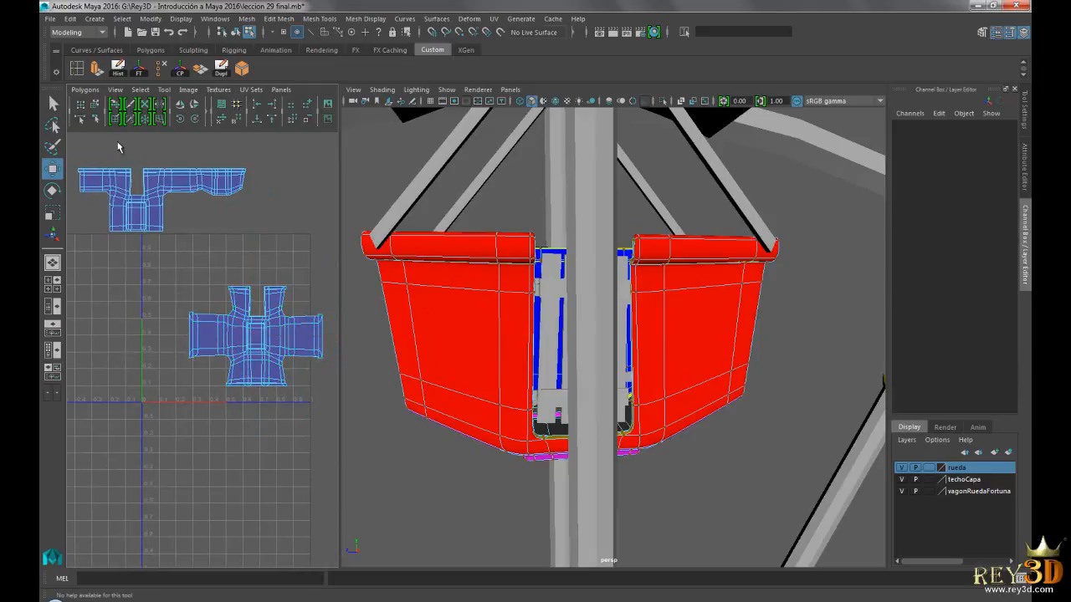
left_click(85, 89)
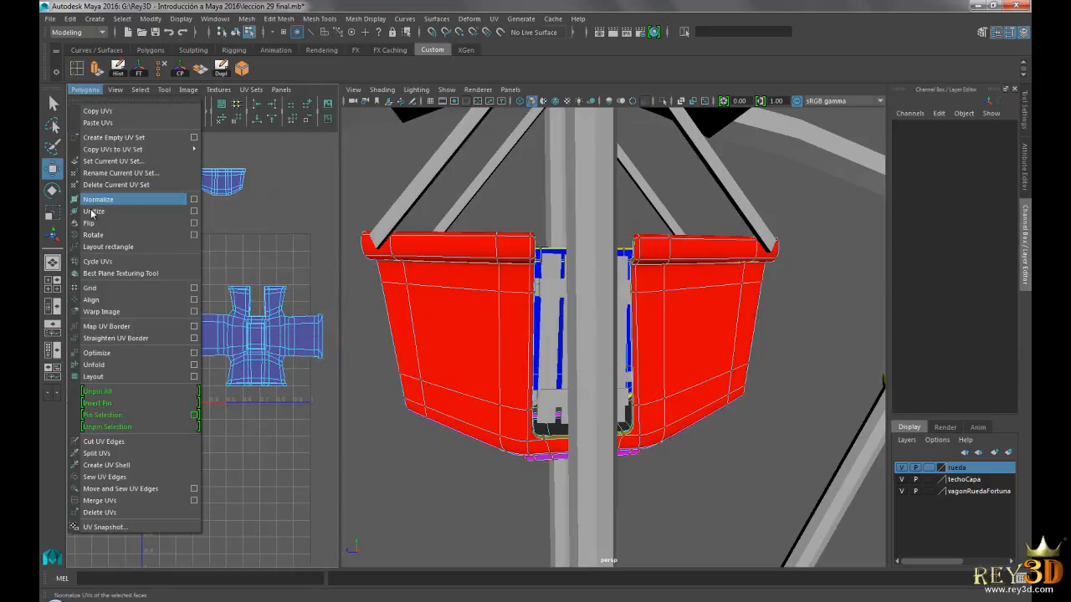
left_click(131, 378)
right_click_drag(413, 268, 441, 268)
right_click(203, 236)
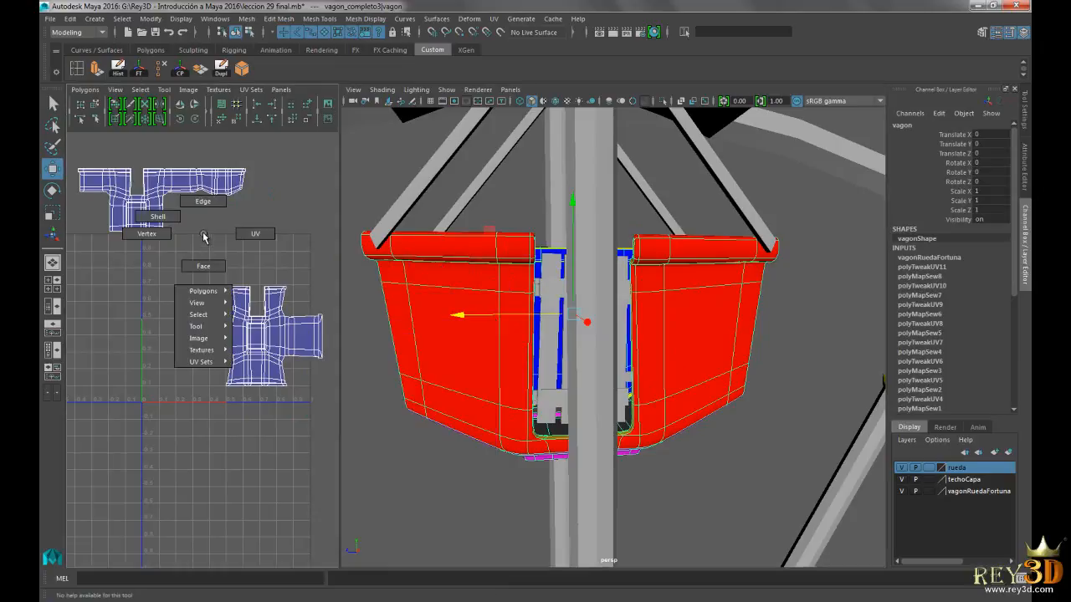
left_click(532, 207)
left_click(488, 278)
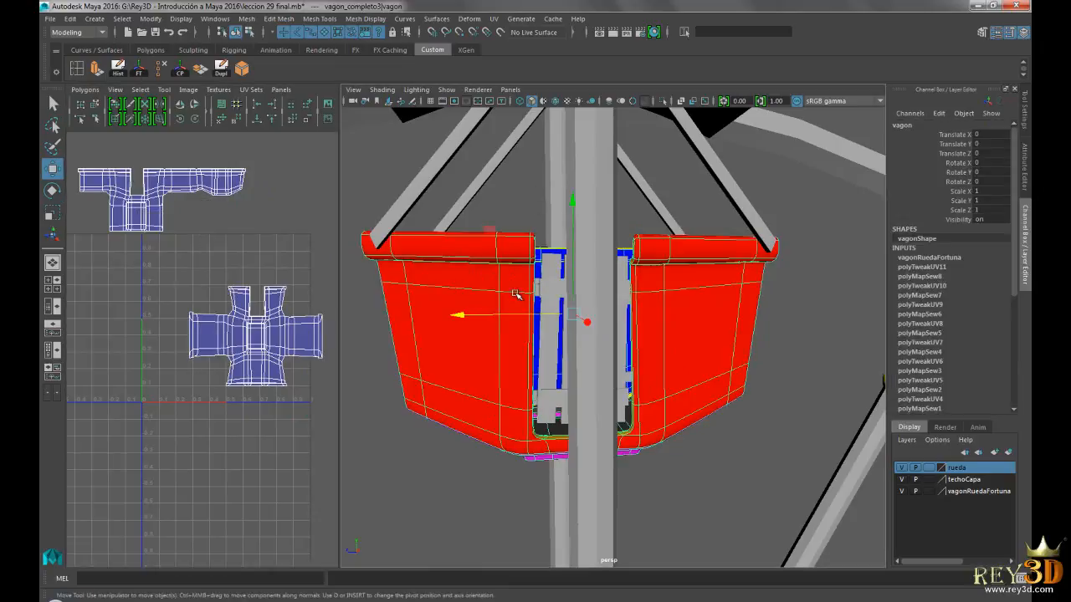
left_click(83, 89)
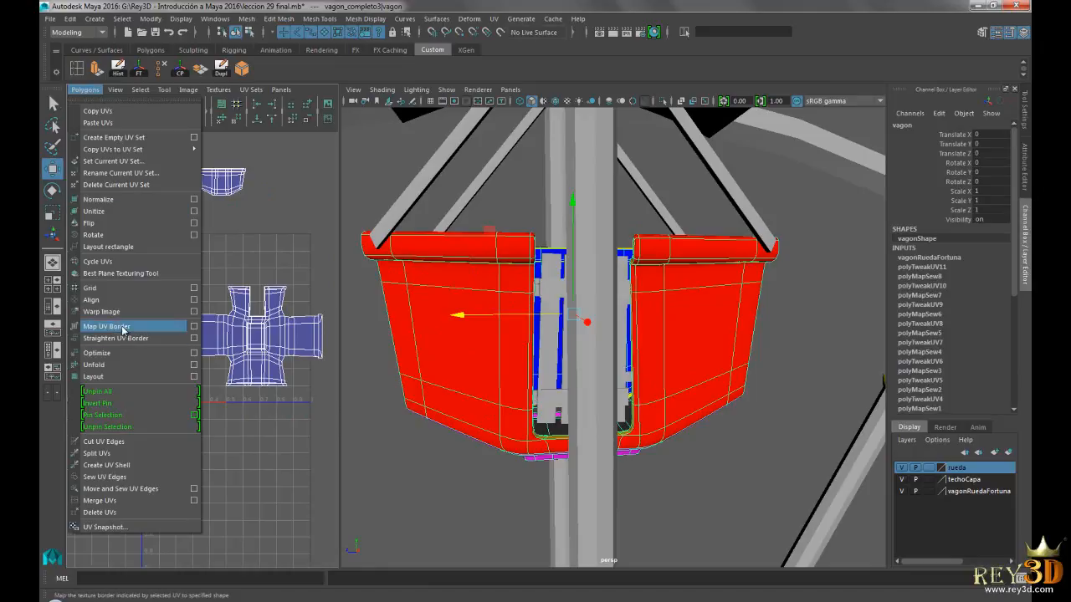
left_click(110, 377)
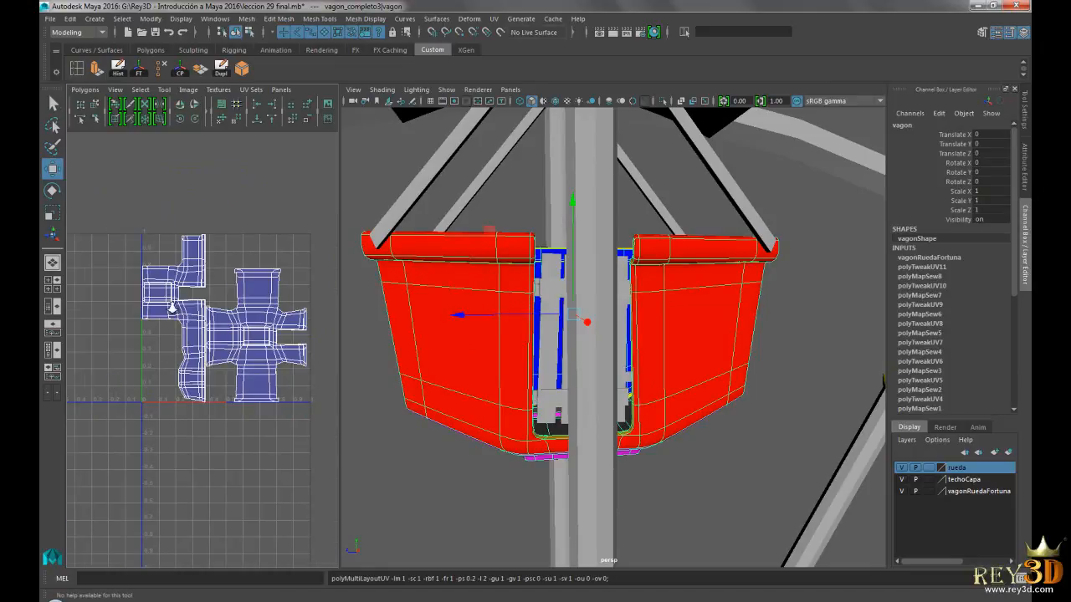
scroll(174, 313, "up", 3)
key("ctrl+z")
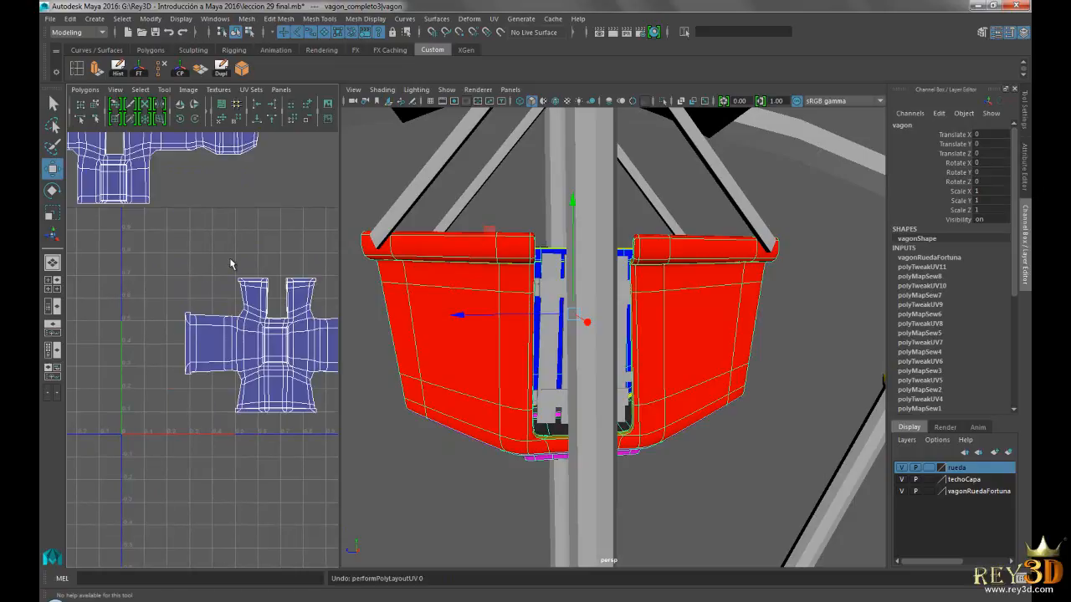
Step: Select all UVs of the irregular shell above the texture square and move it into the upper part of the 0-1 square
middle_click_drag(231, 260, 236, 322, "alt")
right_click_drag(236, 322, 159, 308, "alt")
right_click_drag(203, 222, 231, 223)
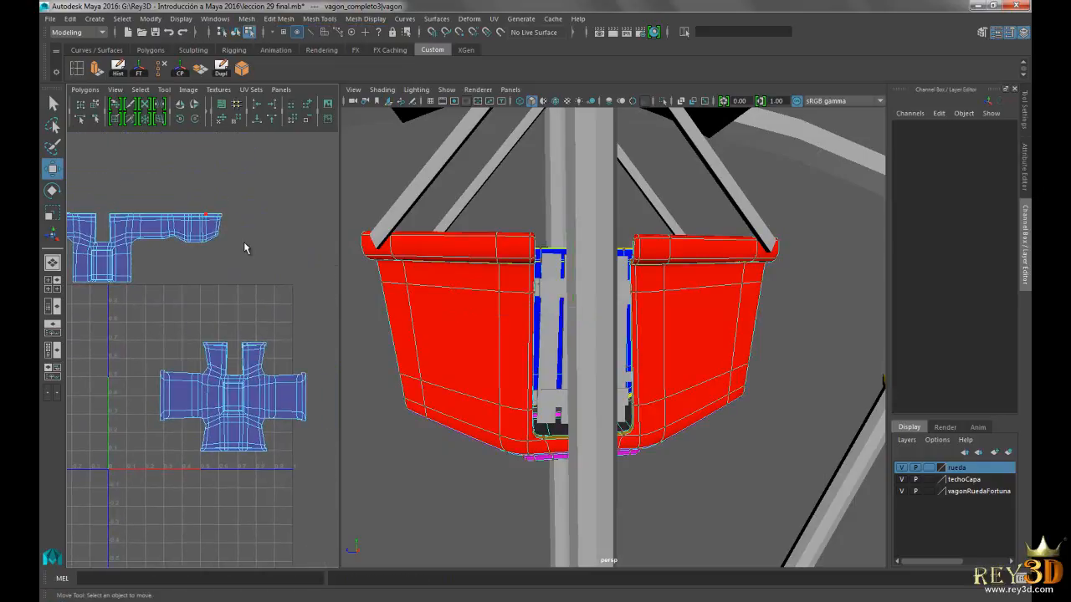
left_click_drag(192, 243, 236, 202)
right_click_drag(252, 171, 296, 170, "ctrl")
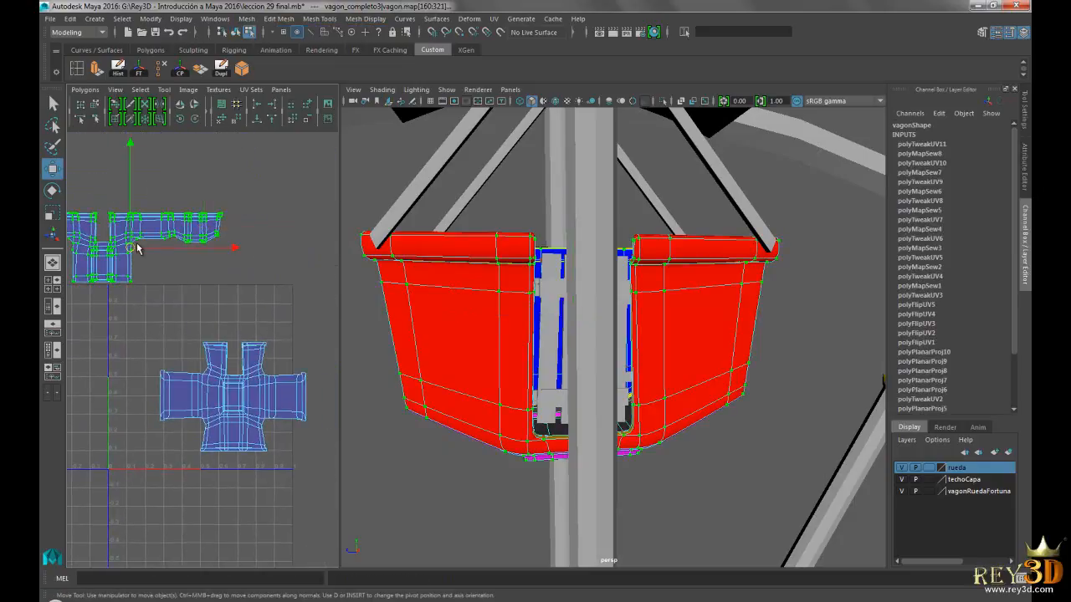
left_click_drag(138, 243, 205, 332)
scroll(205, 332, "up", 2)
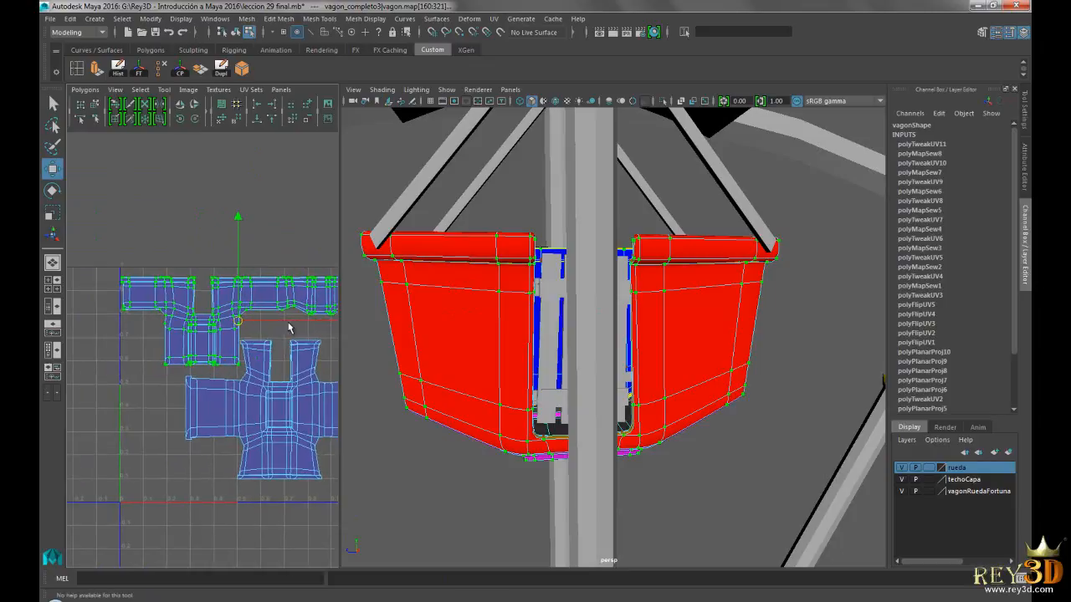
Step: Scale the irregular shell down slightly and nudge it horizontally so it fits within the width of the texture square
middle_click_drag(224, 373, 195, 370, "alt")
key("r")
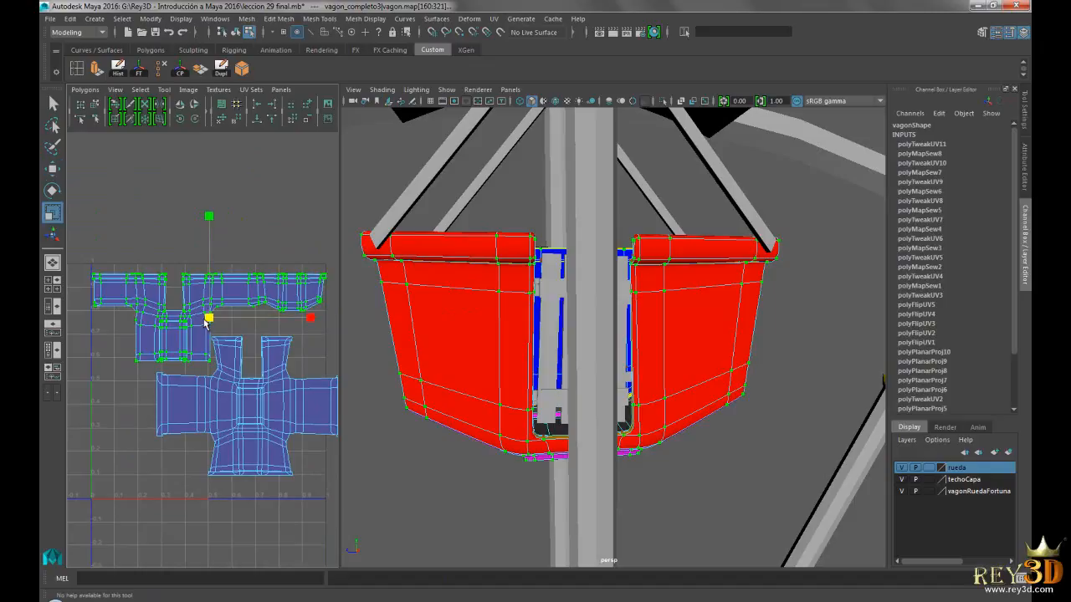
left_click_drag(208, 319, 204, 319)
key("w")
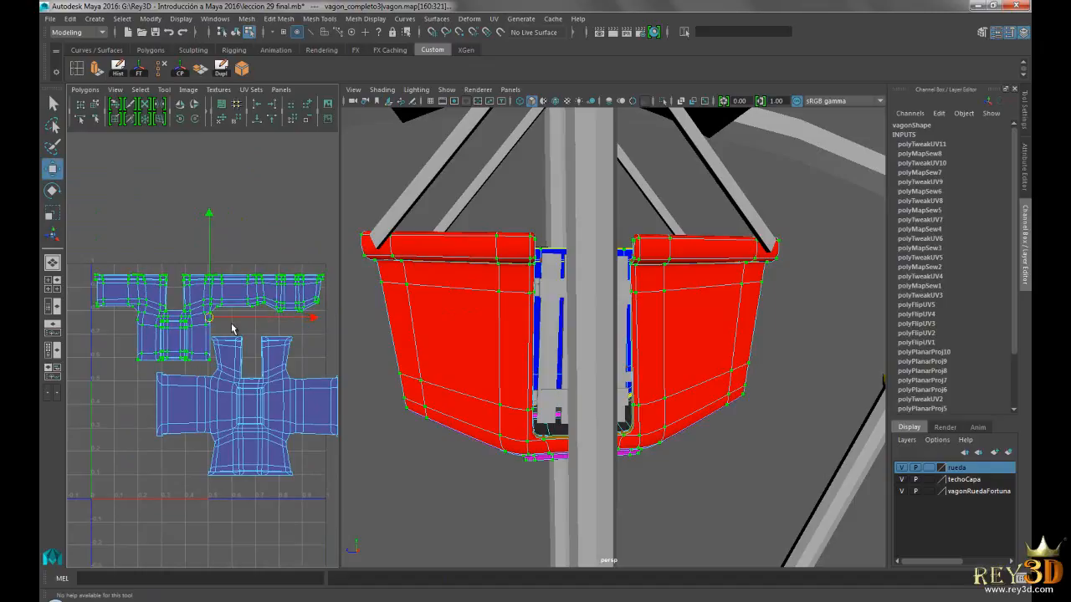
left_click_drag(227, 319, 226, 319)
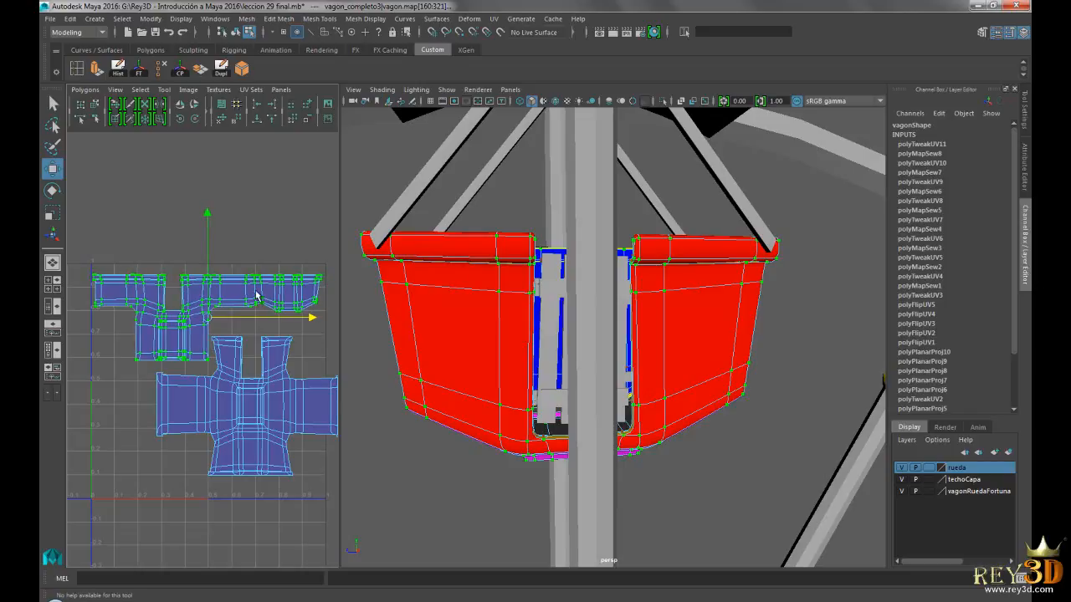
Step: Select the whole cross-shaped UV shell, scale it down slightly and fit it inside the texture square's lower right area
middle_click_drag(205, 442, 211, 417, "alt")
left_click(199, 459)
middle_click_drag(225, 451, 143, 419, "alt")
scroll(151, 419, "down", 1)
right_click_drag(248, 338, 289, 338)
left_click_drag(261, 322, 309, 282)
right_click_drag(309, 282, 346, 236, "ctrl")
left_click_drag(225, 337, 215, 359)
key("r")
key("w")
left_click(293, 290)
right_click_drag(299, 288, 281, 293, "alt")
middle_click_drag(282, 293, 305, 312, "alt")
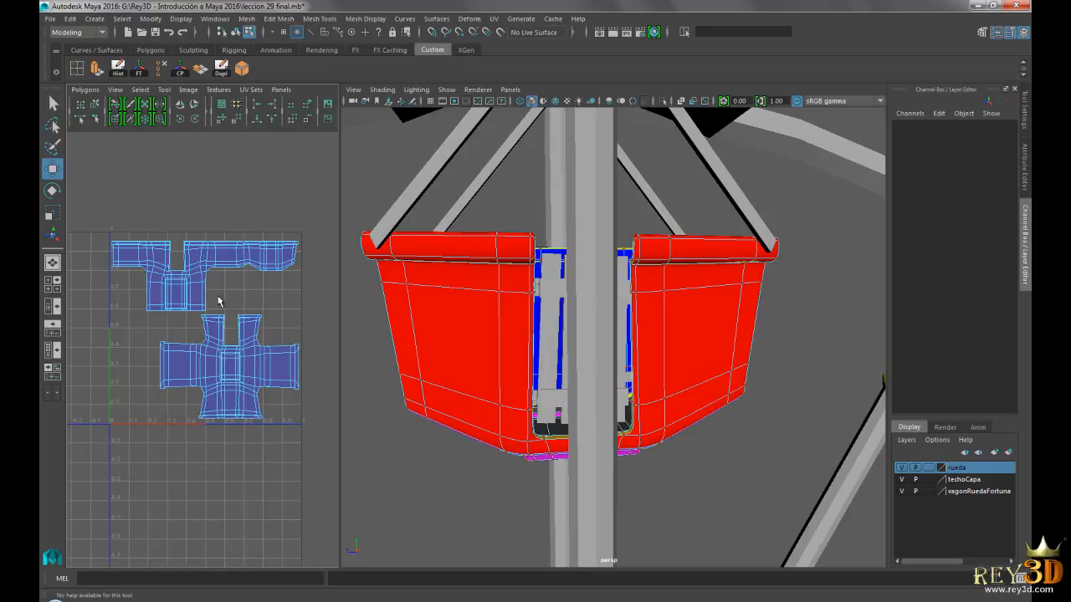
mouse_move(245, 286)
middle_mouse_down("alt")
mouse_move(266, 275)
mouse_move(255, 287)
middle_mouse_up("alt")
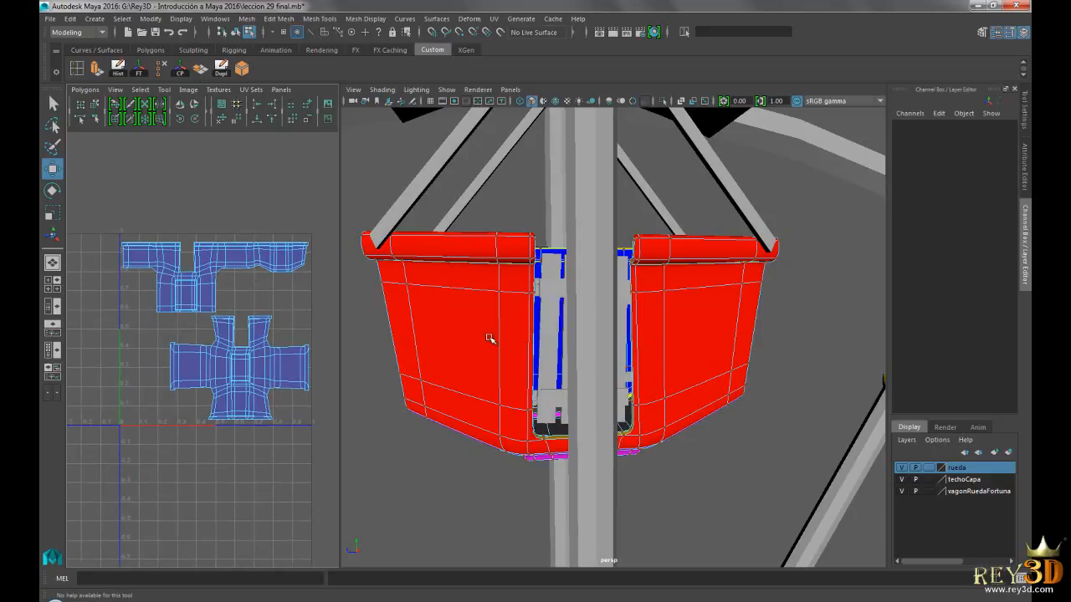
Step: Return the car body to object mode and delete its construction history
left_click_drag(597, 276, 515, 290, "alt")
right_click_drag(515, 268, 569, 254)
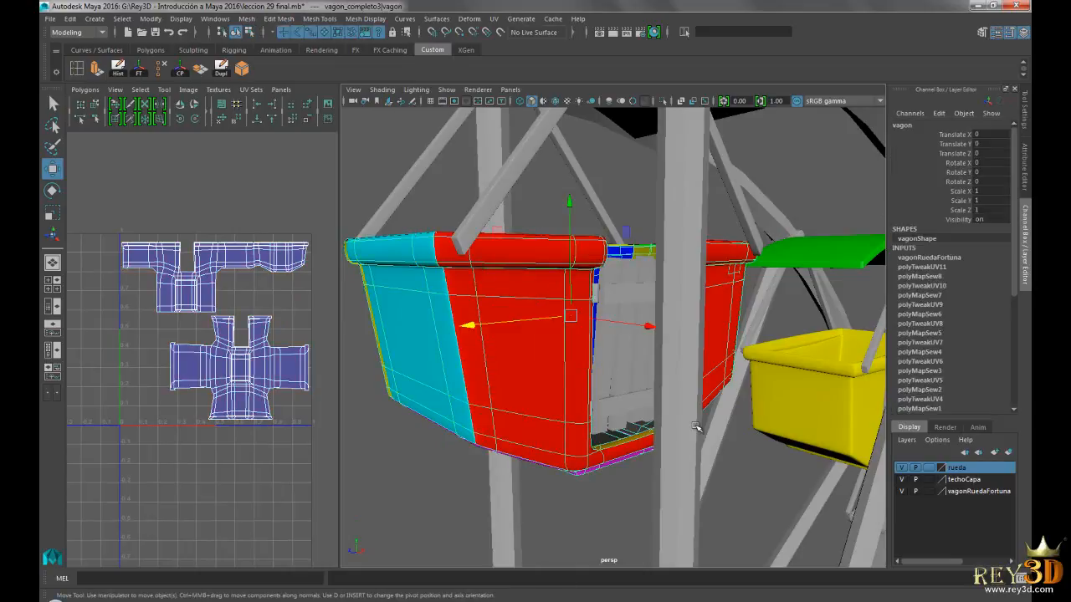
left_click_drag(732, 409, 719, 351, "alt")
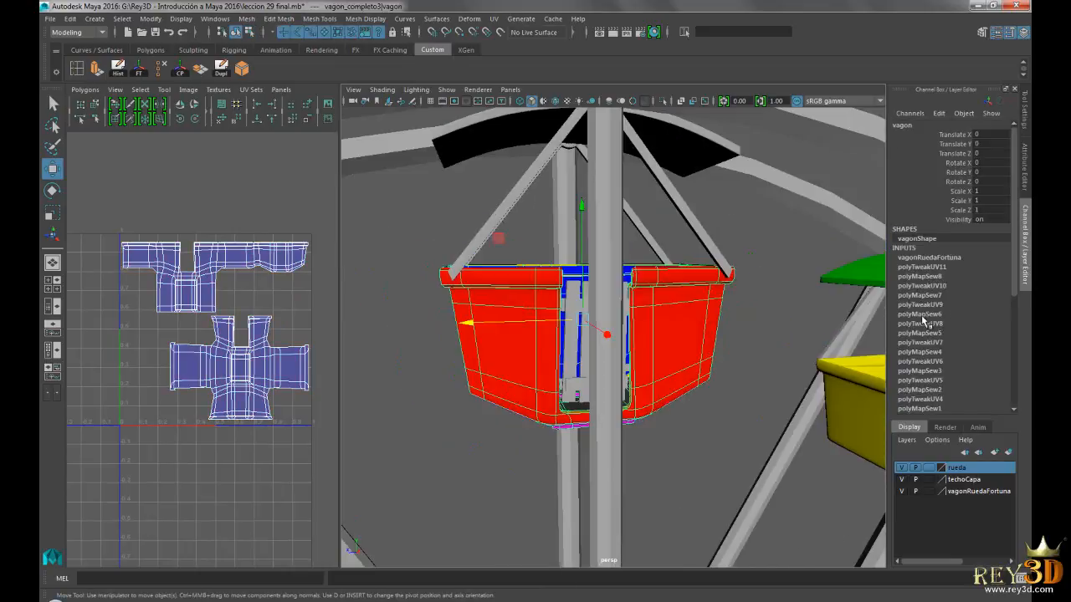
left_click_drag(1015, 219, 1018, 336)
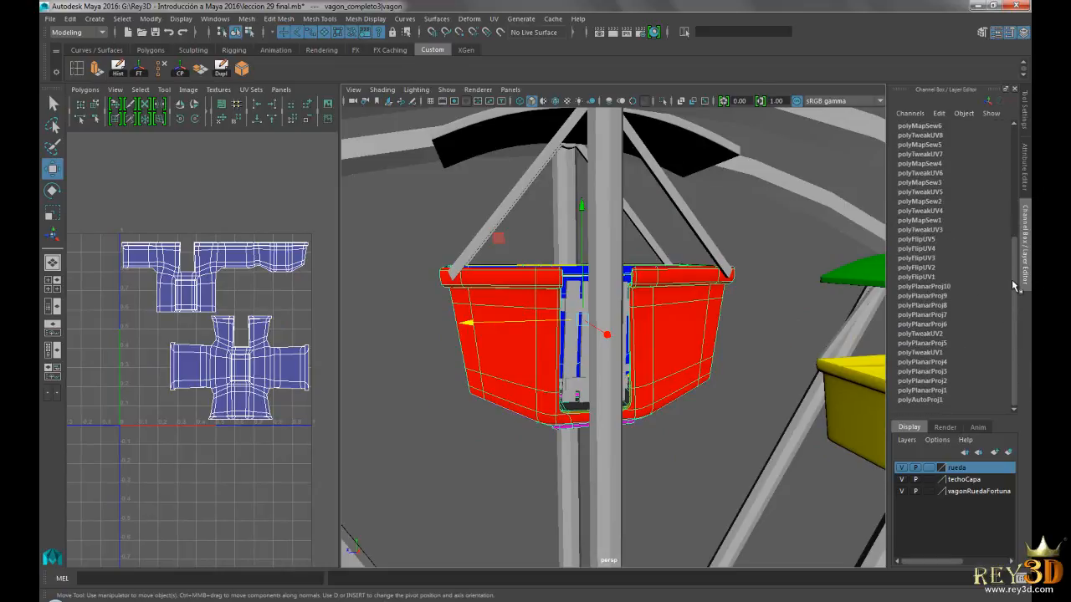
left_click_drag(1013, 279, 1015, 159)
left_click_drag(729, 288, 707, 285, "alt")
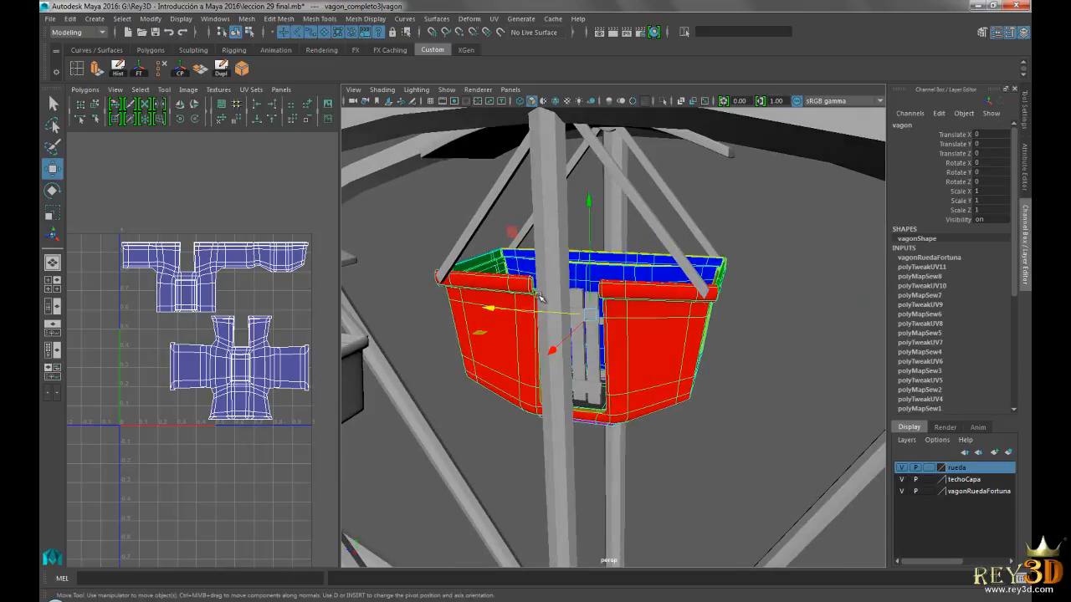
left_click(118, 68)
Step: Isolate the selected car body in the perspective view
left_click_drag(753, 351, 747, 354, "alt")
left_click_drag(624, 323, 695, 332, "alt")
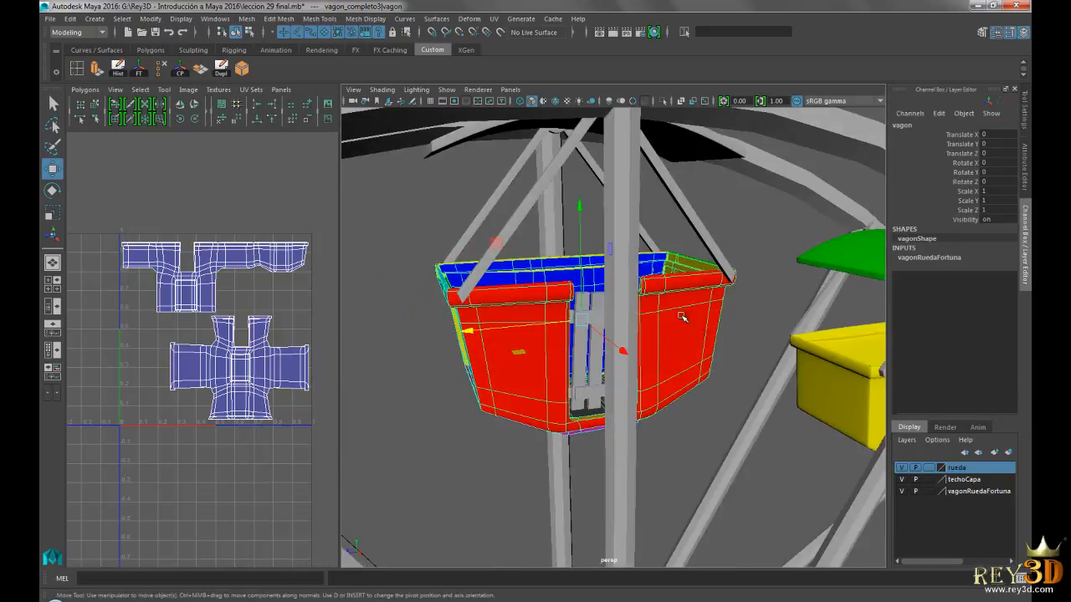
left_click(447, 90)
mouse_move(512, 112)
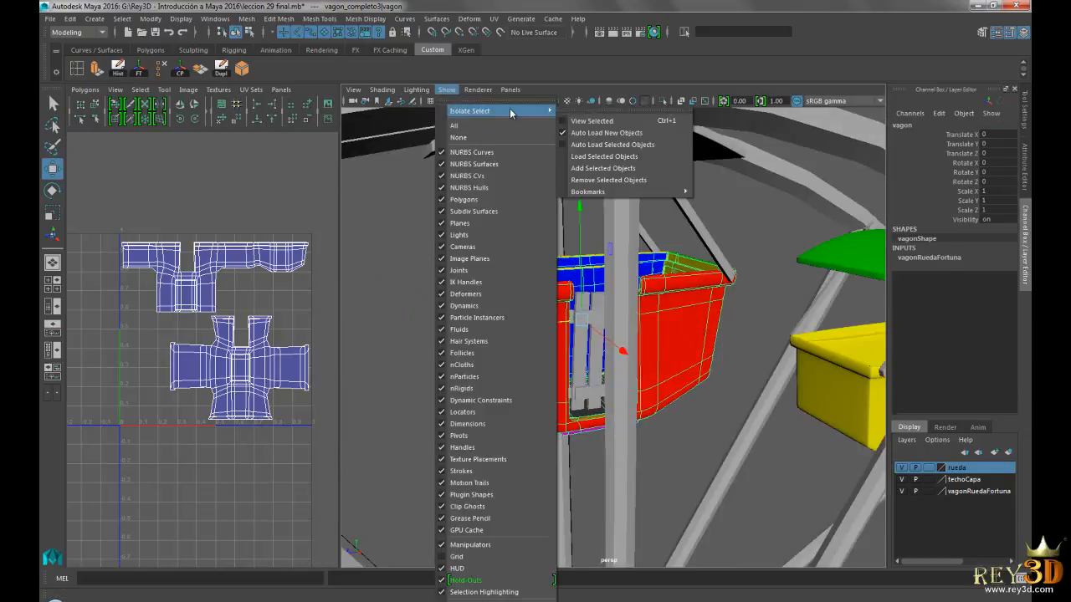
left_click(610, 125)
left_click_drag(726, 310, 632, 329, "alt")
Step: Assign a new Lambert material to the isolated car body
left_click(705, 254)
left_click(656, 295)
right_click_drag(643, 268, 660, 558)
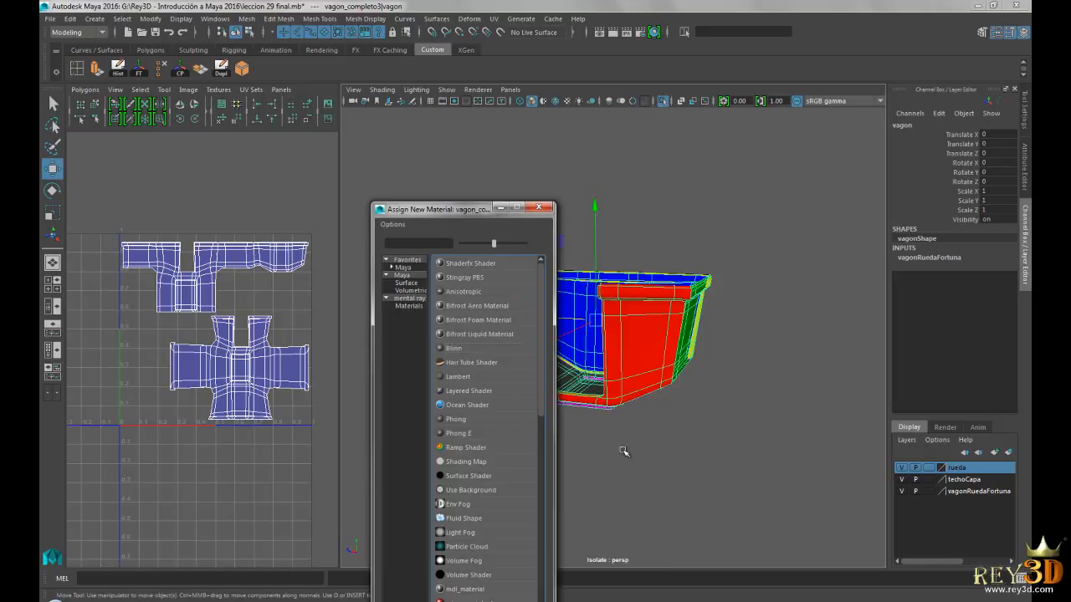
left_click(482, 378)
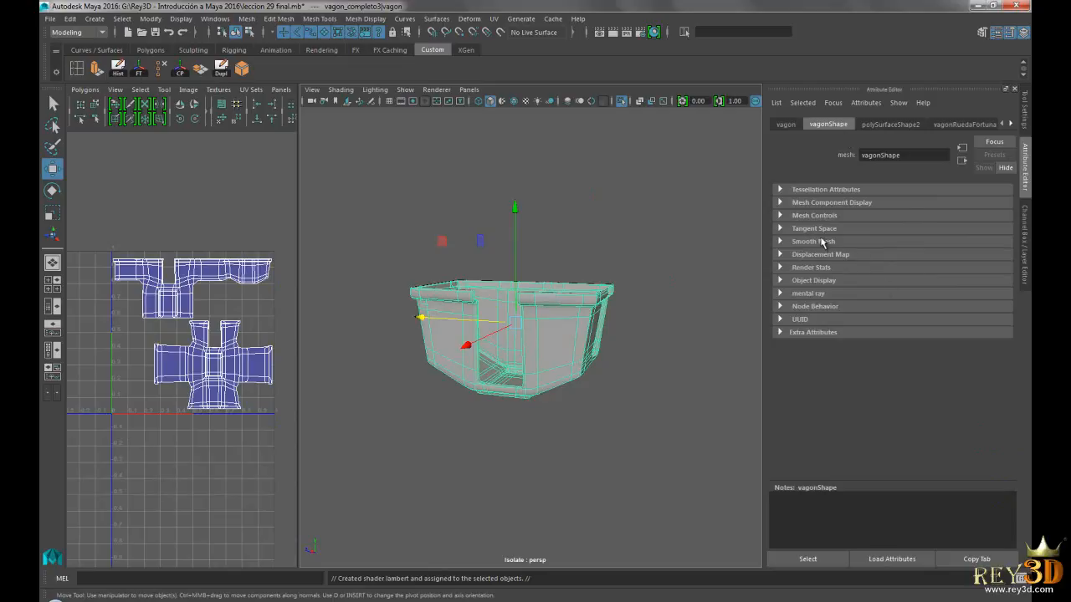
Step: Open the car body's Lambert attributes and map a Checker texture to the Color
right_click_drag(568, 269, 600, 548)
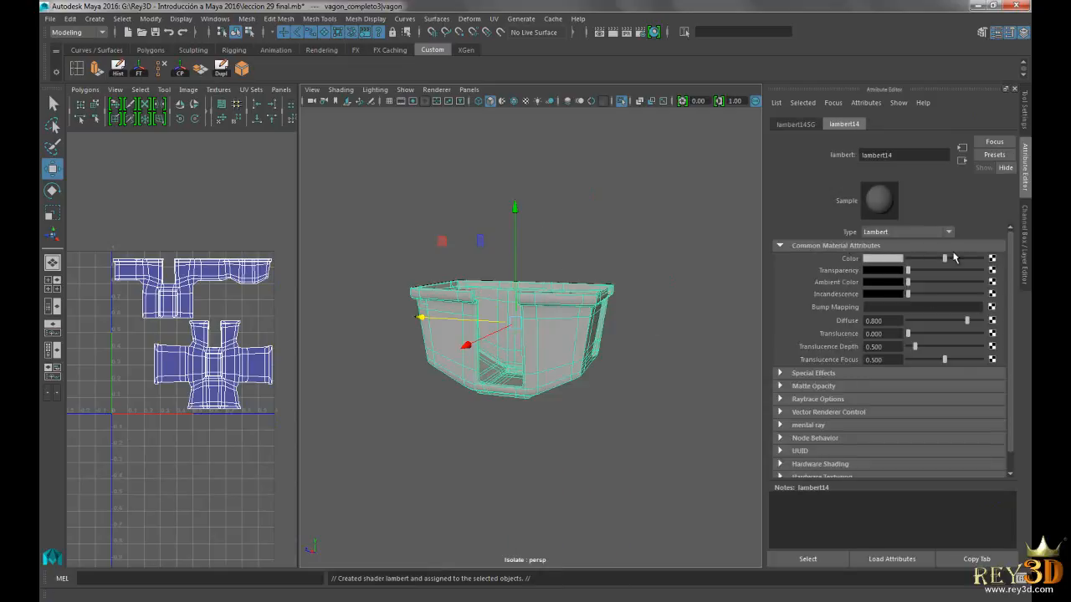
left_click(992, 258)
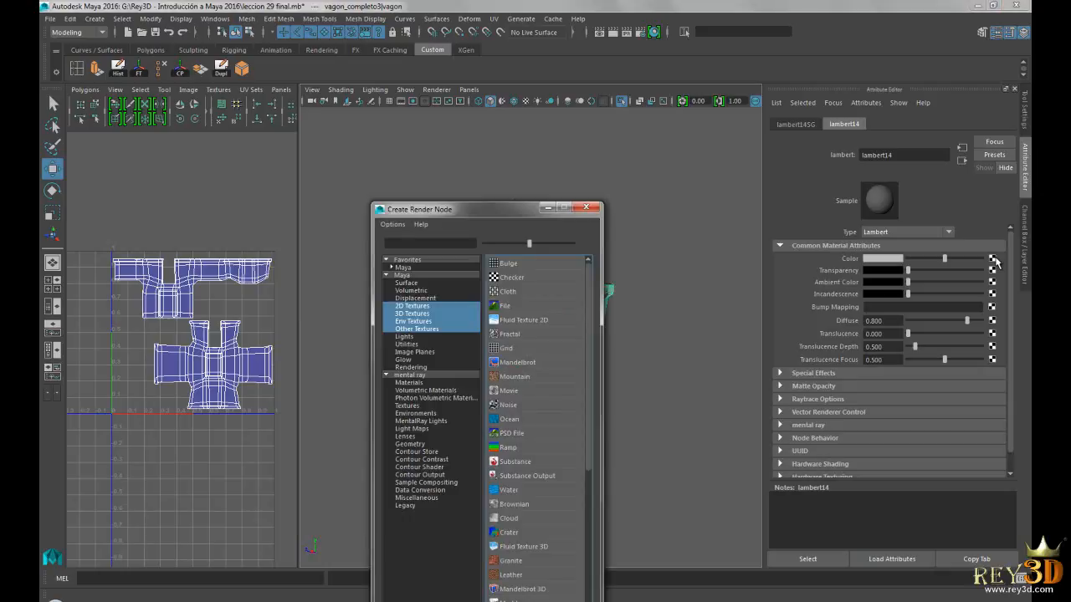
left_click_drag(496, 220, 552, 116)
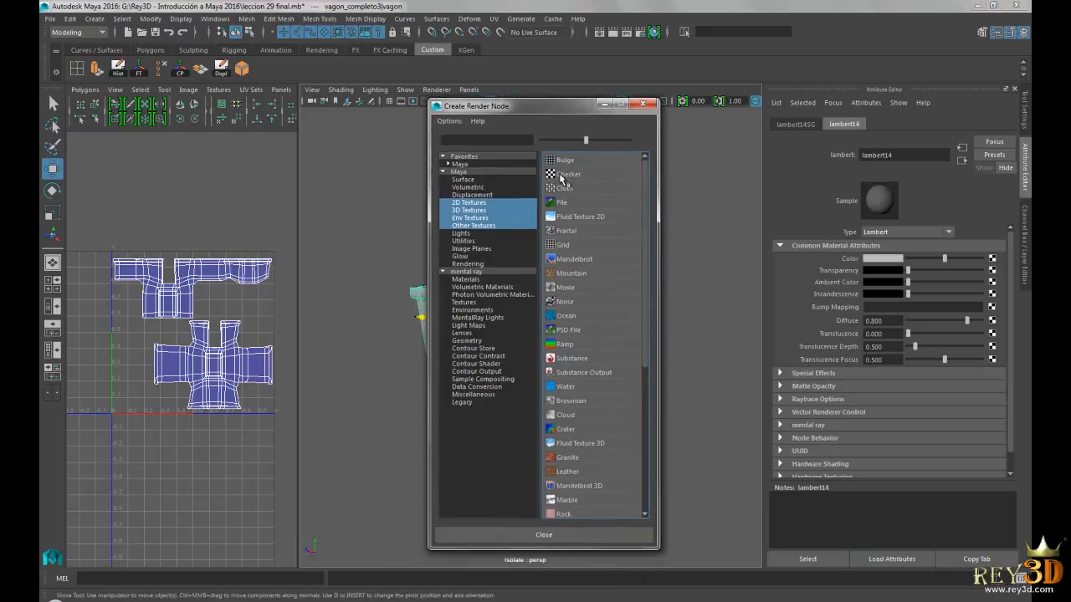
left_click(578, 174)
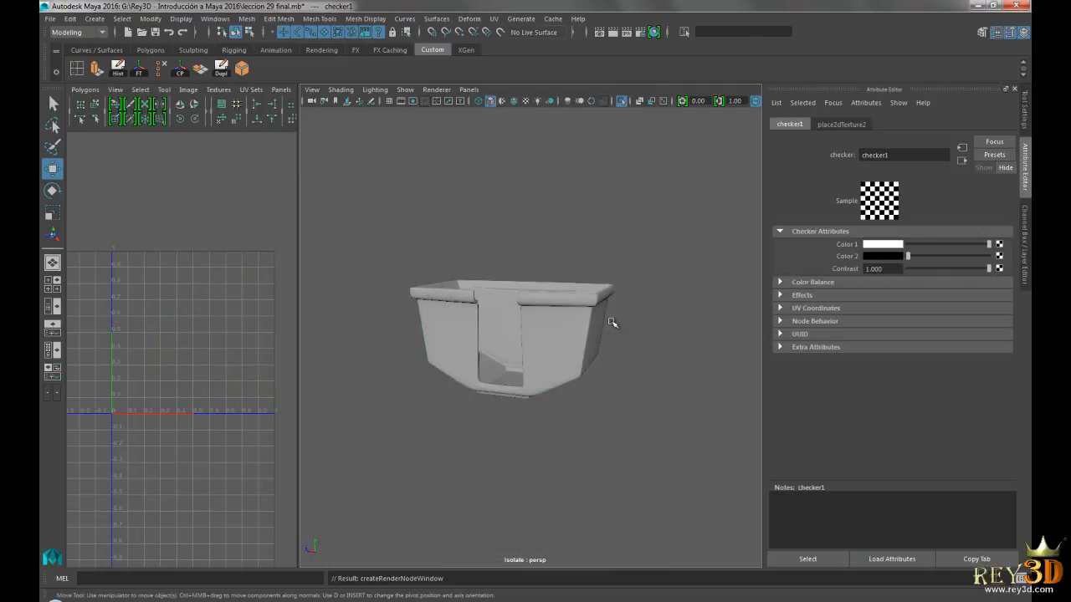
Step: Switch the perspective view to shaded display with texture maps, comparing it with the wireframe and plain shaded modes
mouse_move(585, 256)
left_mouse_down("alt")
mouse_move(571, 273)
mouse_move(577, 265)
left_mouse_up("alt")
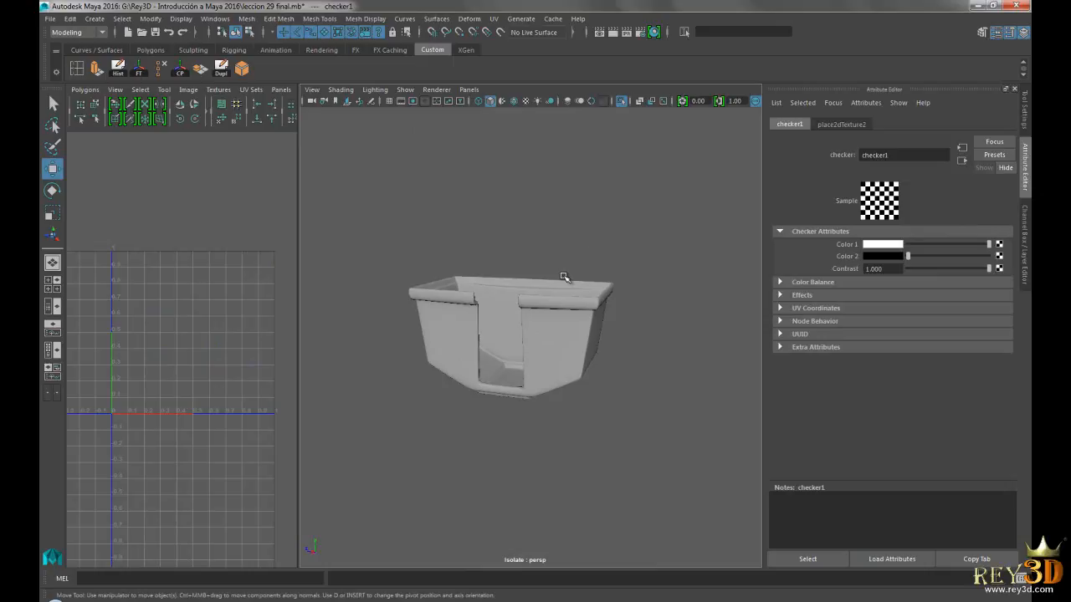
key("6")
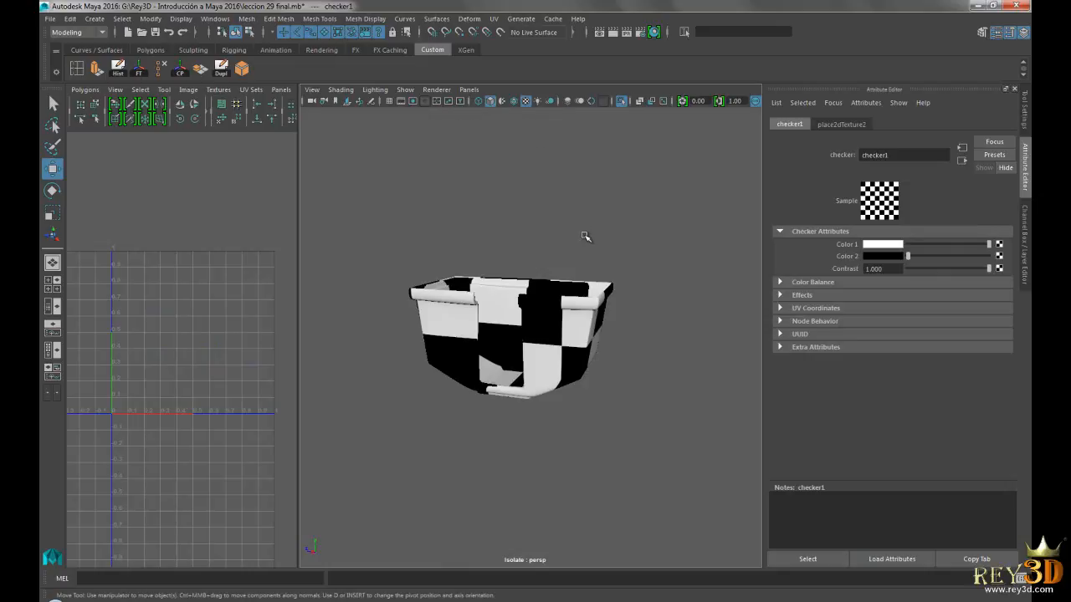
key("4")
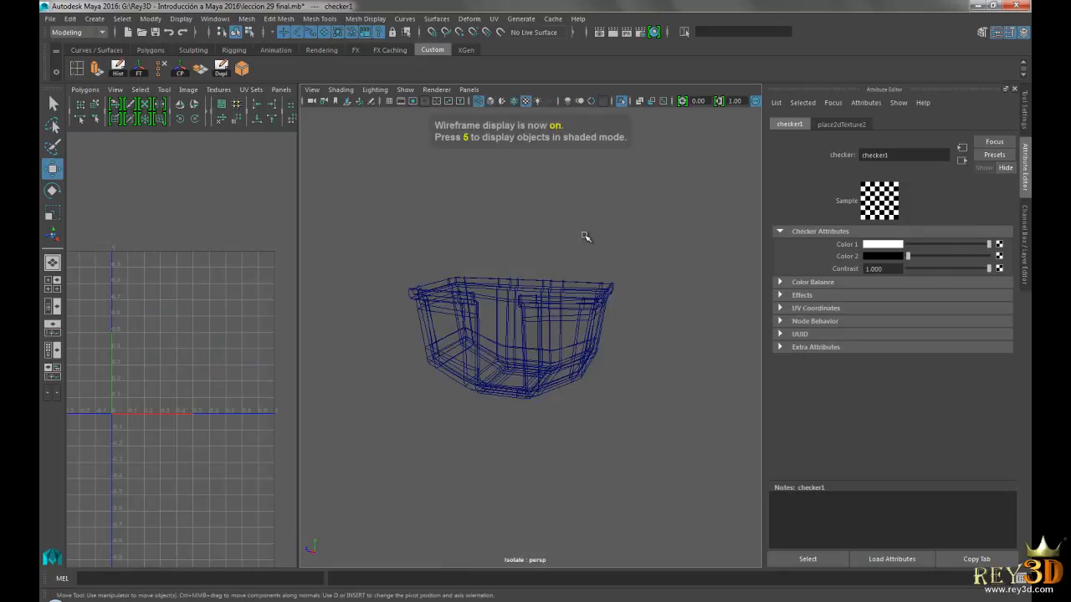
key("5")
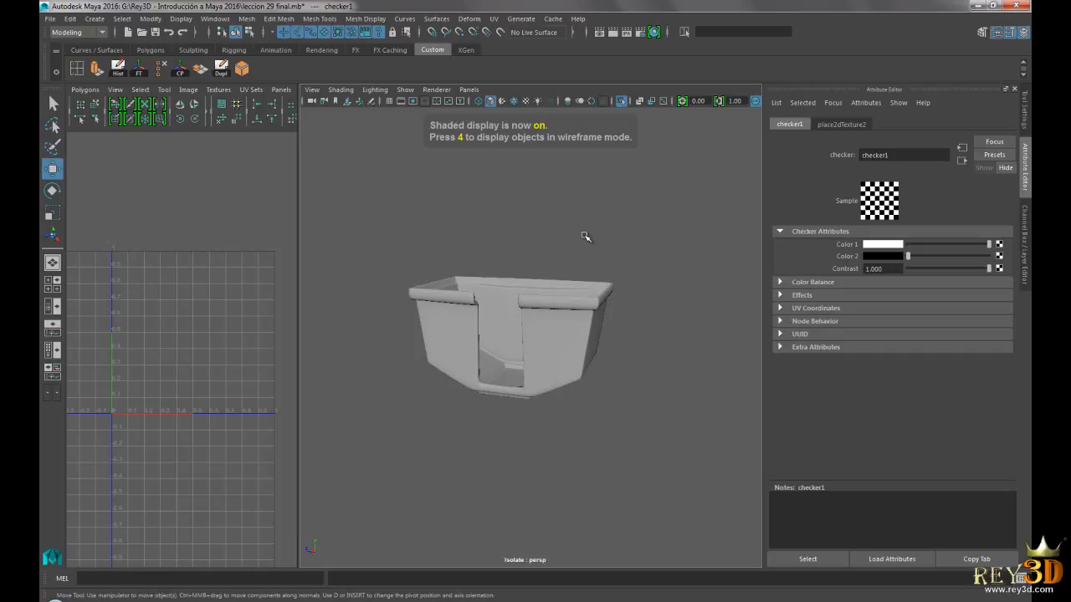
key("6")
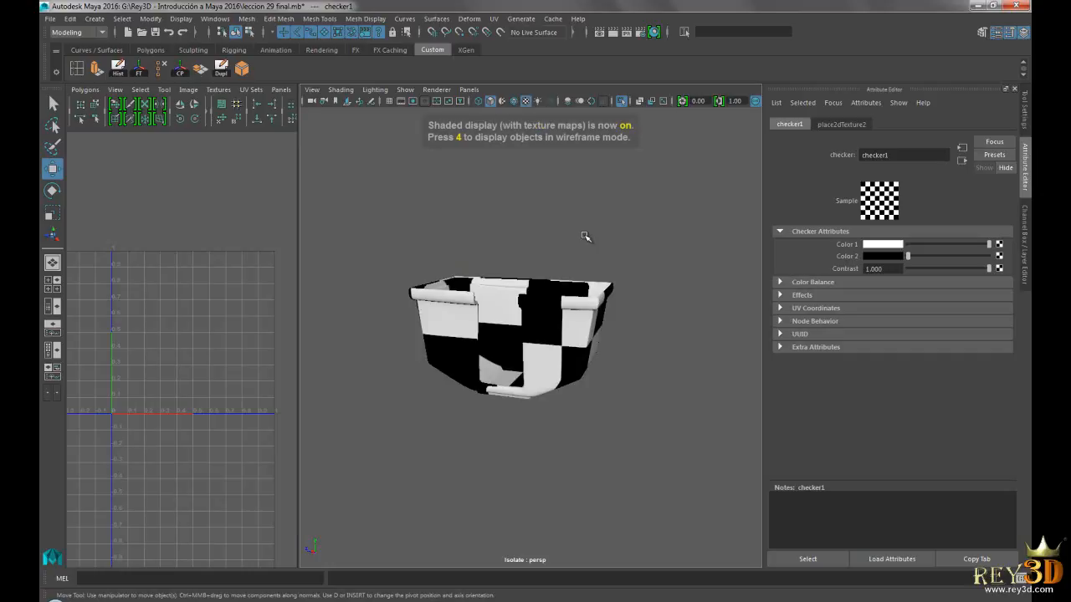
left_click_drag(579, 252, 609, 232, "alt")
right_click_drag(610, 231, 599, 237, "alt")
left_click_drag(599, 237, 687, 204, "alt")
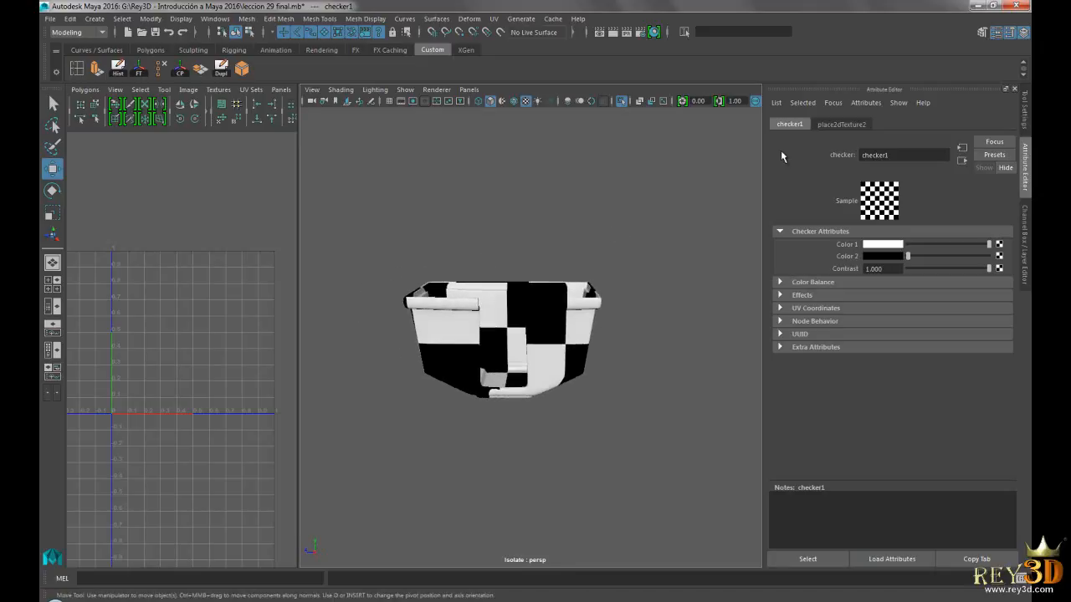
Step: Set the checker texture's Repeat UV to 16 by 16 in its 2D texture placement attributes
left_click(849, 128)
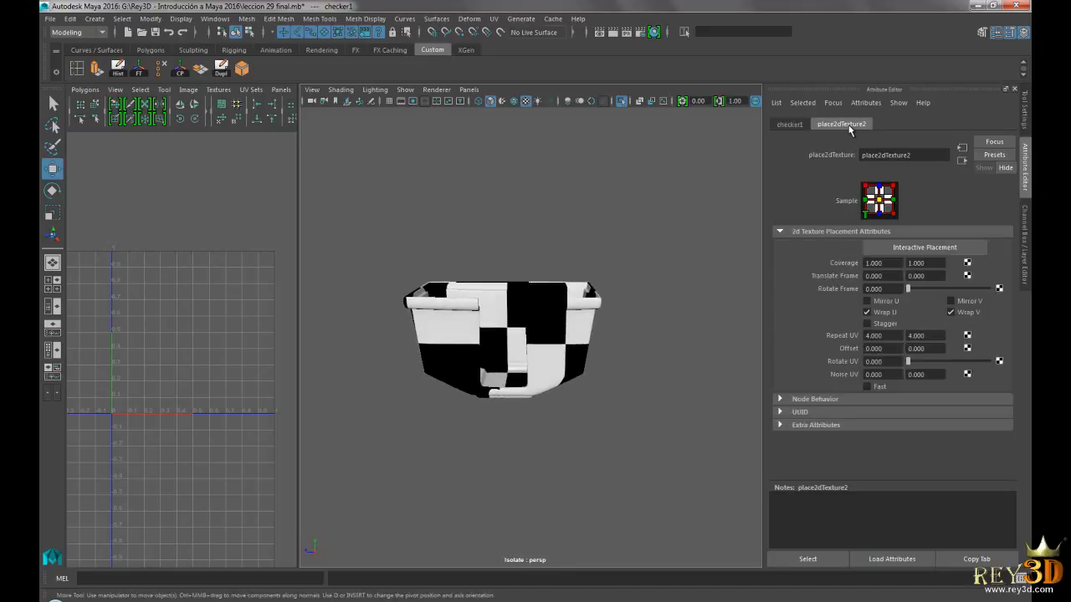
left_click_drag(622, 242, 622, 232, "alt")
right_click_drag(621, 232, 638, 232, "alt")
left_click(795, 126)
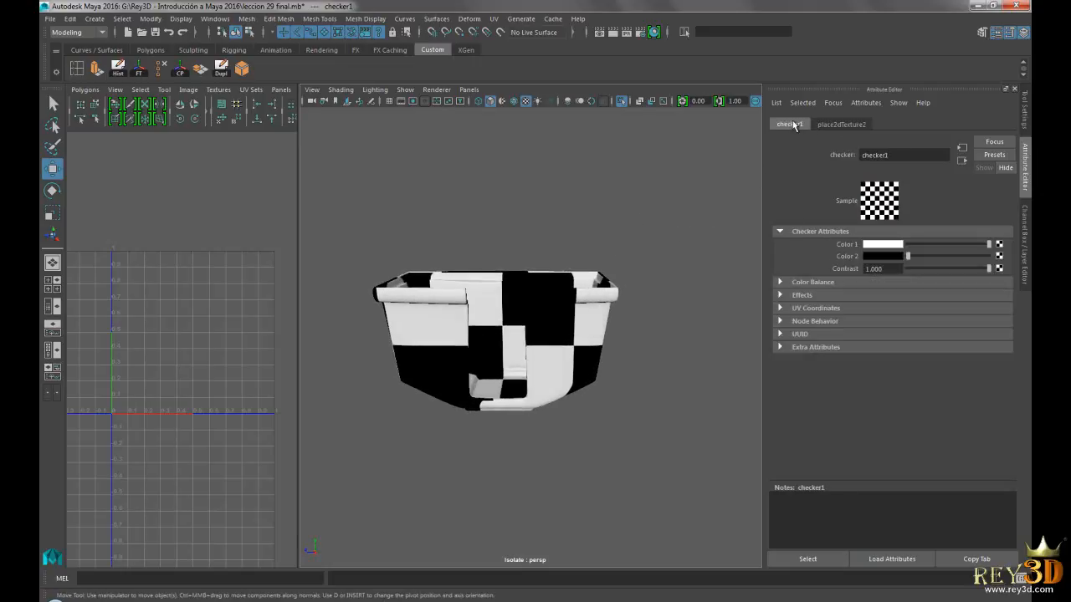
left_click(848, 127)
left_click_drag(658, 310, 667, 275, "alt")
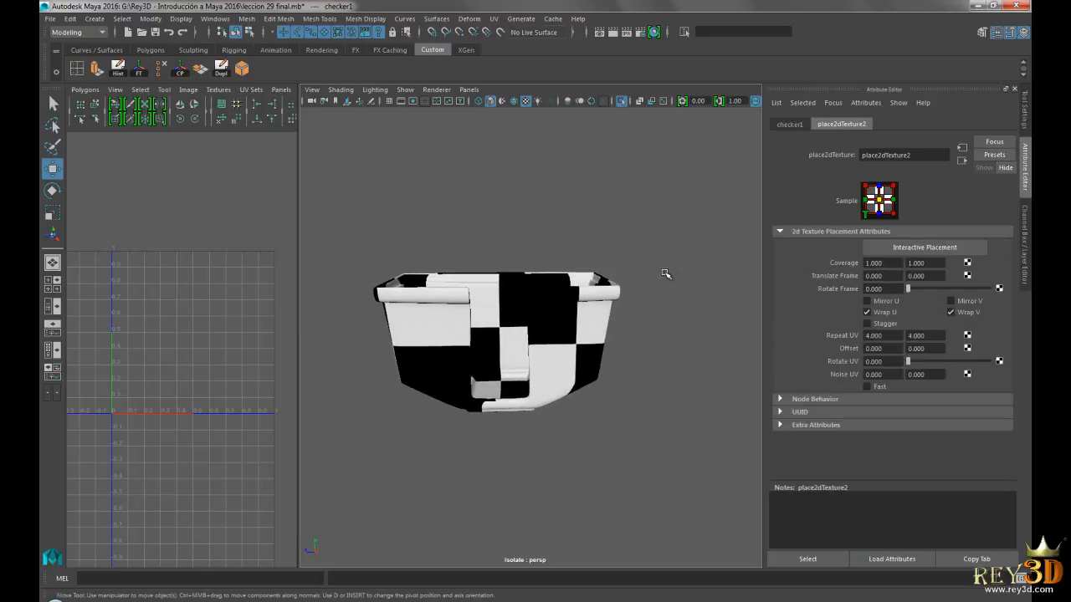
left_click_drag(689, 314, 640, 317, "alt")
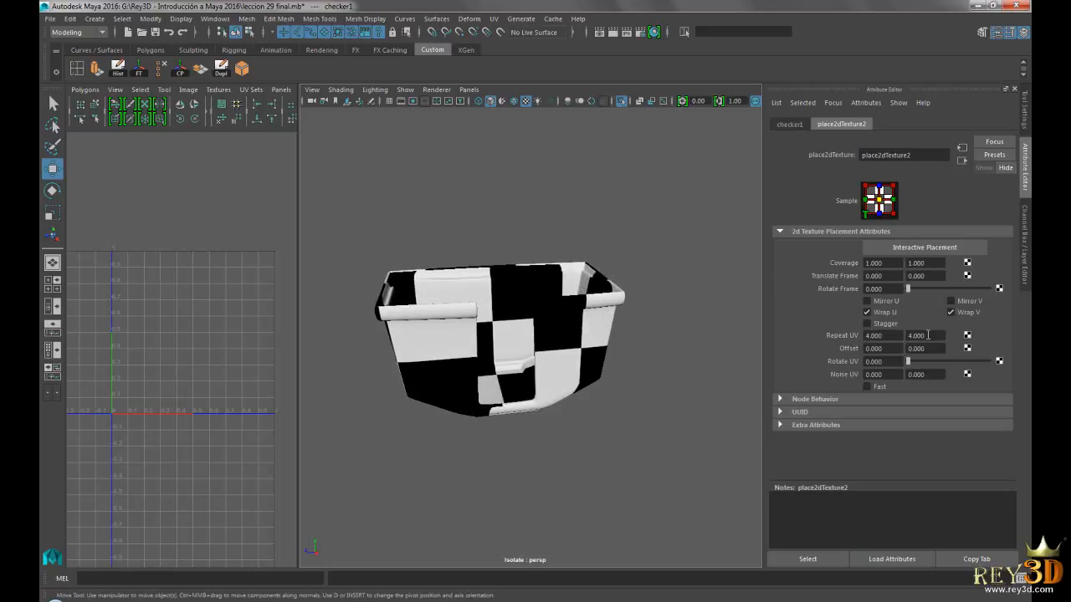
left_click_drag(659, 300, 730, 313, "alt")
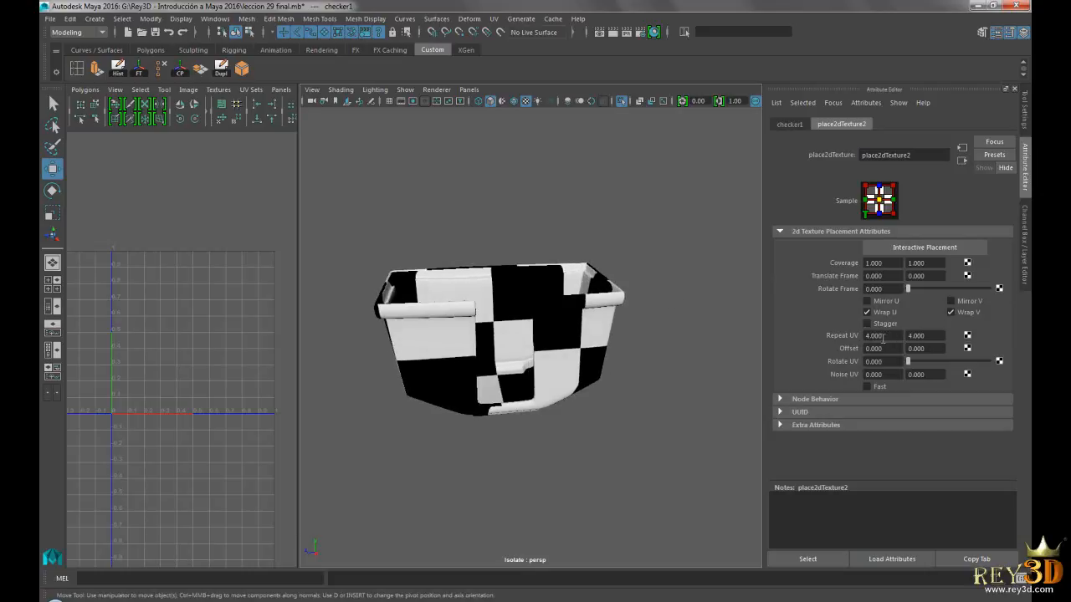
left_click_drag(899, 335, 820, 343)
type("16")
key("Tab")
type("16")
key("Return")
Step: Examine the checker pattern on the car body's outside, inside and underside for stretching and uneven square sizes
left_click_drag(723, 224, 678, 216, "alt")
left_click(639, 352)
mouse_move(638, 352)
left_mouse_down("alt")
mouse_move(491, 341)
mouse_move(607, 339)
mouse_move(522, 336)
mouse_move(596, 333)
mouse_move(633, 343)
left_mouse_up("alt")
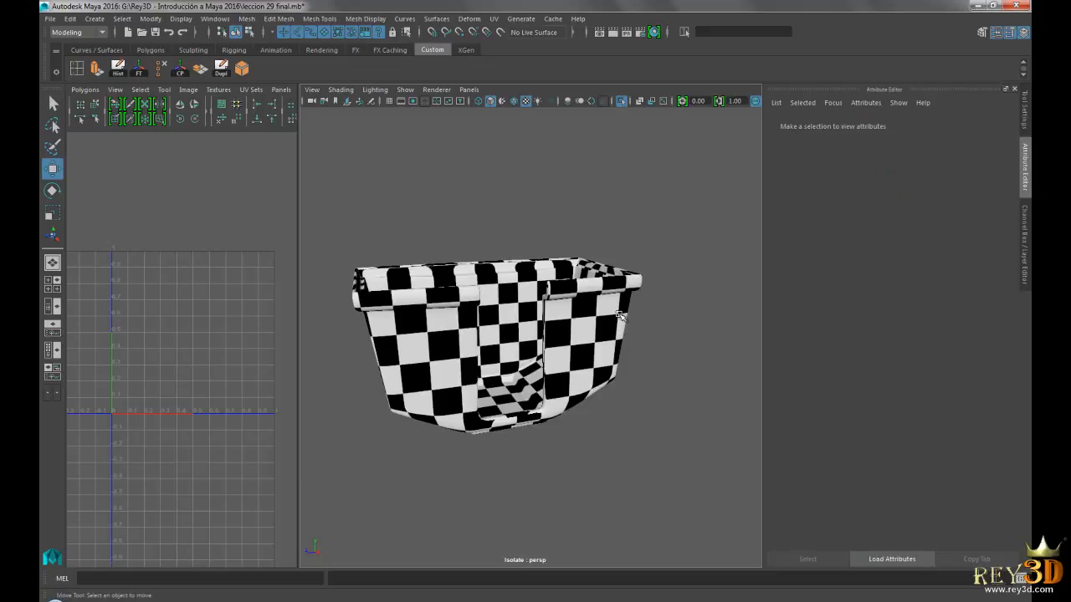
left_click_drag(523, 329, 672, 285, "alt")
middle_click_drag(632, 293, 685, 296, "alt")
left_click_drag(686, 296, 571, 322, "alt")
right_click_drag(570, 321, 588, 320, "alt")
left_click_drag(588, 320, 400, 285, "alt")
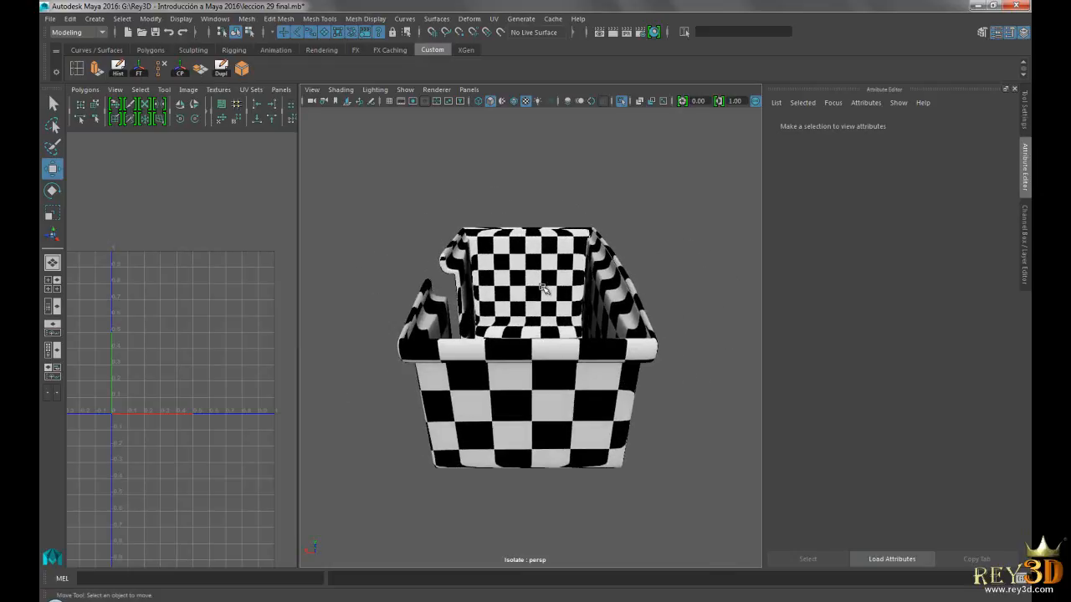
left_click_drag(494, 290, 519, 290, "alt")
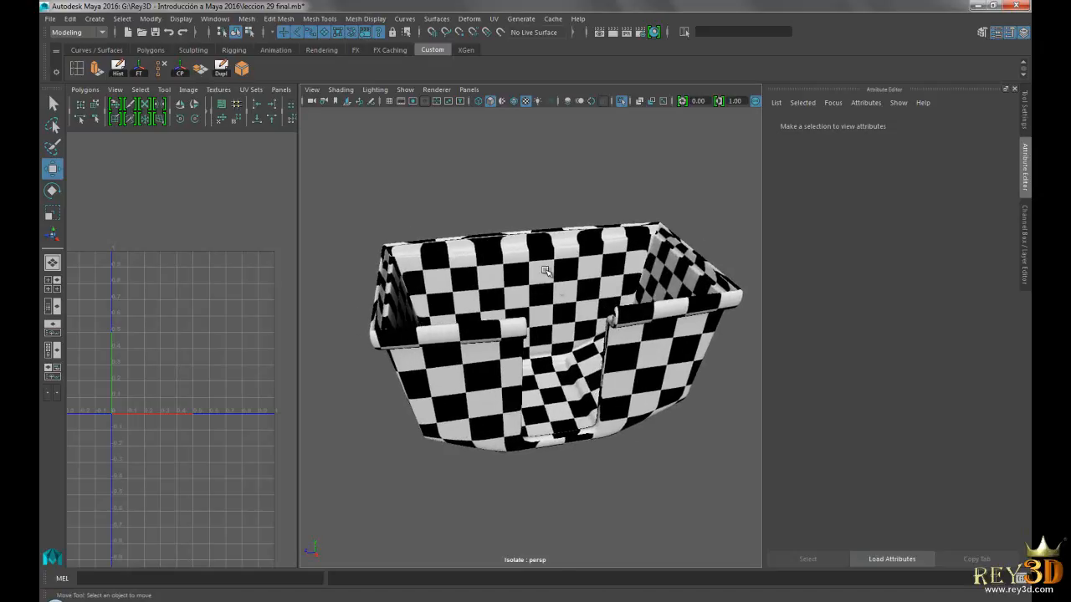
left_click_drag(605, 349, 519, 259, "alt")
left_click_drag(576, 316, 494, 273, "alt")
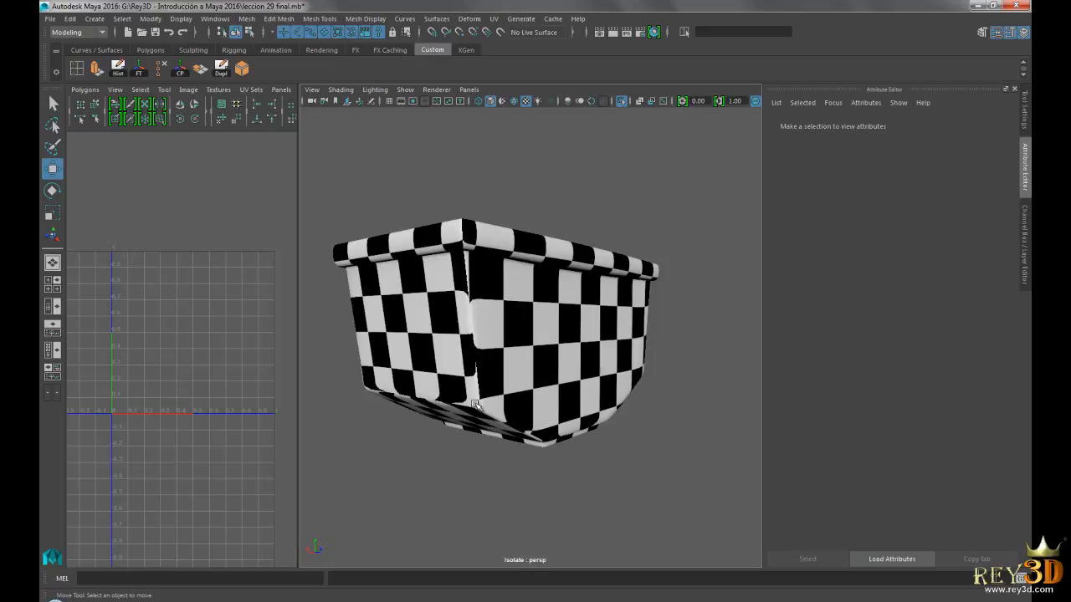
Step: Compare the car body's UV shells and their edges with the checker pattern on the model, ending in object mode
left_click(466, 307)
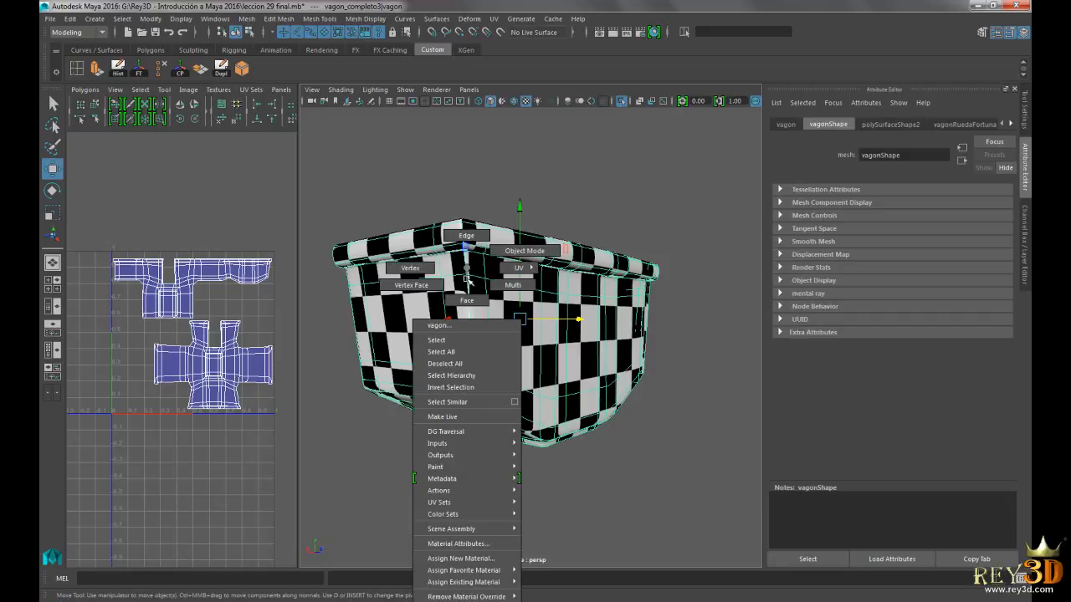
scroll(199, 275, "up", 4)
middle_click_drag(199, 274, 157, 317, "alt")
right_click_drag(249, 290, 252, 262)
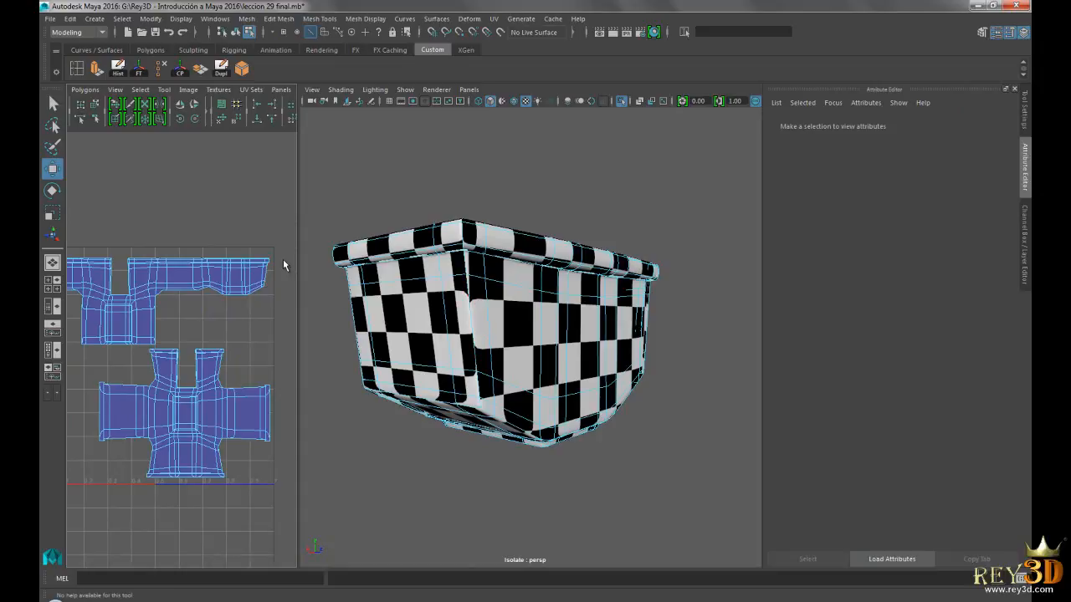
right_click_drag(549, 293, 600, 257)
left_click(541, 307)
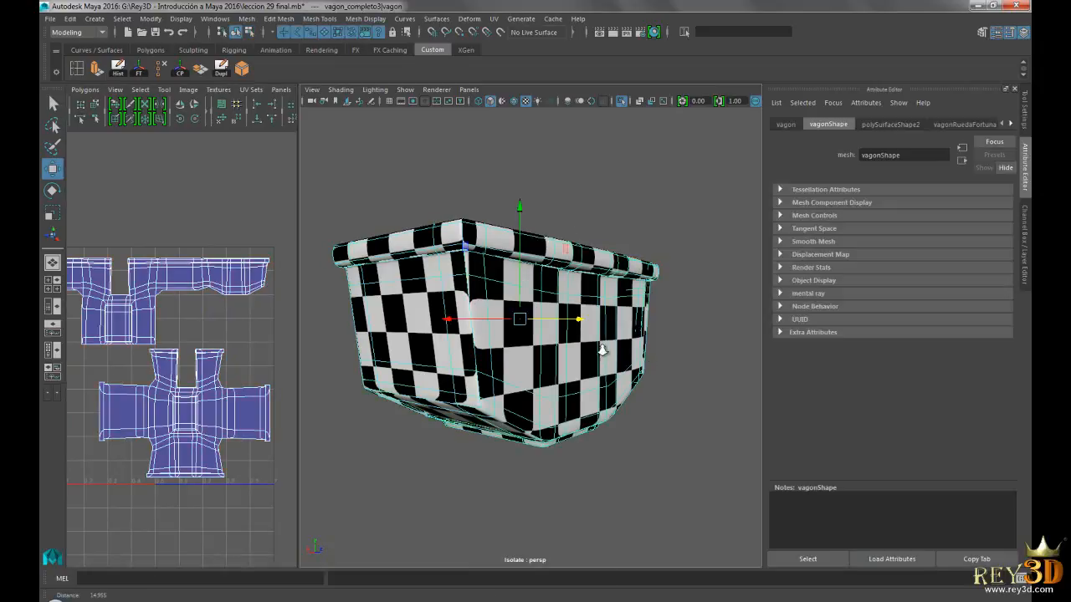
right_click_drag(647, 357, 598, 363, "alt")
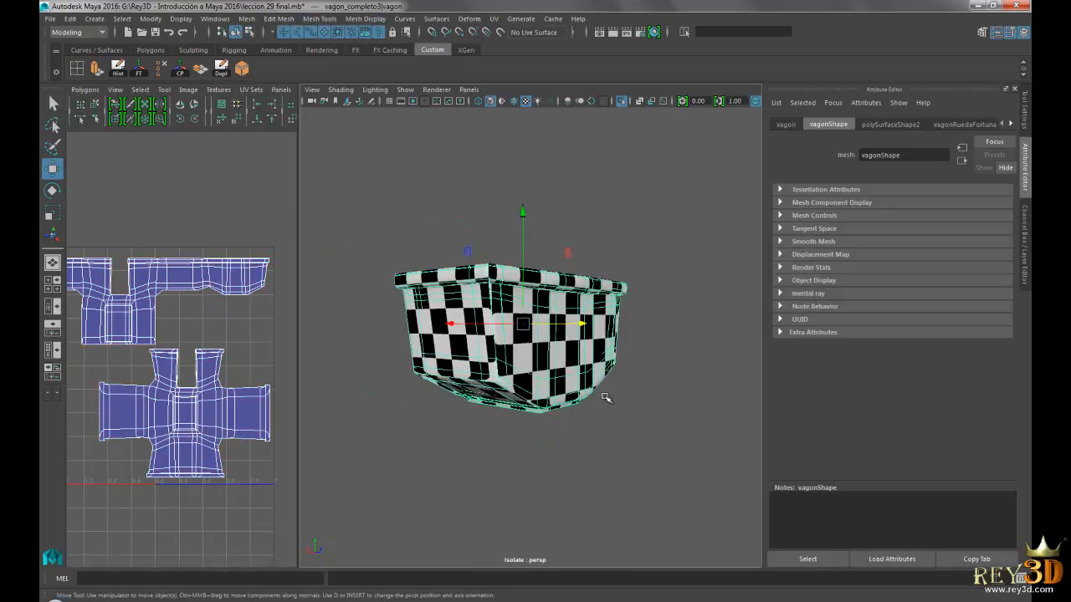
left_click(633, 408)
Step: Examine the checker pattern on the car body's outer sides and door opening against its UV layout
left_click_drag(678, 384, 423, 337, "alt")
right_click_drag(423, 337, 495, 329, "alt")
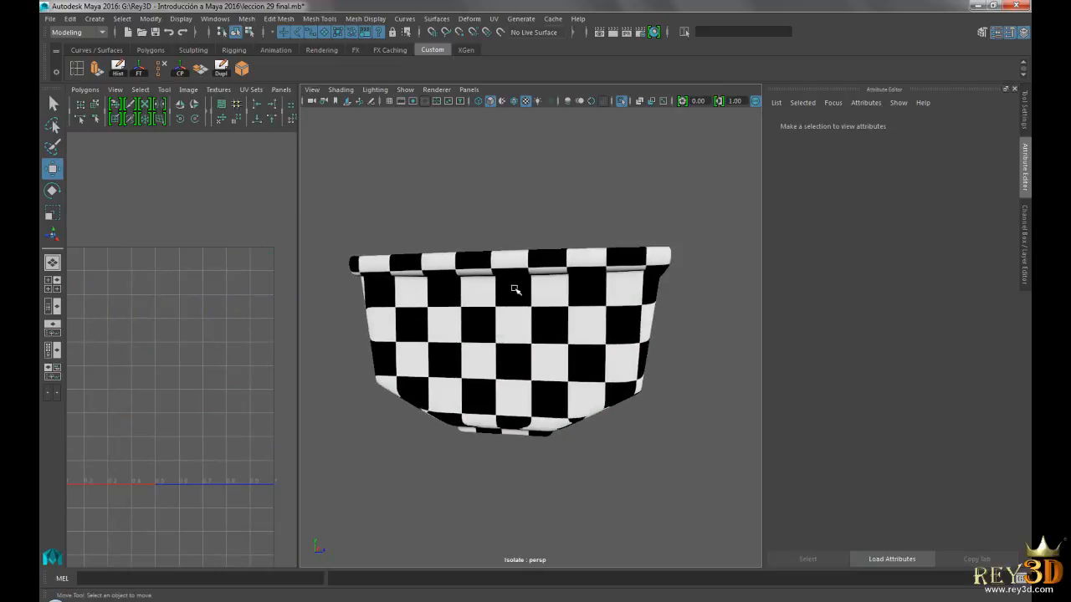
left_click_drag(652, 341, 561, 336, "alt")
left_click_drag(513, 294, 473, 287, "alt")
left_click(473, 287)
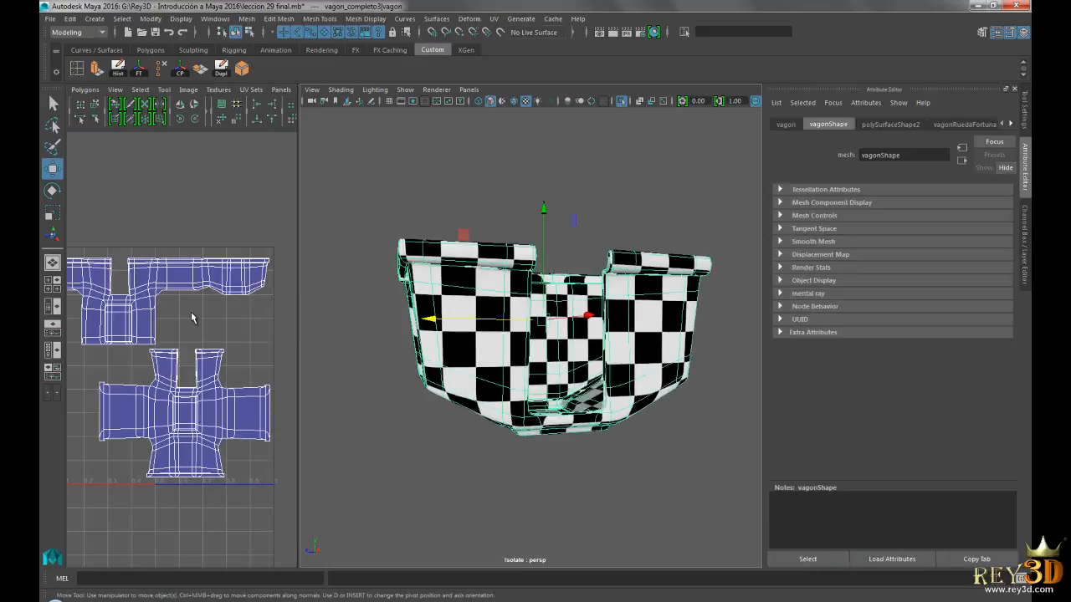
right_click_drag(203, 315, 149, 312, "alt")
middle_click_drag(177, 317, 242, 302, "alt")
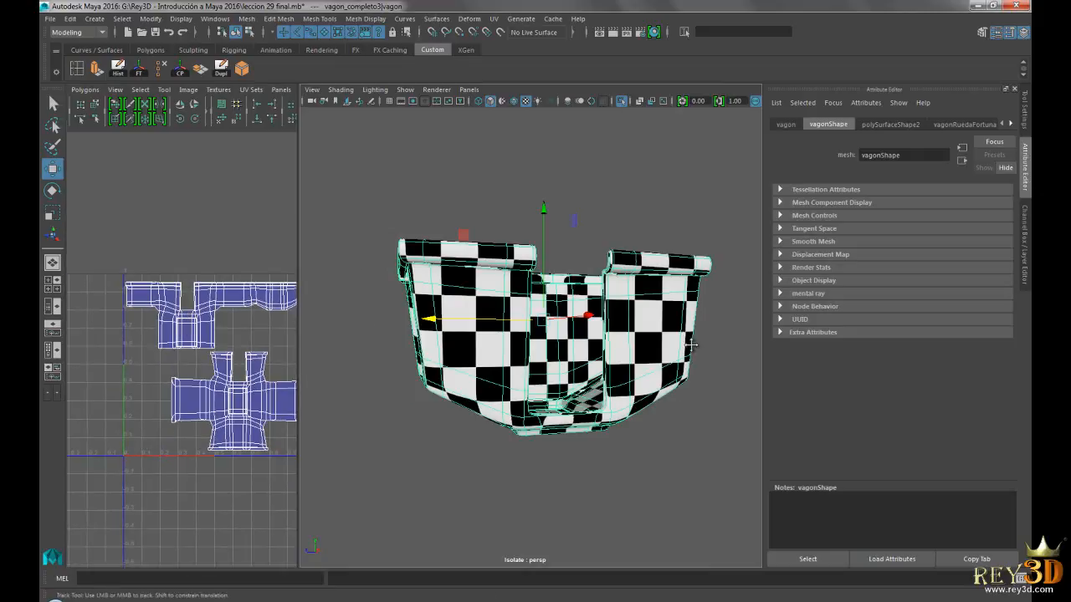
left_click_drag(705, 349, 659, 302, "alt")
left_click(655, 207)
left_click_drag(633, 386, 495, 331, "alt")
left_click(596, 286)
Step: Select the seam edges along the lower break of the car body's end wall and inspect that border in the UV layout
right_click_drag(548, 244, 554, 219)
left_click(477, 343)
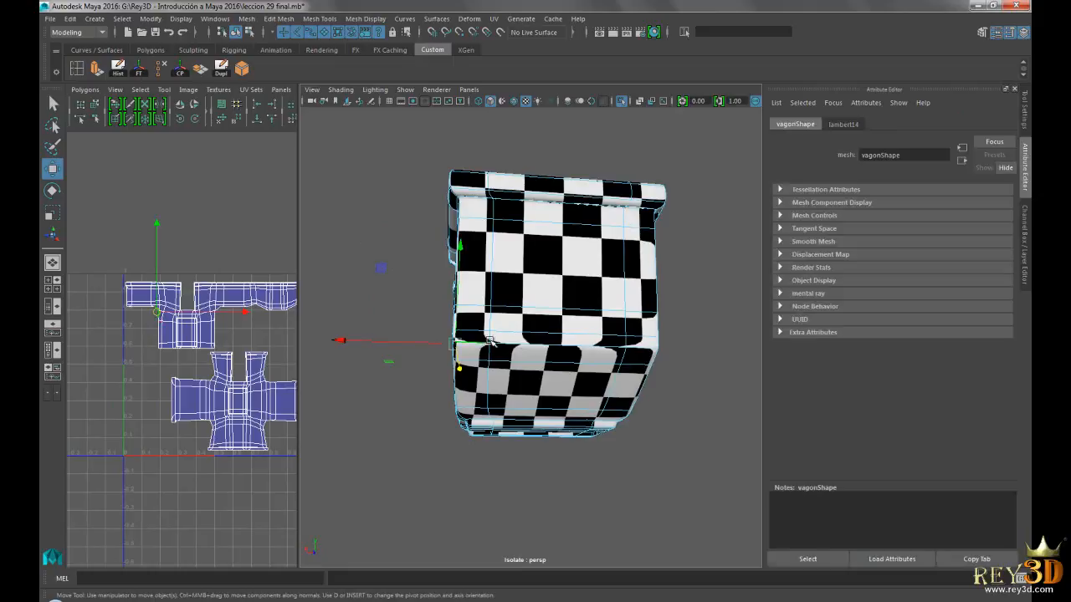
left_click(538, 343, "shift")
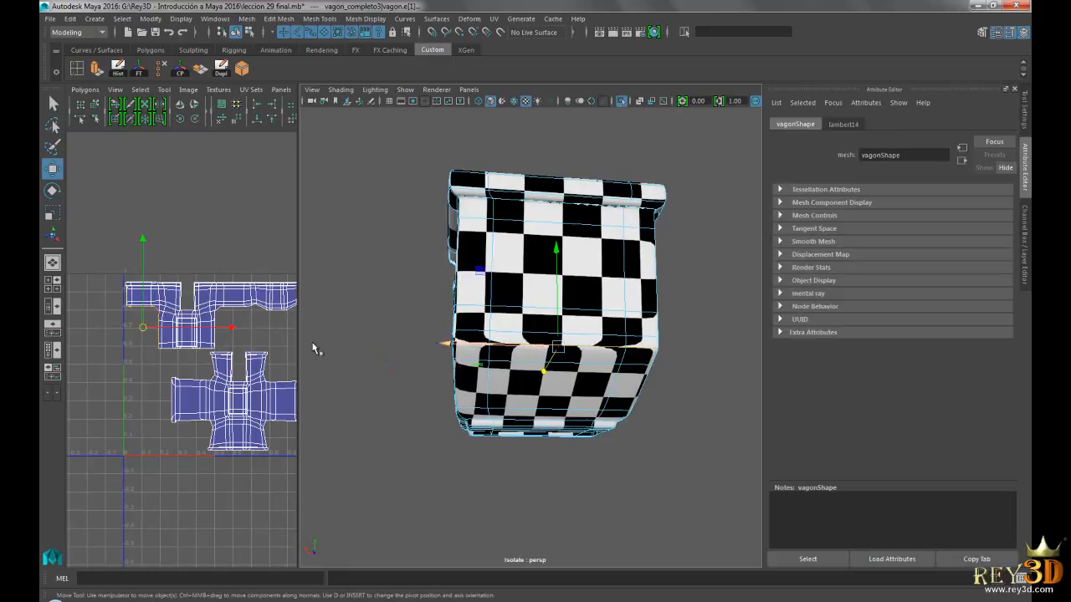
scroll(243, 340, "up", 5)
middle_click_drag(119, 304, 180, 336, "alt")
scroll(136, 262, "up", 3)
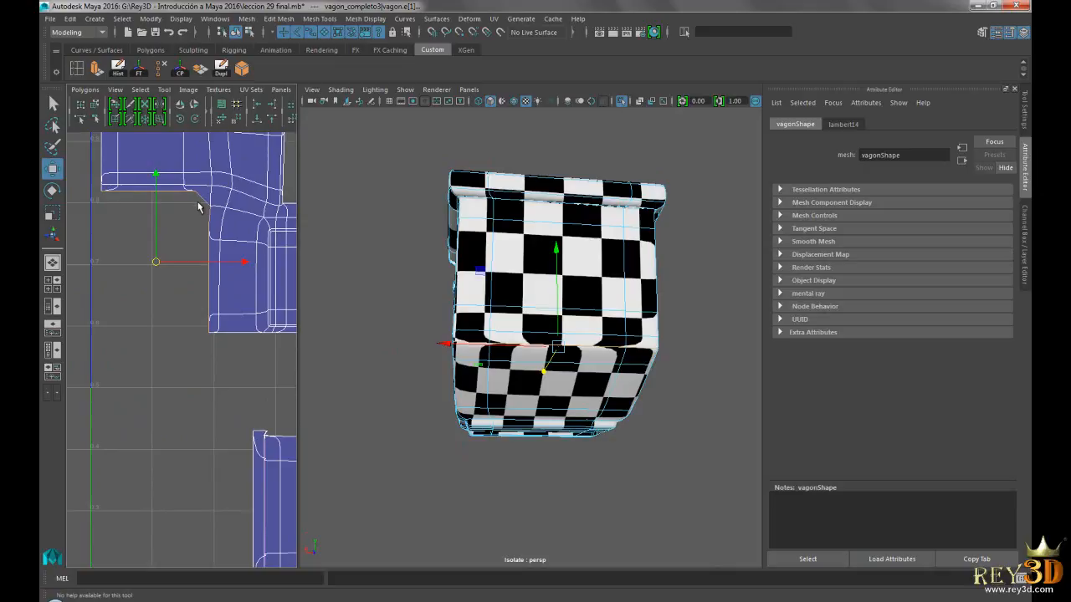
scroll(201, 282, "down", 6)
middle_click_drag(146, 296, 33, 282, "alt")
scroll(616, 254, "down", 3)
Step: Return to object mode and inspect the checker squares on the car body's walls, underside and interior for seams and distortion
right_click_drag(617, 254, 660, 237)
left_click_drag(685, 306, 539, 307, "alt")
left_click(684, 338)
left_click_drag(539, 361, 613, 278, "alt")
left_click_drag(660, 311, 473, 335, "alt")
left_click_drag(613, 366, 663, 341, "alt")
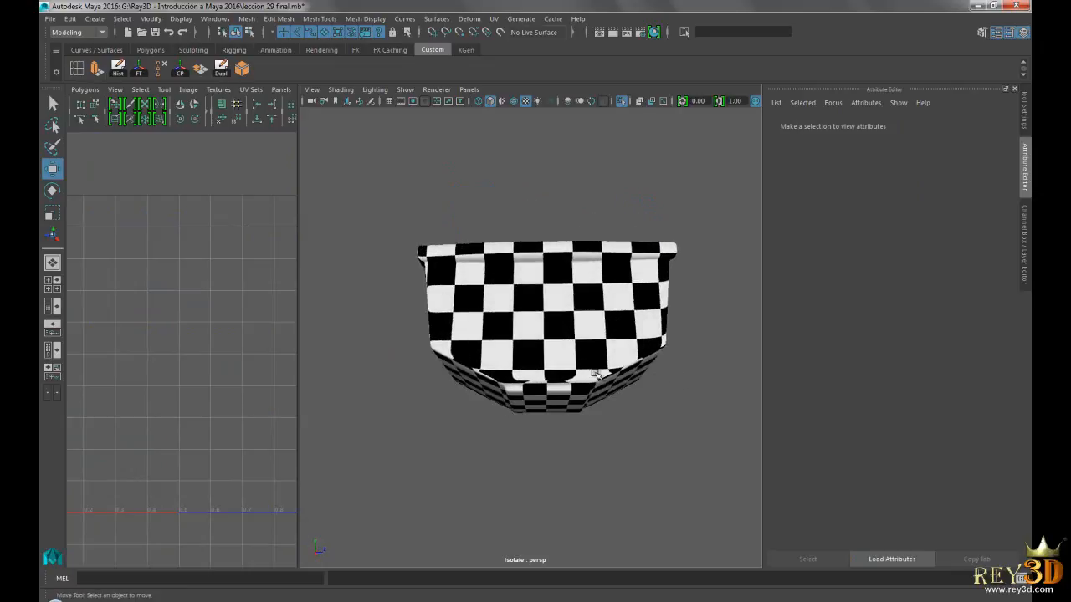
left_click_drag(578, 331, 631, 312, "alt")
left_click_drag(567, 337, 518, 282, "alt")
left_click_drag(574, 343, 462, 277, "alt")
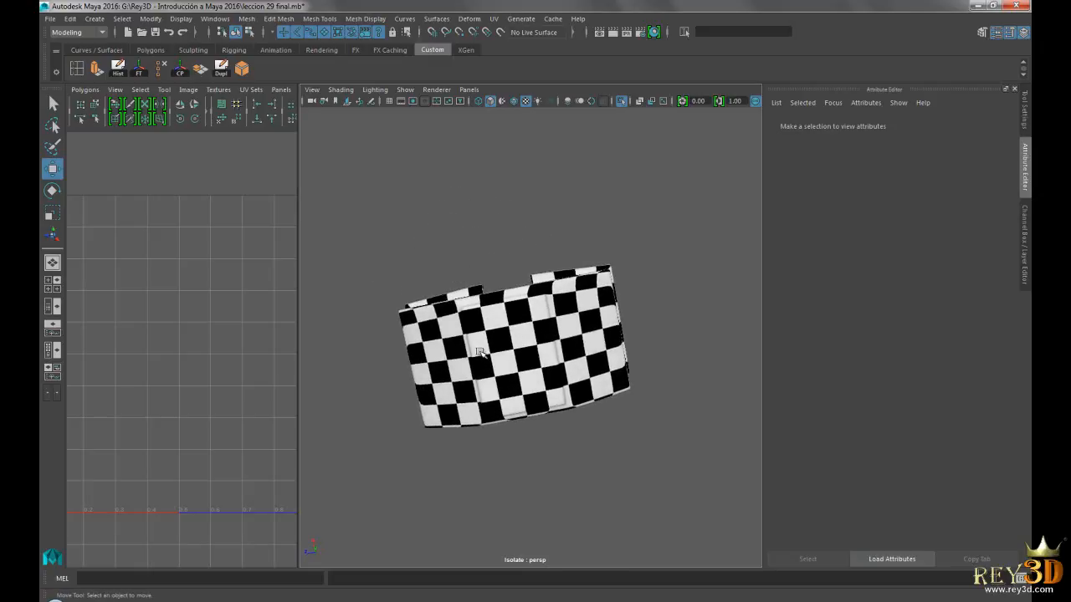
left_click_drag(642, 278, 592, 355, "alt")
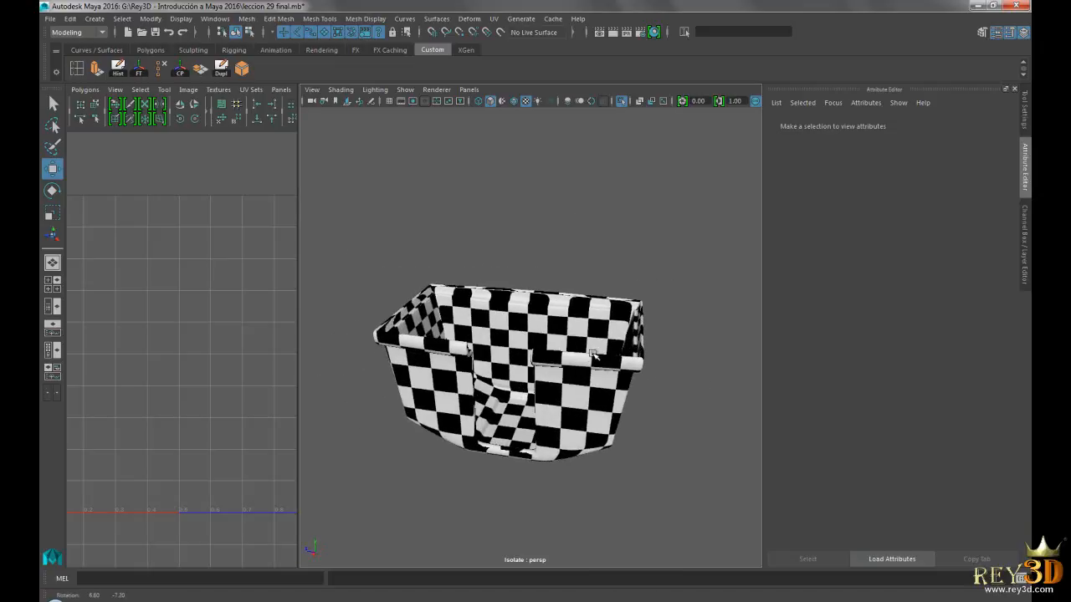
left_click_drag(632, 318, 533, 332, "alt")
scroll(481, 352, "up", 3)
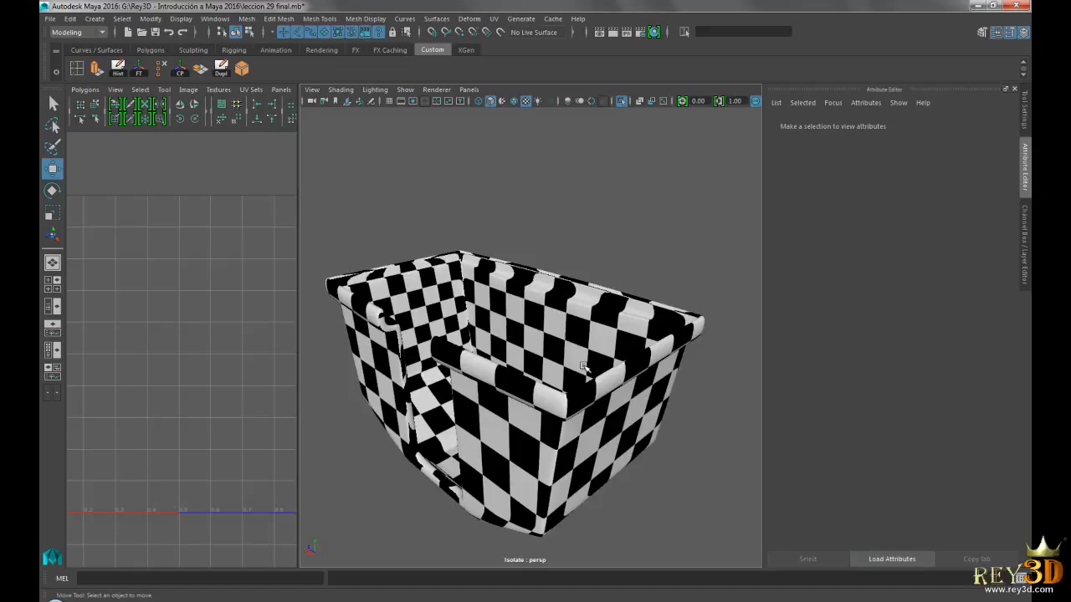
scroll(581, 367, "down", 4)
left_click_drag(513, 344, 560, 364, "alt")
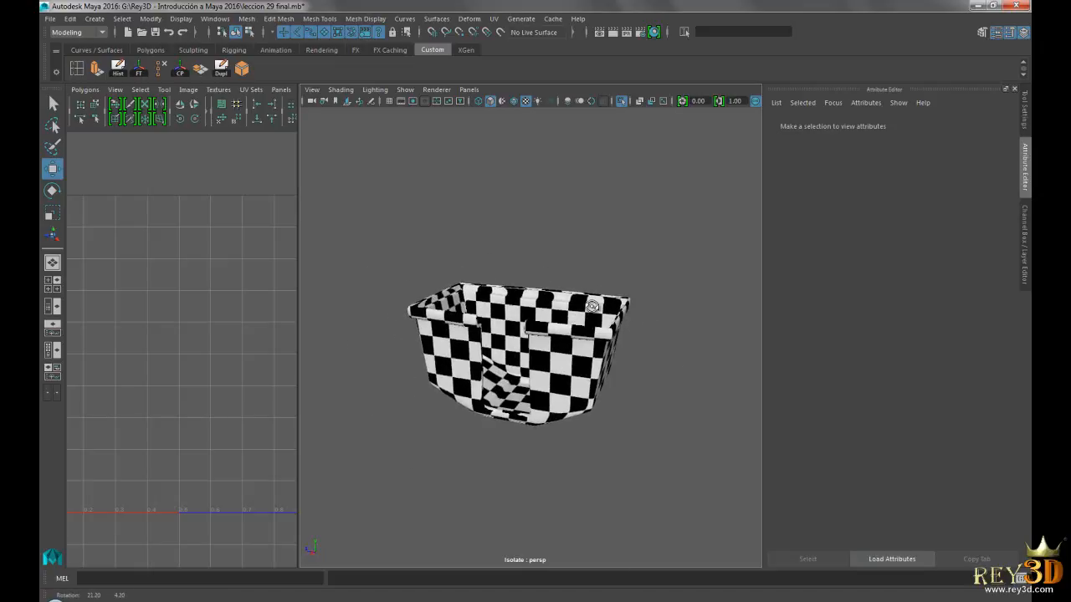
Step: Select all UVs of the car body's upper UV shell
left_click(555, 370)
scroll(215, 304, "down", 4)
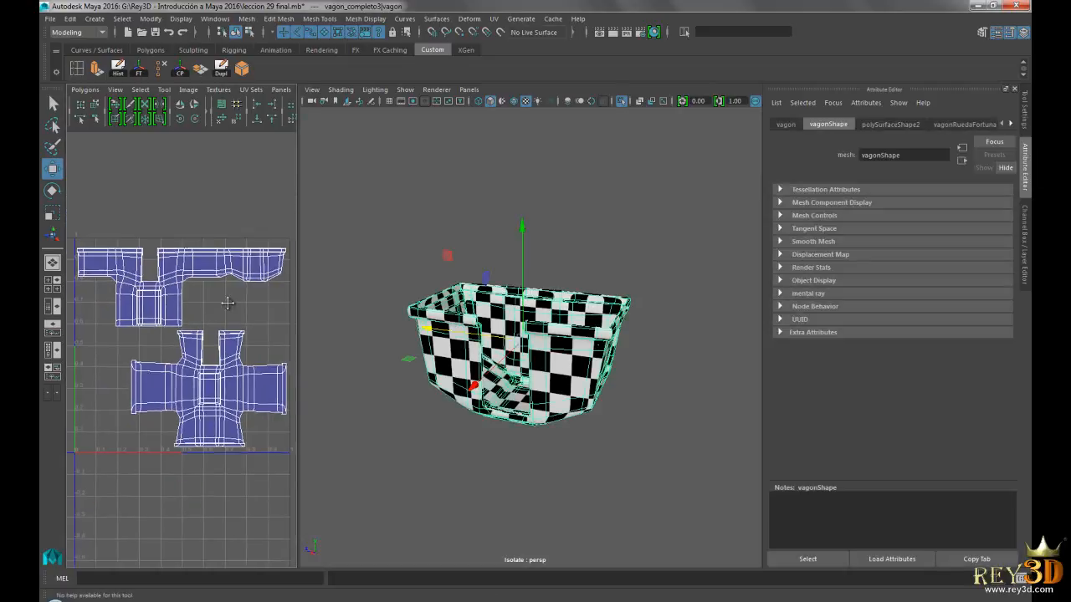
middle_click_drag(224, 321, 219, 309, "alt")
right_click(213, 247)
right_click_drag(212, 248, 264, 247)
left_click_drag(210, 228, 276, 263)
left_click(140, 90)
left_click(159, 132)
Step: Unfold the selected upper shell with the Smooth UV Tool, comparing the result on the checkered model
left_click(164, 89)
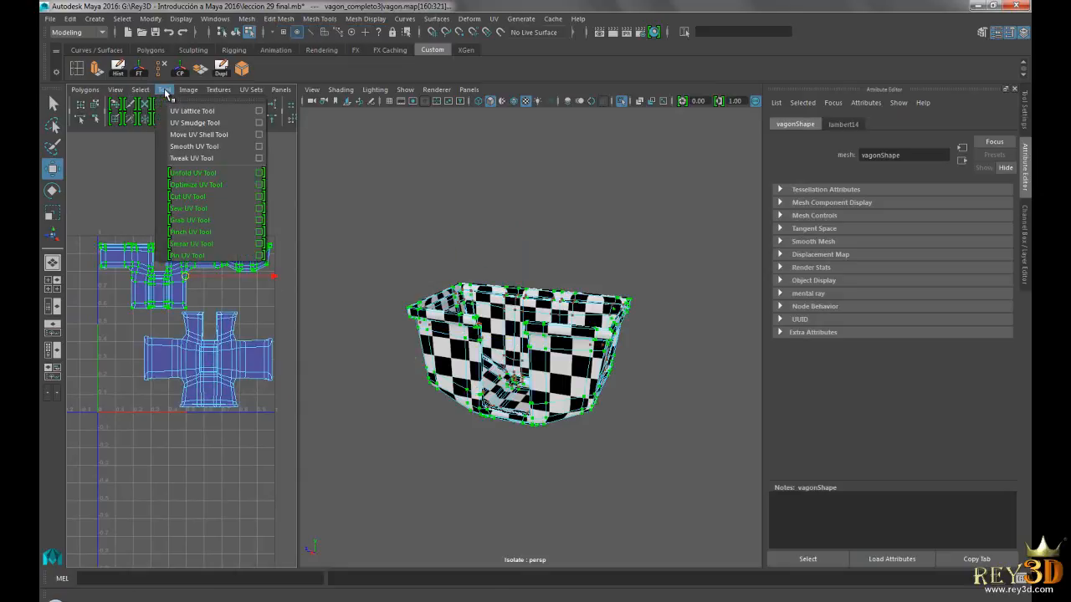
left_click(194, 147)
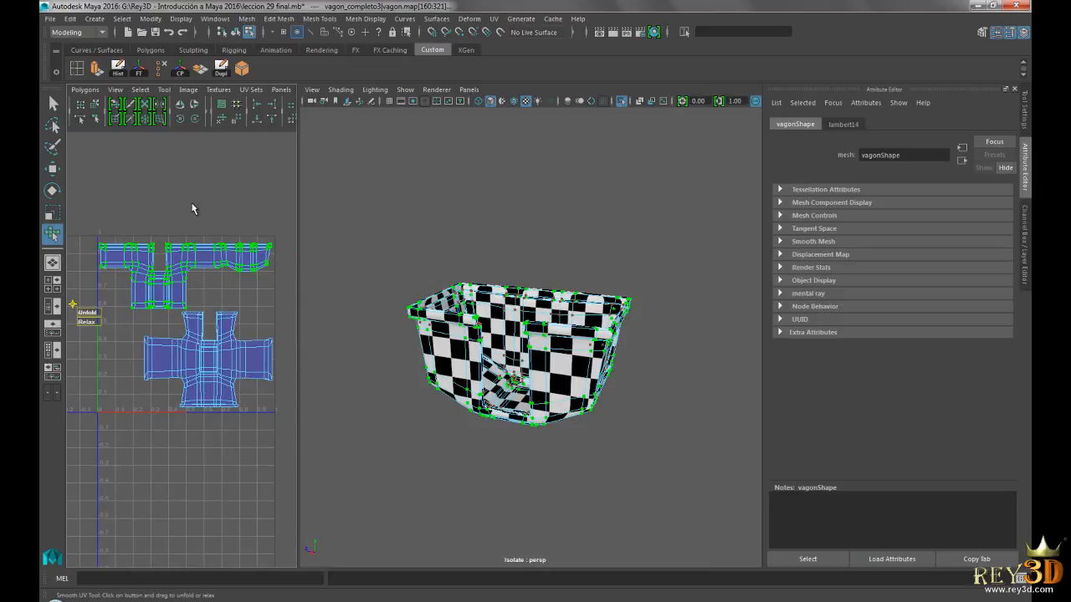
scroll(568, 339, "up", 3)
left_click_drag(553, 284, 590, 318, "alt")
left_click_drag(512, 335, 529, 321, "alt")
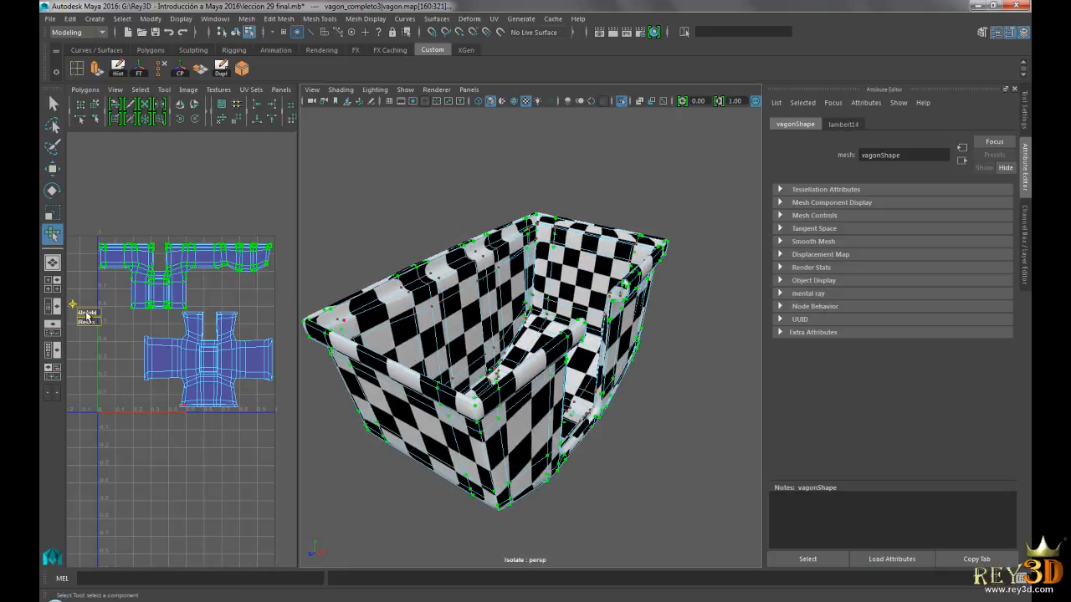
left_click_drag(88, 313, 88, 312)
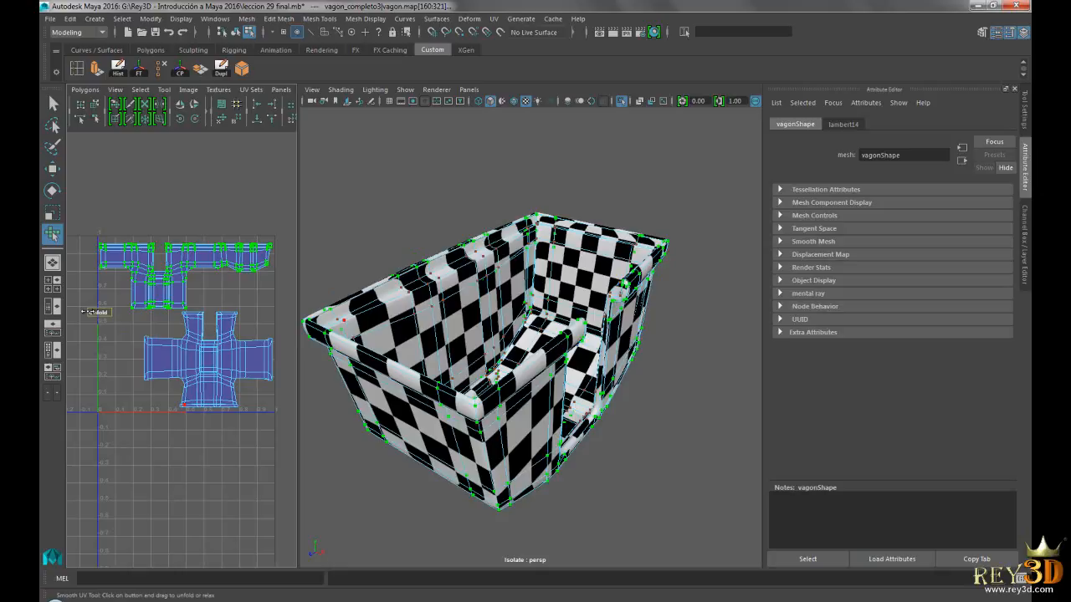
left_click_drag(85, 312, 121, 312)
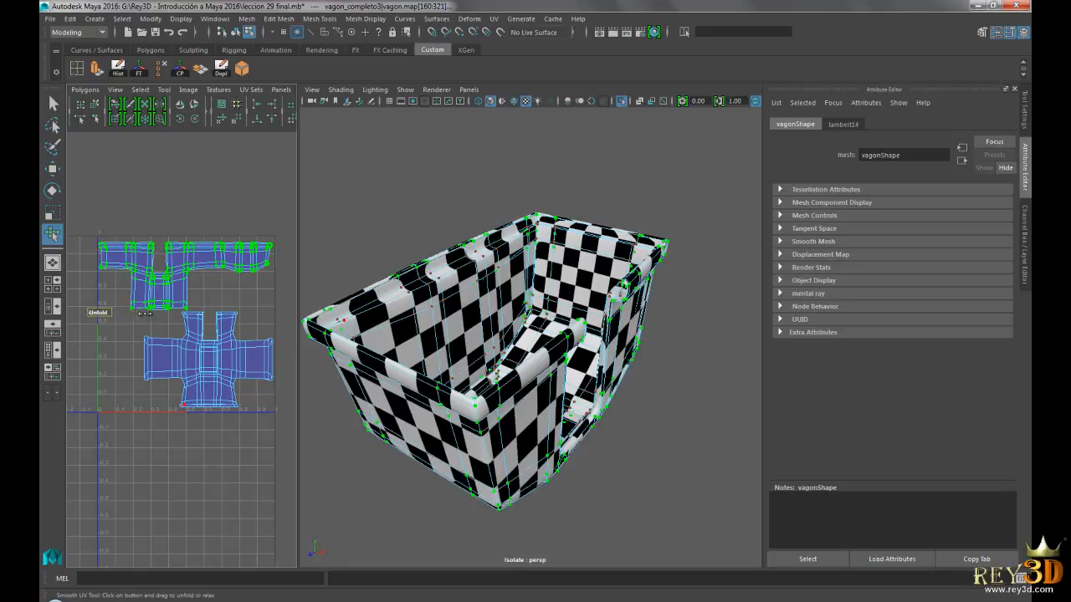
left_click_drag(98, 313, 136, 312)
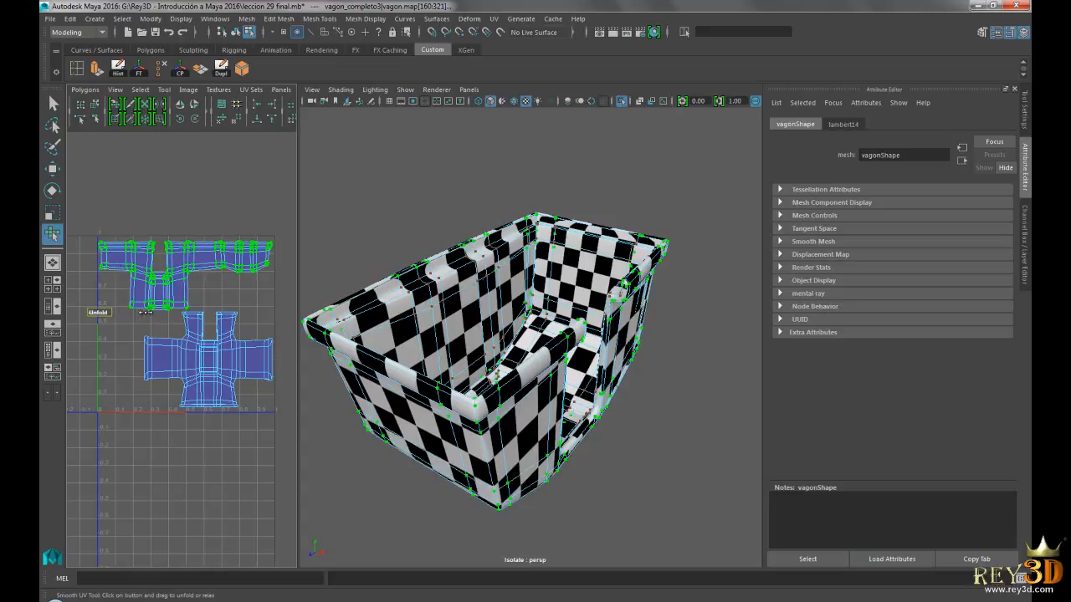
Step: Examine the unfolded shell's checker pattern around the car body's outer walls, rim and door opening
scroll(584, 336, "down", 3)
left_click_drag(592, 341, 411, 308, "alt")
mouse_move(679, 344)
left_mouse_down("alt")
mouse_move(660, 342)
mouse_move(674, 346)
mouse_move(662, 318)
mouse_move(666, 354)
mouse_move(512, 349)
left_mouse_up("alt")
mouse_move(643, 343)
left_mouse_down("alt")
mouse_move(497, 343)
mouse_move(659, 333)
mouse_move(523, 310)
mouse_move(642, 375)
mouse_move(619, 355)
mouse_move(633, 341)
mouse_move(562, 328)
left_mouse_up("alt")
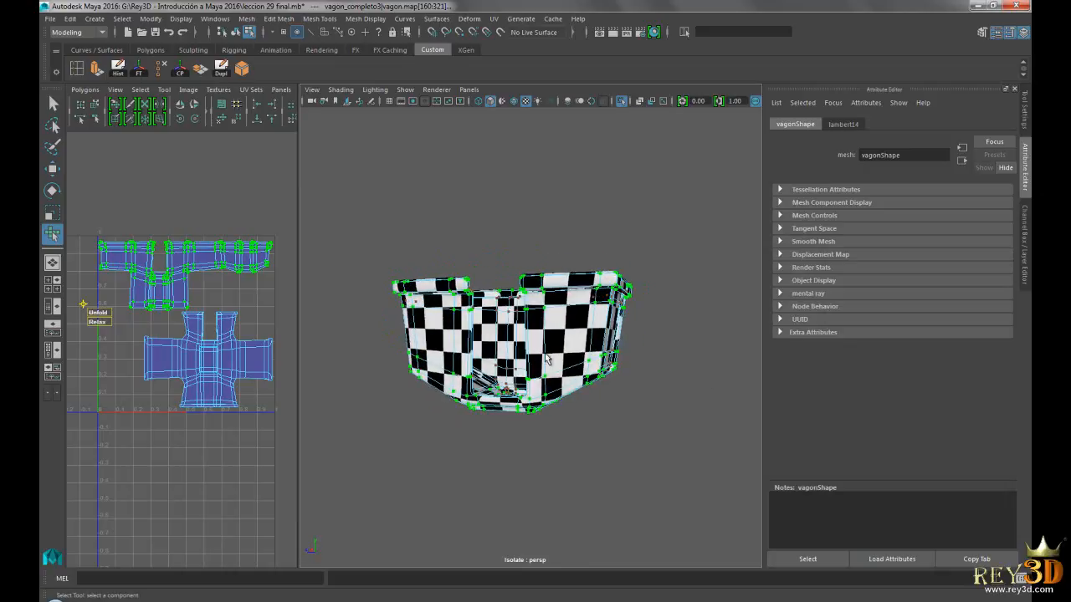
left_click_drag(641, 364, 542, 311, "alt")
left_click_drag(661, 385, 527, 379, "alt")
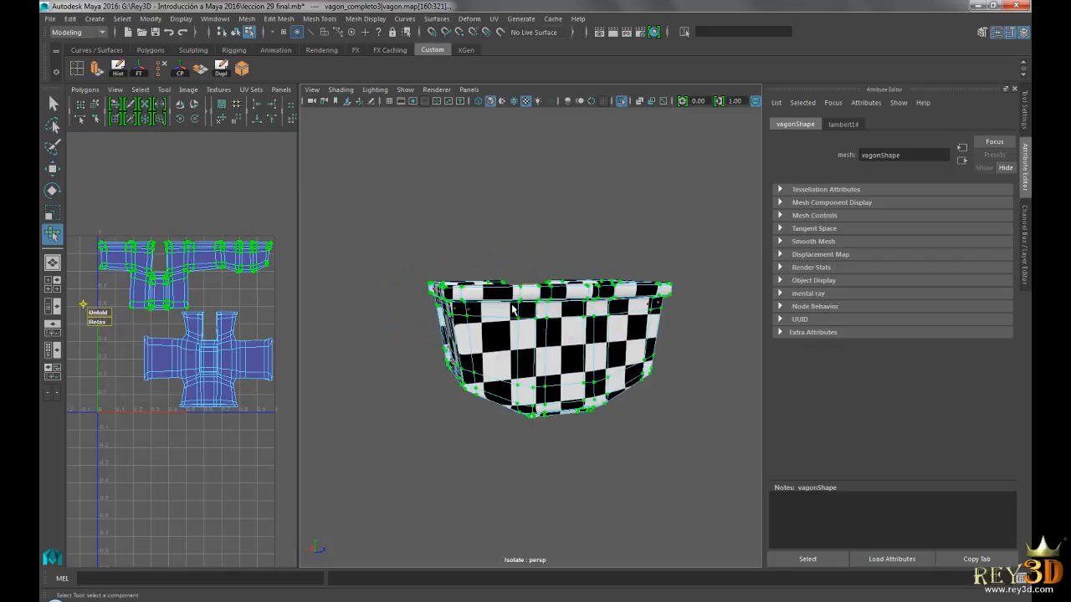
left_click_drag(653, 368, 651, 319, "alt")
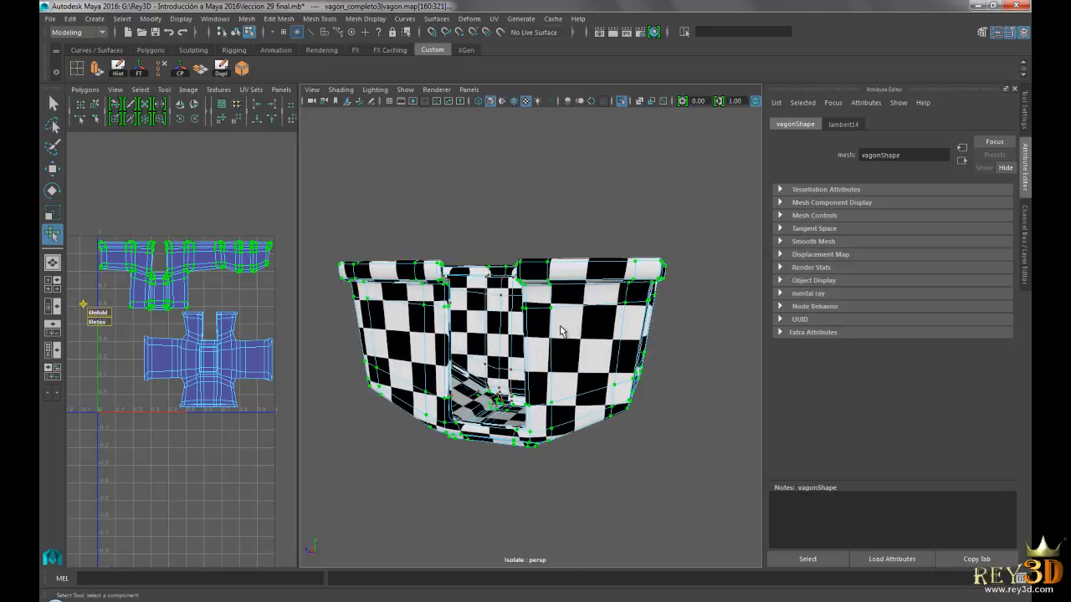
left_click_drag(605, 371, 645, 358, "alt")
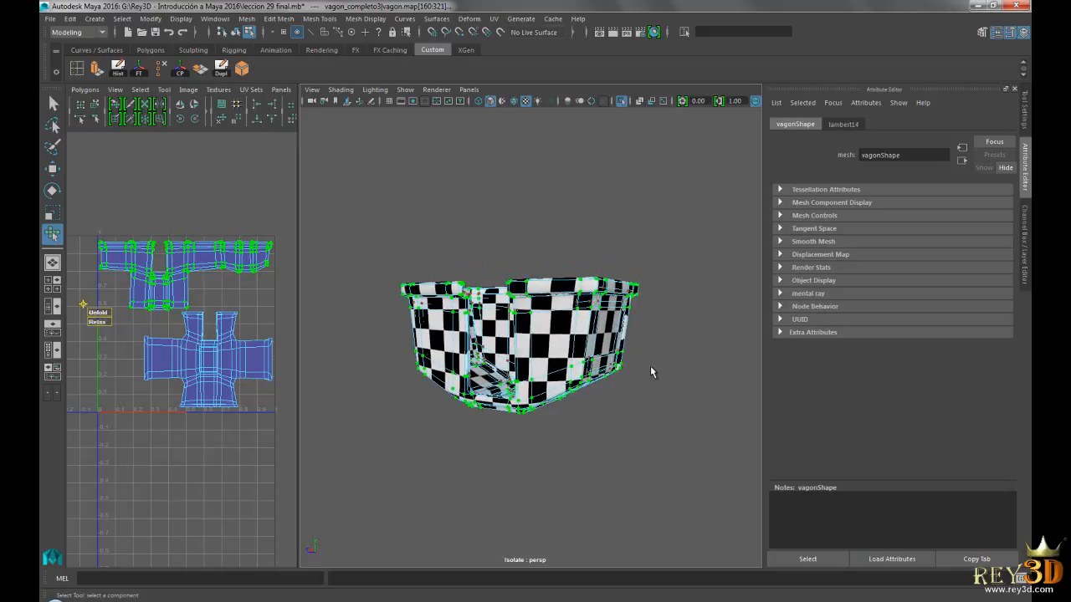
left_click_drag(647, 365, 469, 355, "alt")
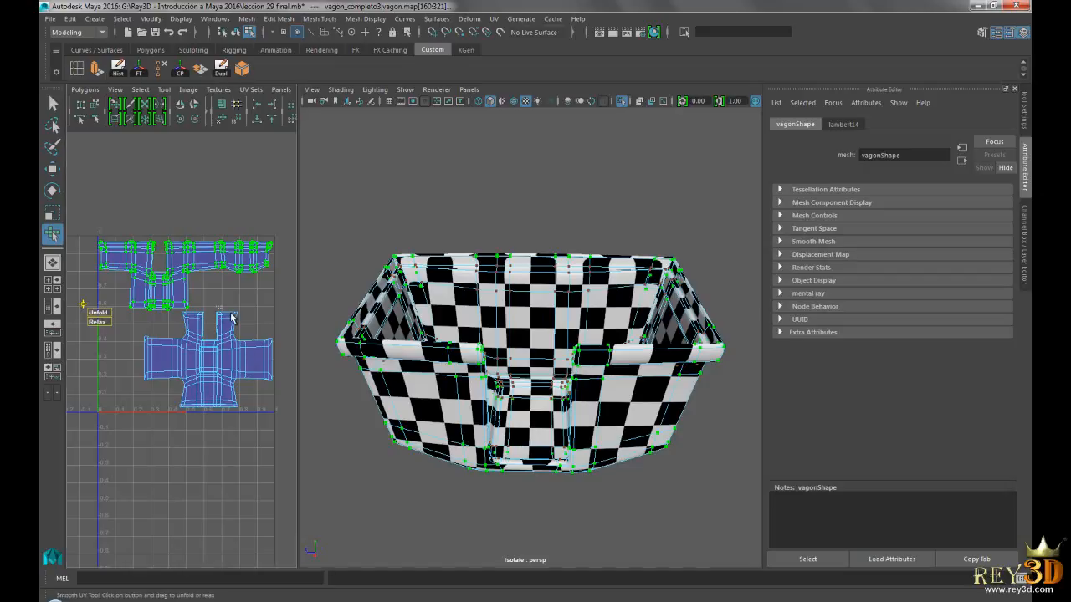
Step: Select the entire lower UV shell and unfold it slightly with the Smooth UV Tool
left_click_drag(214, 307, 243, 321)
left_click(139, 91)
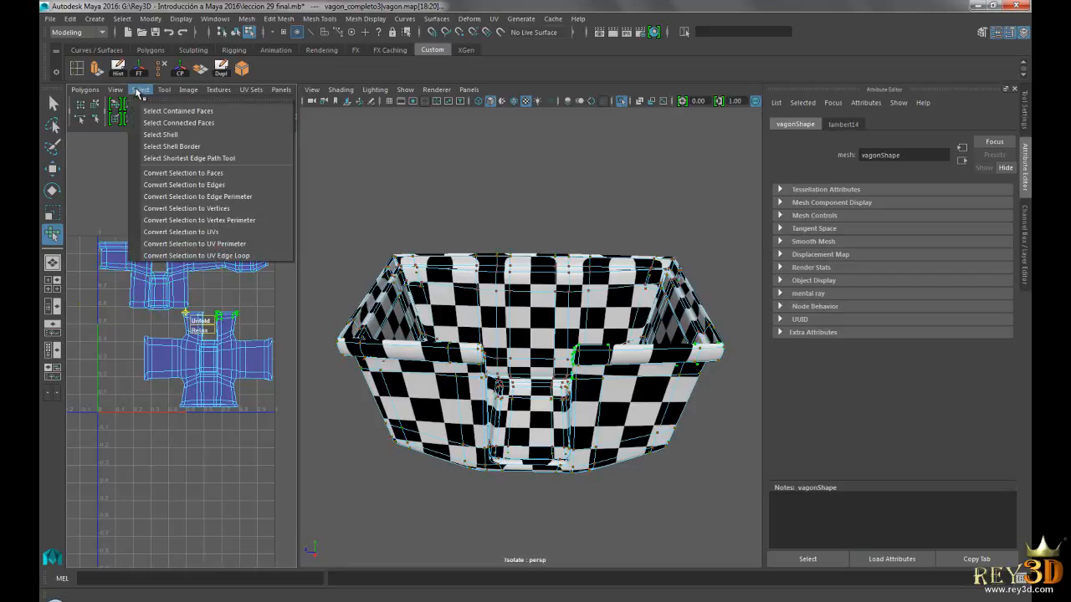
left_click(172, 134)
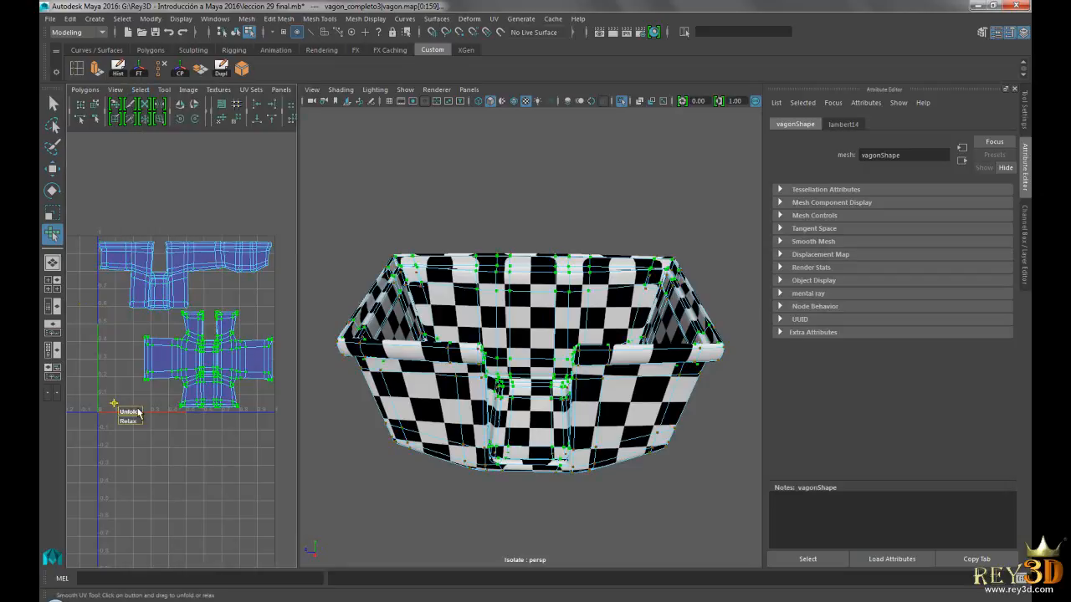
left_click(164, 89)
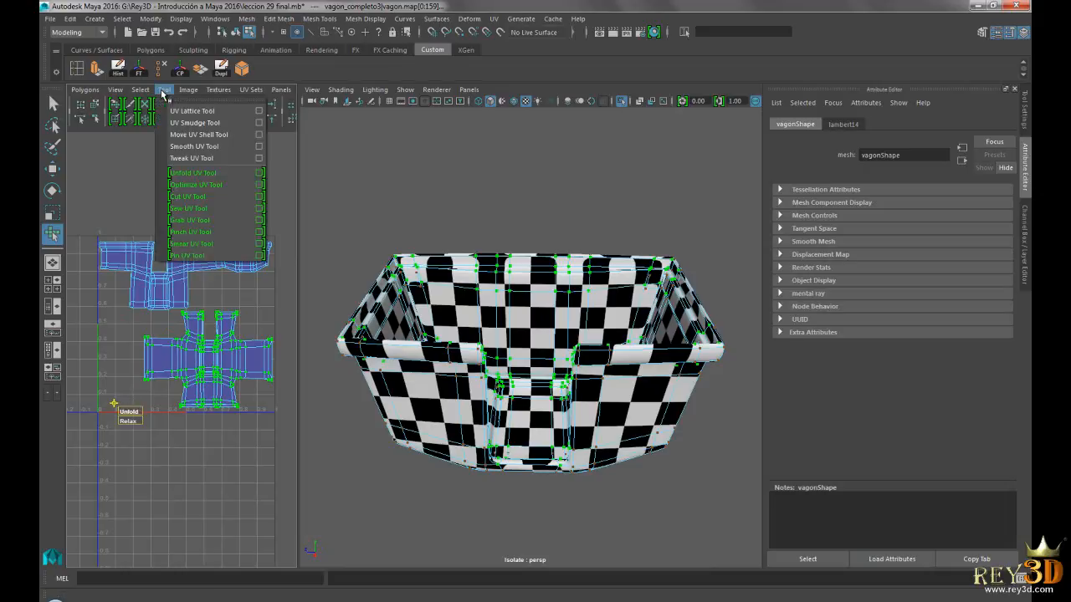
left_click(166, 92)
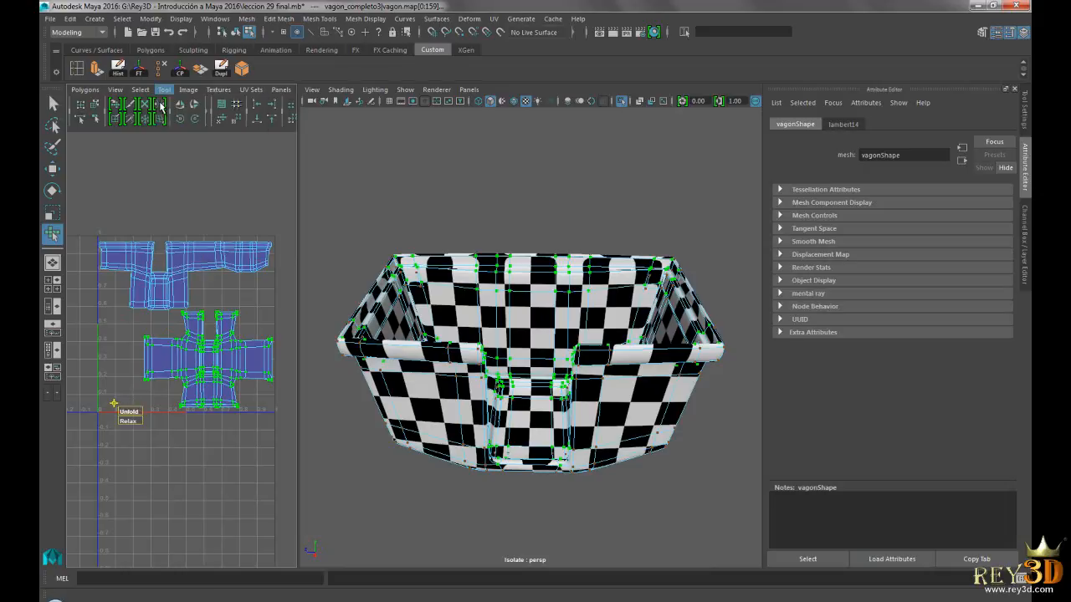
left_click_drag(439, 321, 567, 275, "alt")
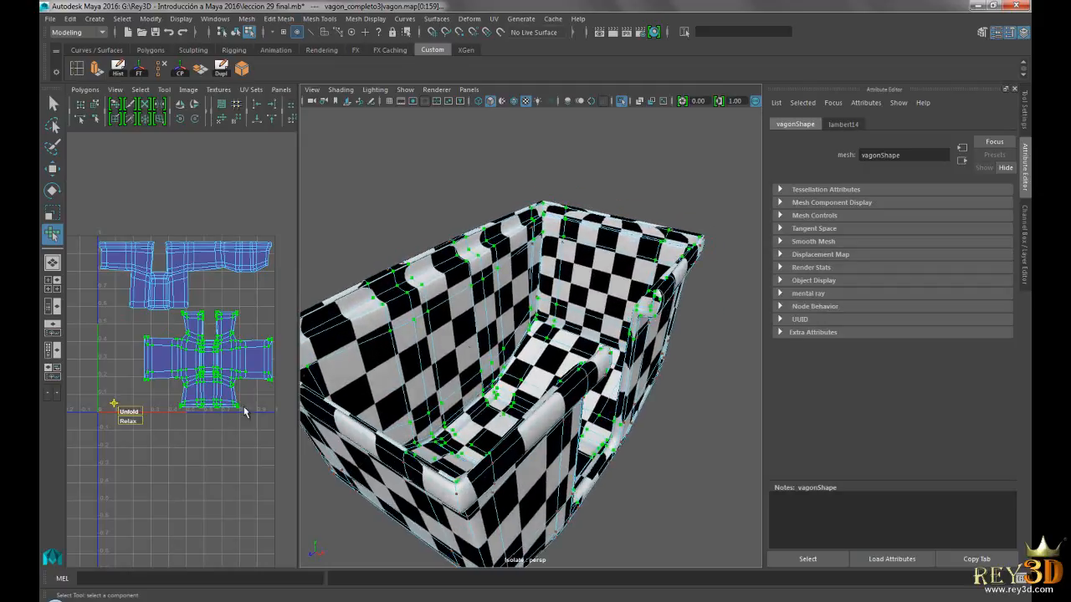
left_click_drag(127, 414, 149, 411)
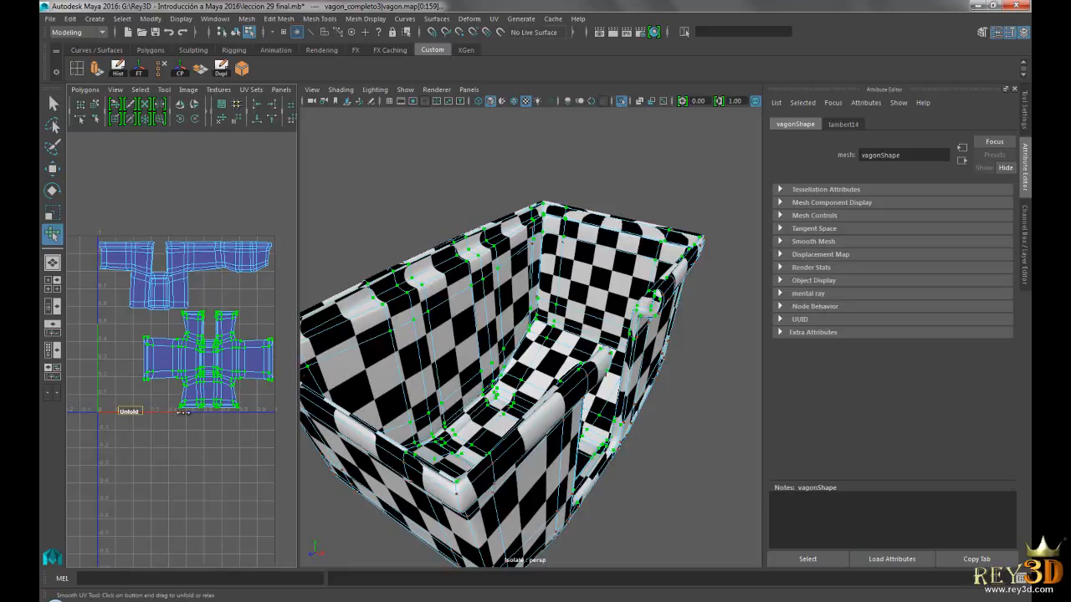
left_click_drag(134, 410, 155, 409)
Step: Return the car body to object mode and check the checker pattern on its inner walls, floor and rim
left_click_drag(350, 401, 570, 274, "alt")
right_click(571, 268)
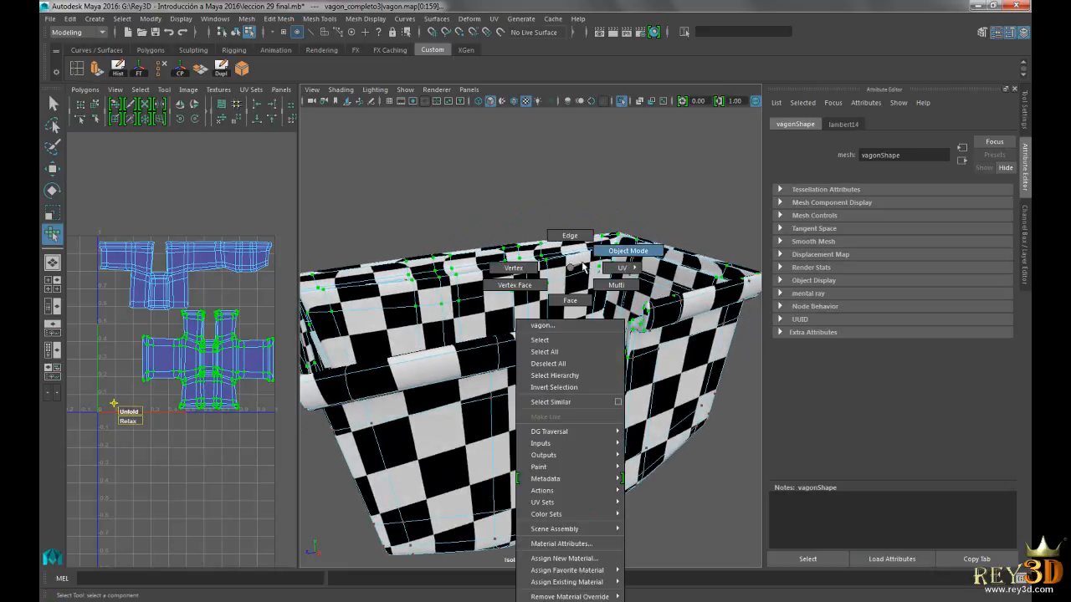
right_click_drag(577, 270, 627, 251)
left_click(572, 201)
right_click_drag(685, 322, 592, 321, "alt")
left_click_drag(592, 321, 537, 331, "alt")
right_click_drag(537, 331, 636, 328, "alt")
left_click(586, 254)
left_click_drag(600, 303, 567, 292, "alt")
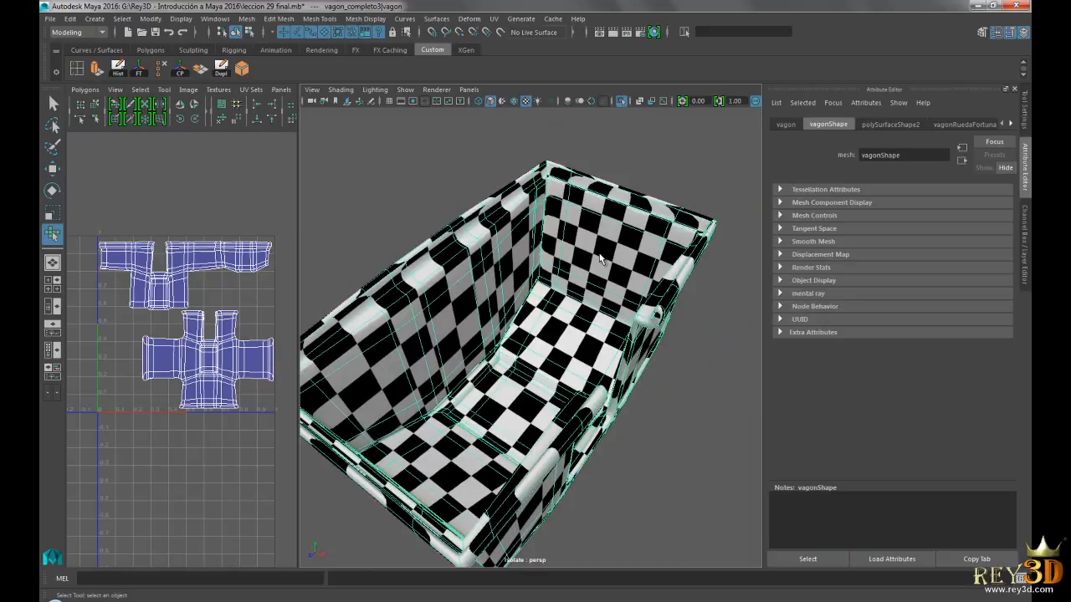
Step: Duplicate the checkered car body and move the copy beside the original
left_click(664, 348)
right_click_drag(664, 348, 604, 378, "alt")
left_click_drag(604, 379, 548, 341, "alt")
left_click_drag(645, 398, 502, 349, "alt")
scroll(492, 342, "down", 5)
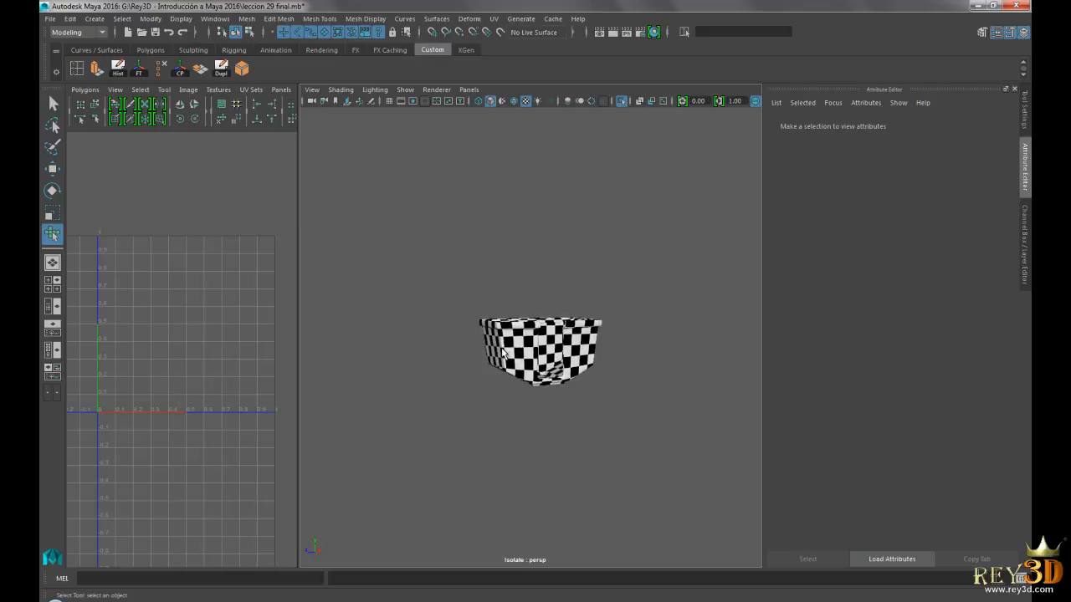
scroll(503, 348, "up", 4)
left_click(508, 344)
scroll(618, 430, "down", 2)
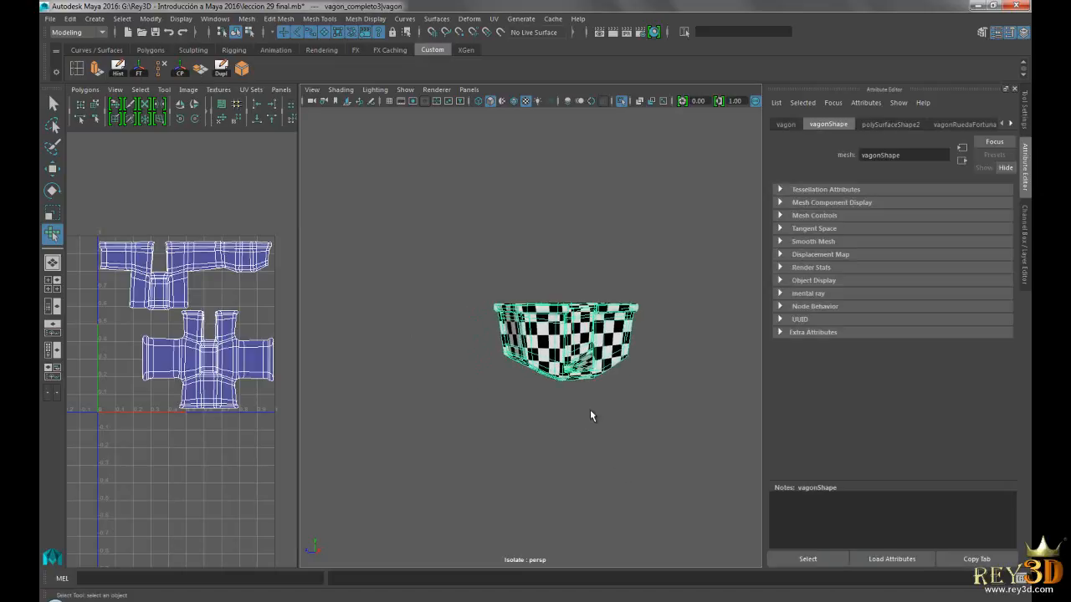
left_click(578, 331)
key("w")
left_click_drag(569, 388, 276, 365, "alt")
left_click_drag(418, 305, 485, 271, "alt")
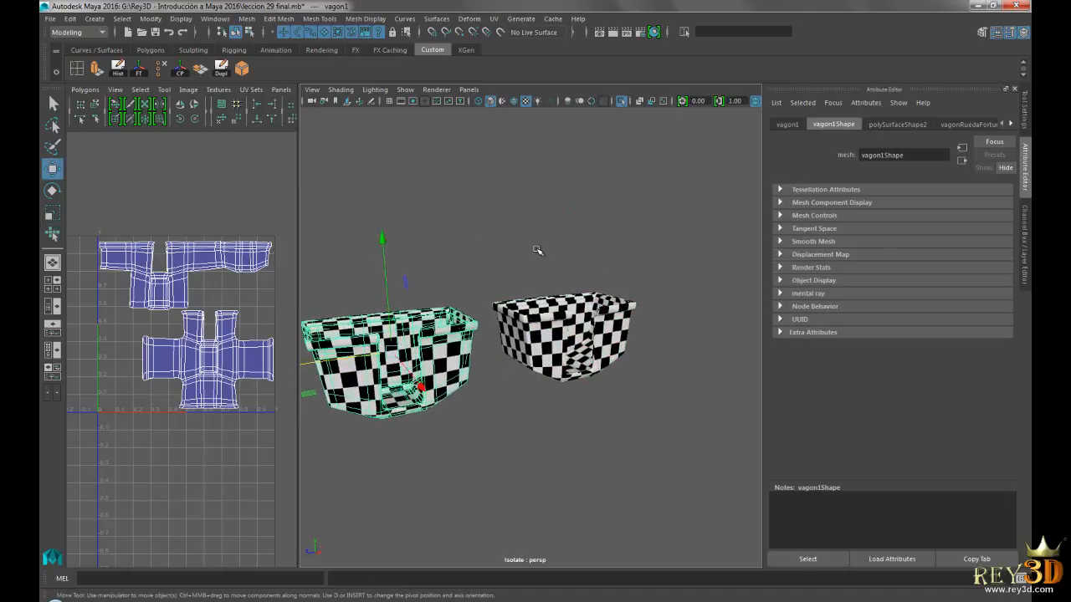
Step: Compare the checker pattern on both car bodies and examine the original's UV shells in the UV editor
left_click(538, 249)
middle_click_drag(515, 356, 569, 337, "alt")
left_click_drag(557, 336, 537, 330, "alt")
right_click_drag(537, 329, 589, 324, "alt")
middle_click_drag(590, 322, 594, 335, "alt")
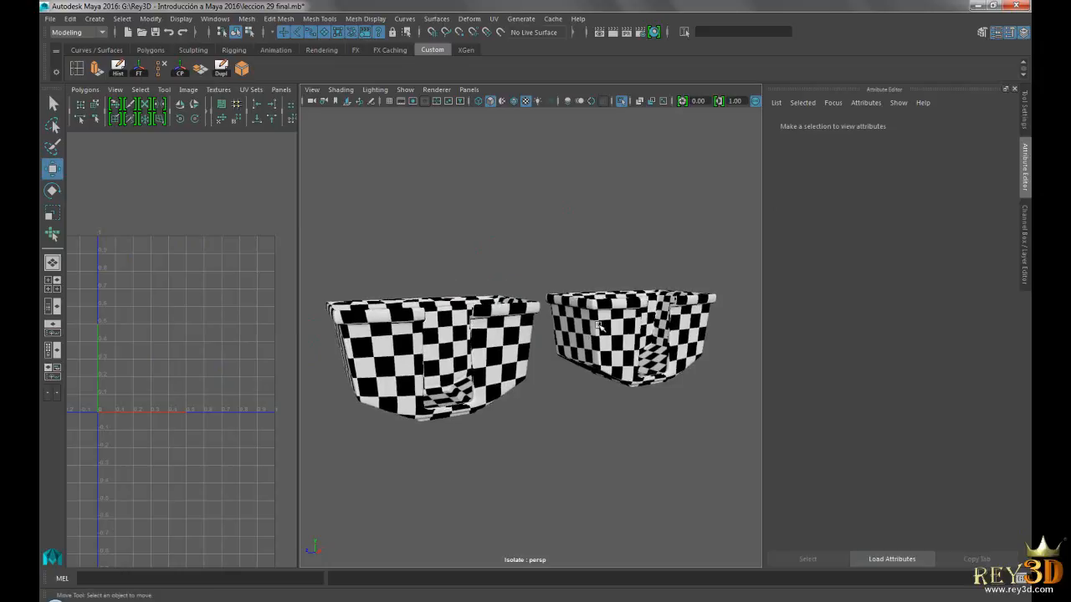
left_click(593, 335)
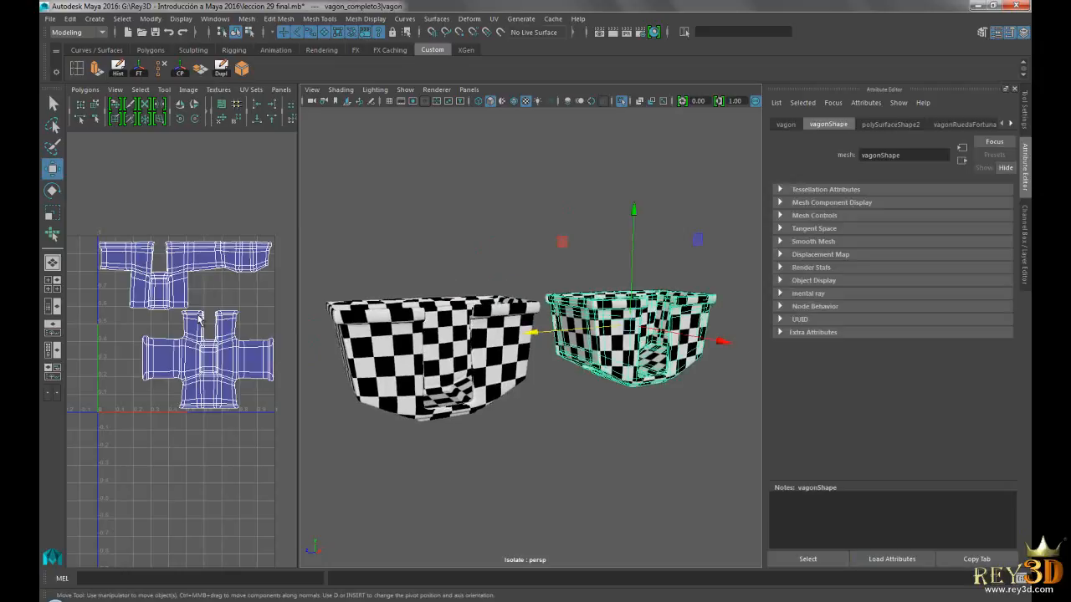
right_click_drag(199, 318, 266, 370, "alt")
middle_click_drag(266, 371, 125, 352, "alt")
middle_click_drag(203, 428, 283, 407, "alt")
right_click_drag(246, 403, 144, 383, "alt")
middle_click_drag(167, 293, 215, 329, "alt")
right_click_drag(266, 336, 223, 329, "alt")
Step: Apply an automatic UV projection to the copied car body and return it to object mode
left_click(432, 318)
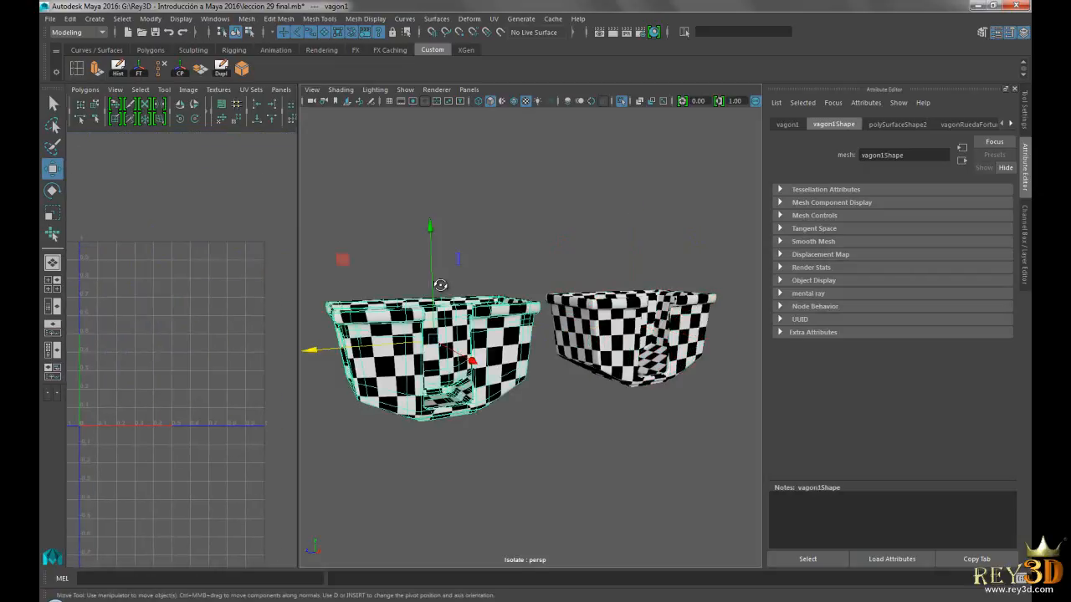
left_click(495, 19)
left_click(526, 97)
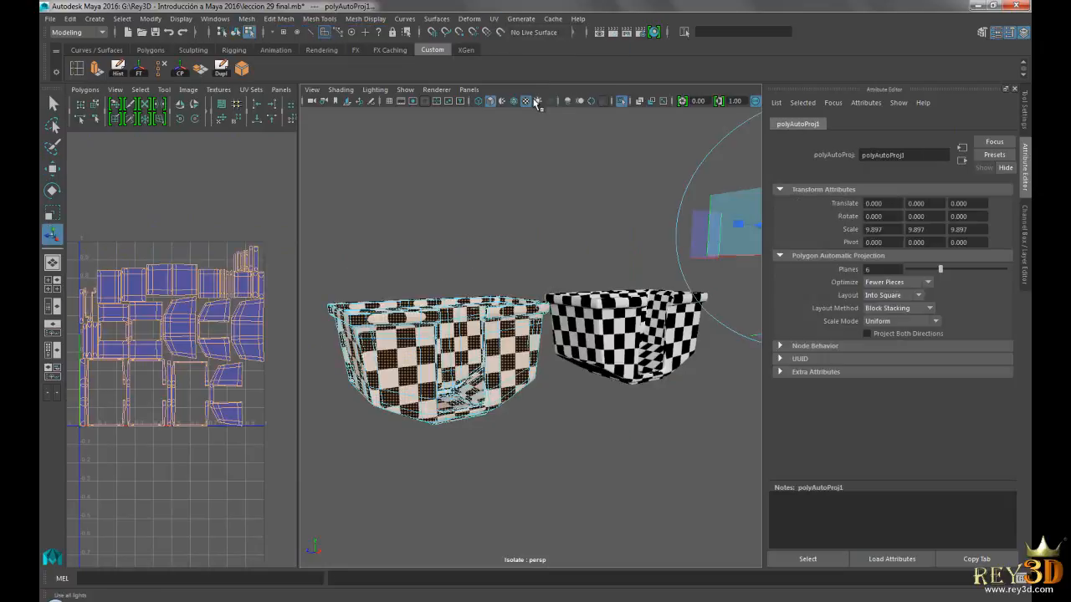
right_click_drag(428, 315, 474, 249)
left_click(490, 218)
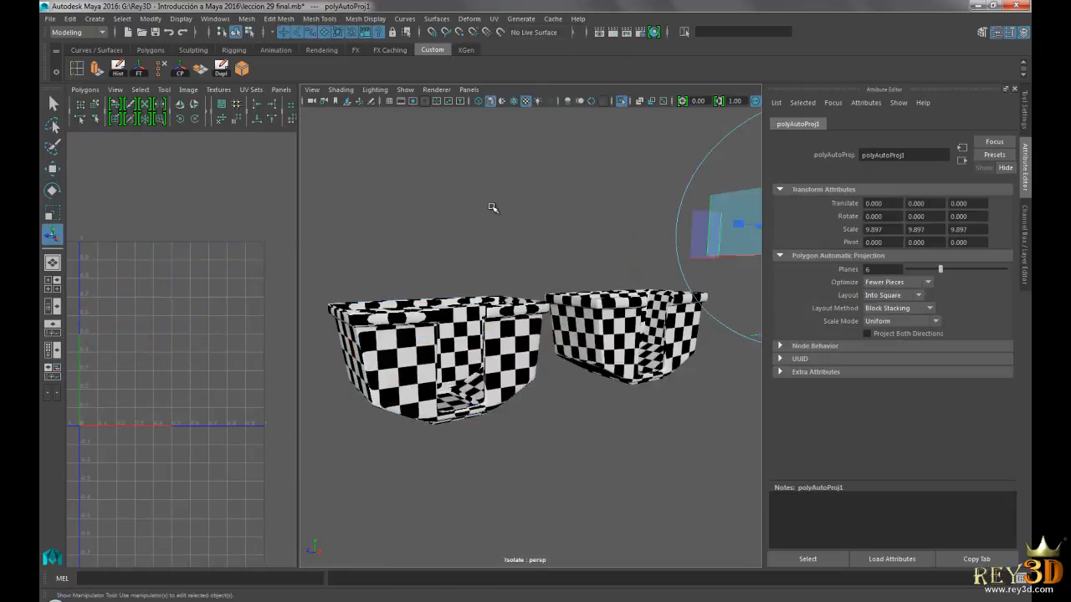
Step: Compare the original's UV layout and checker pattern with those of the automatically mapped copy
left_click_drag(584, 310, 573, 299, "alt")
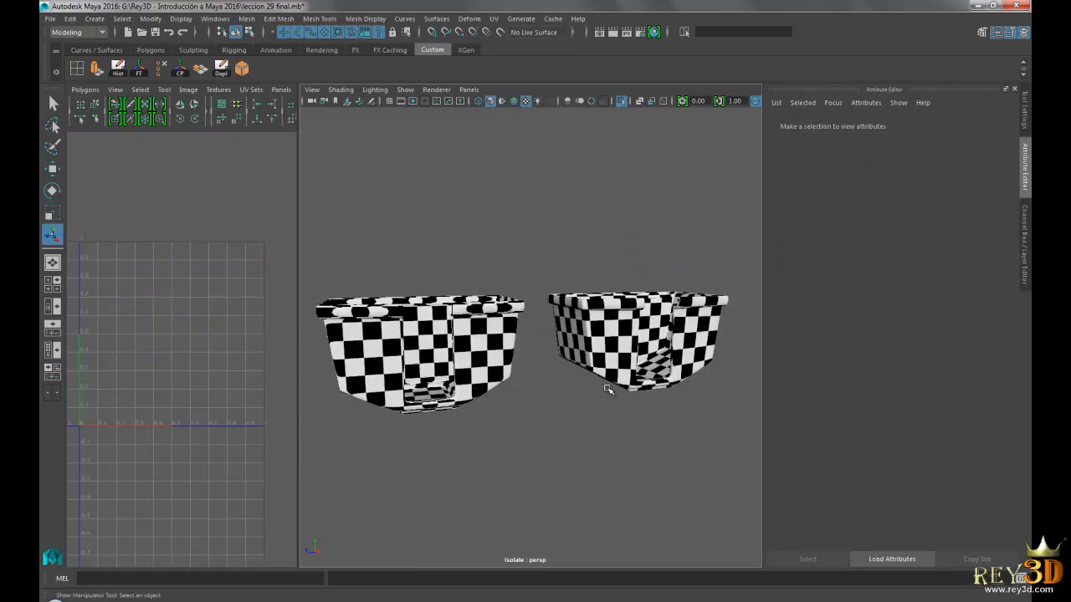
left_click(624, 322)
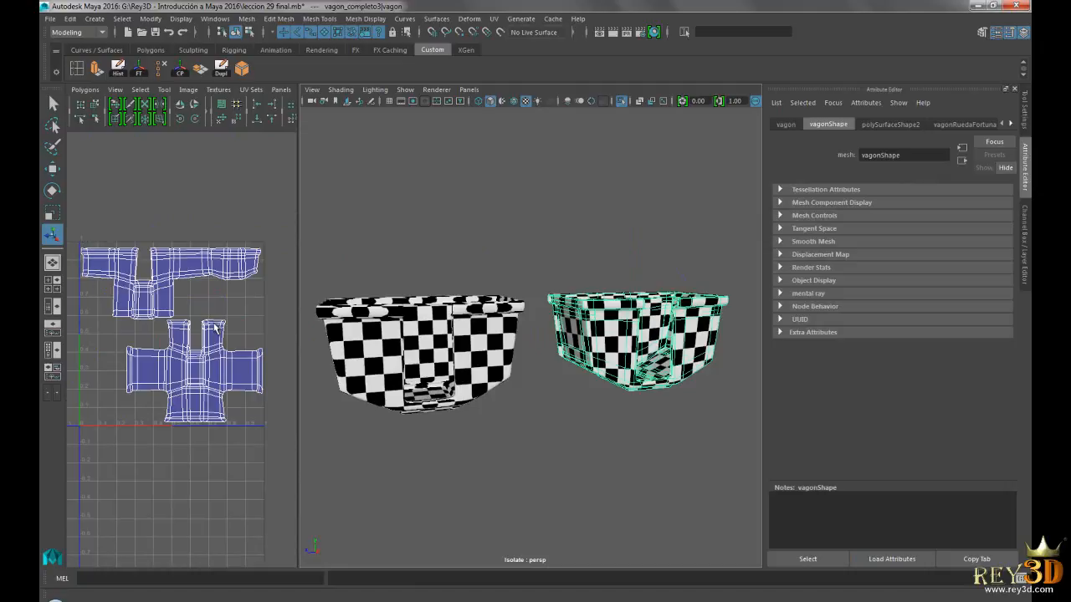
left_click(381, 328)
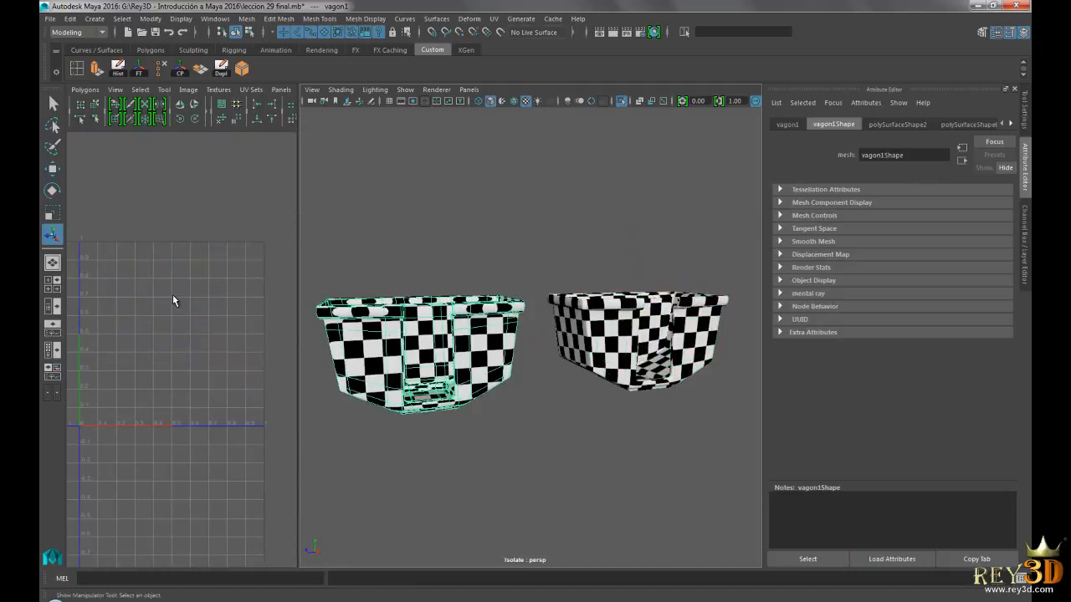
left_click_drag(412, 257, 423, 256, "alt")
scroll(467, 227, "down", 3)
left_click(486, 205)
Step: Select the automatically mapped copy and turn off UV shading in the UV editor
left_click(449, 337)
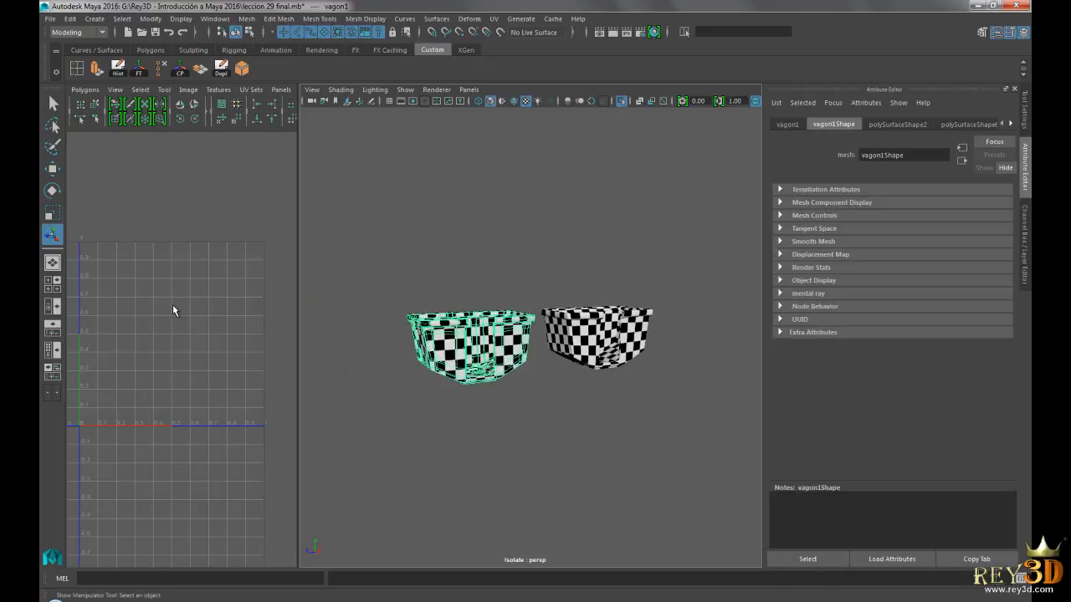
left_click(190, 90)
left_click(207, 146)
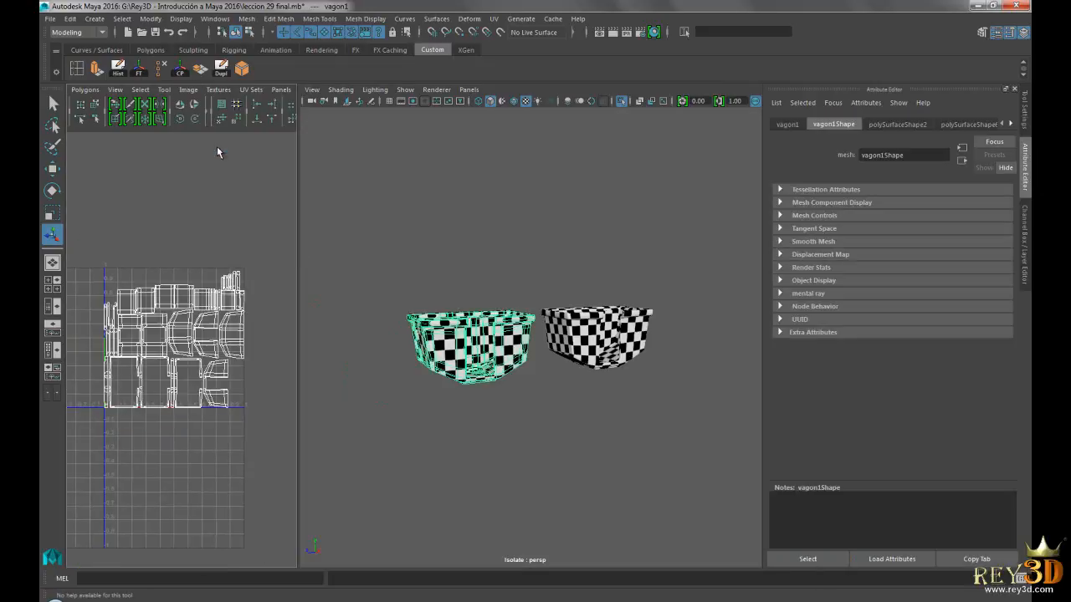
Step: Compare the unshaded UV layouts of the automatically mapped copy and the original car body
left_click(433, 248)
left_click(440, 337)
scroll(475, 311, "up", 2)
left_click(623, 329)
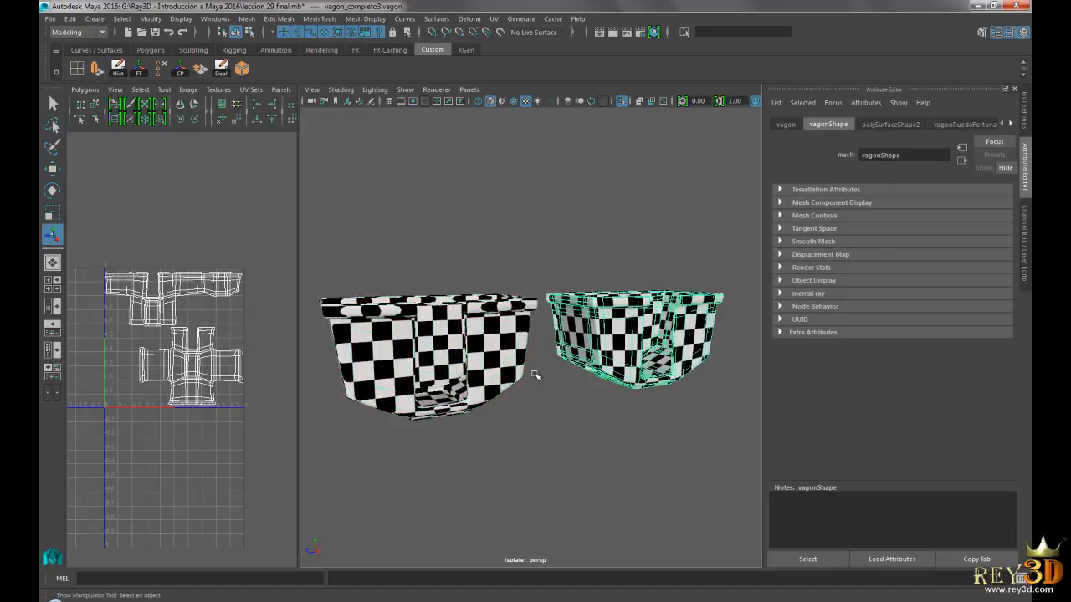
left_click(486, 345)
middle_click_drag(199, 314, 245, 317, "alt")
right_click_drag(245, 317, 194, 351, "alt")
middle_click_drag(158, 350, 133, 356, "alt")
left_click(538, 234)
left_click(613, 303)
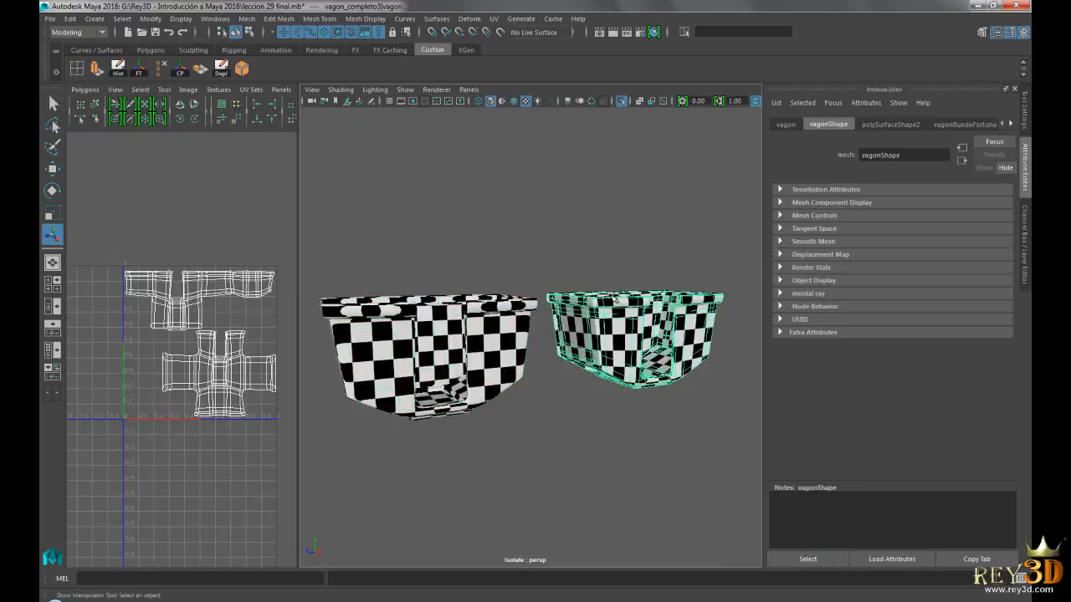
Step: Select the automatically mapped copy and turn UV shading back on in the UV editor
left_click(500, 327)
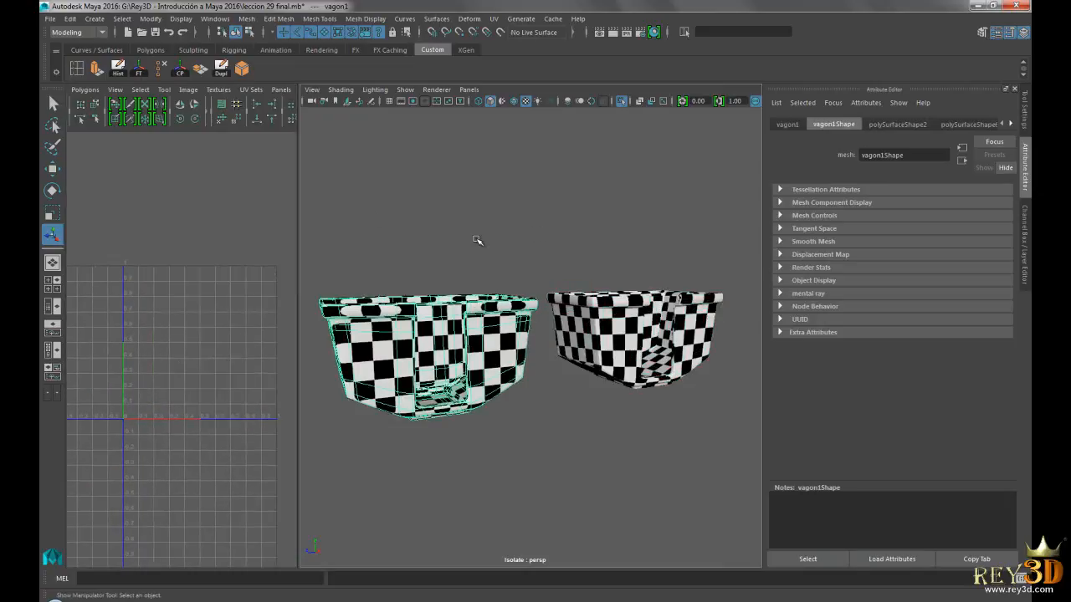
left_click(218, 89)
left_click(188, 89)
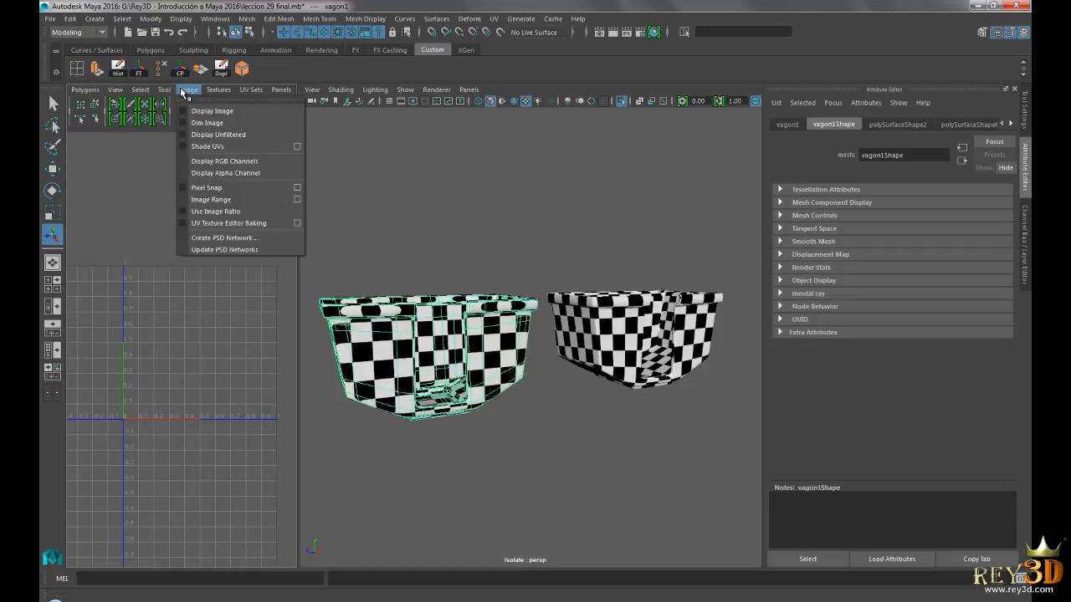
left_click(205, 146)
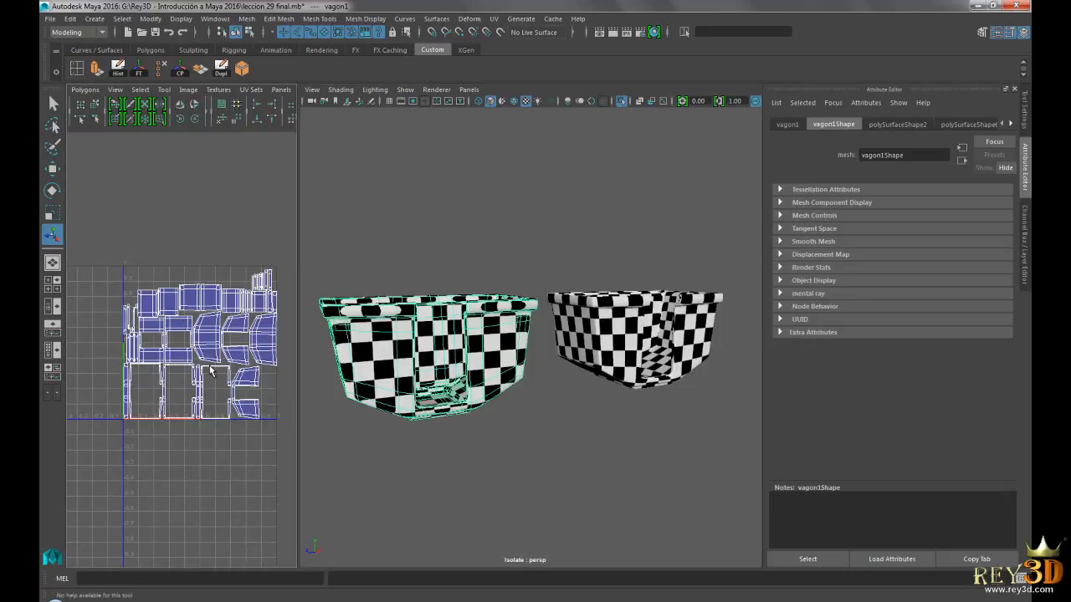
Step: Maximize the perspective view and compare the checker pattern around the door openings and rims of both car bodies
left_click(631, 223)
left_click_drag(604, 325, 521, 329, "alt")
middle_click_drag(521, 329, 557, 330, "alt")
key("space")
right_click_drag(626, 358, 442, 349, "alt")
left_click_drag(442, 350, 449, 353, "alt")
right_click_drag(425, 343, 485, 351, "alt")
middle_click_drag(485, 352, 475, 342, "alt")
left_click_drag(468, 339, 458, 339, "alt")
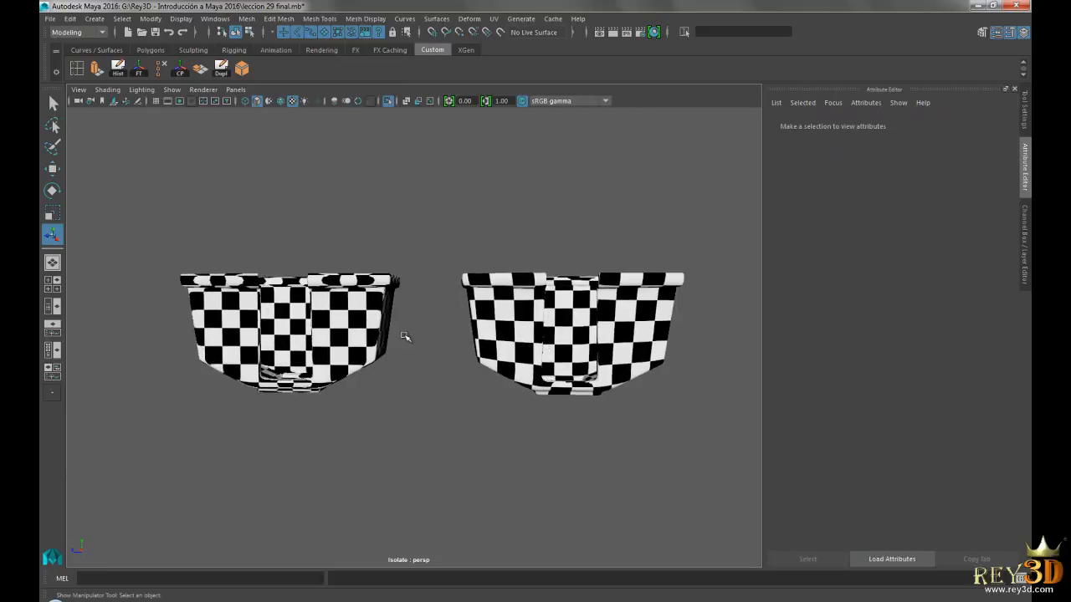
left_click_drag(404, 324, 407, 323, "alt")
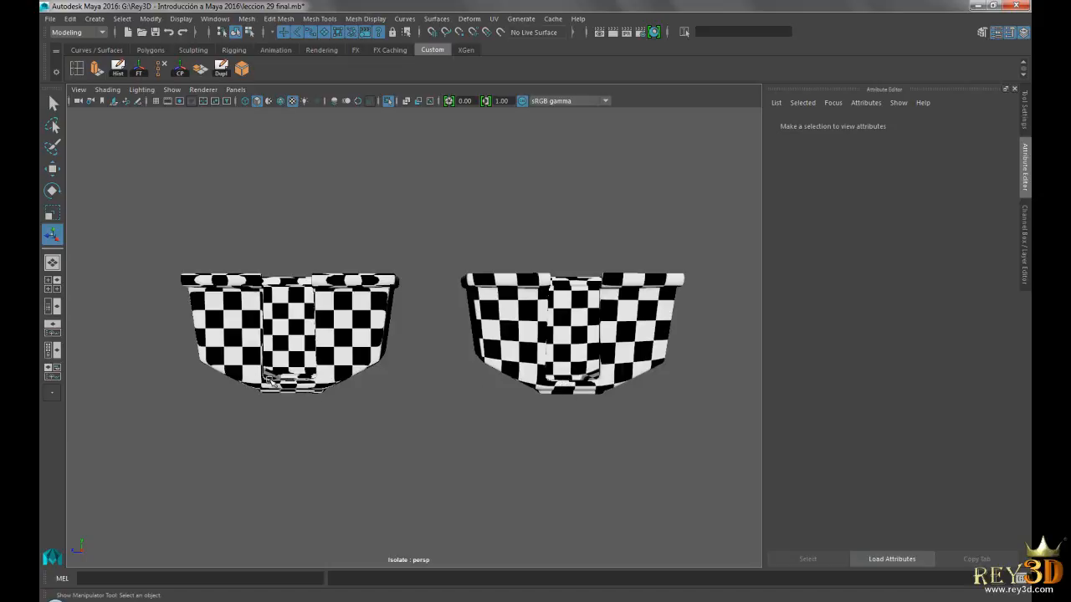
Step: Move the automatically mapped copy along the X axis, farther away from the original car body
left_click_drag(605, 359, 490, 391, "alt")
left_click(462, 357)
key("w")
left_click_drag(255, 297, 384, 296)
left_click_drag(532, 385, 510, 373, "alt")
left_click(604, 379)
Step: Compare the checker pattern on the end walls, long sides, undersides and interiors of both car bodies
left_click_drag(605, 380, 531, 368, "alt")
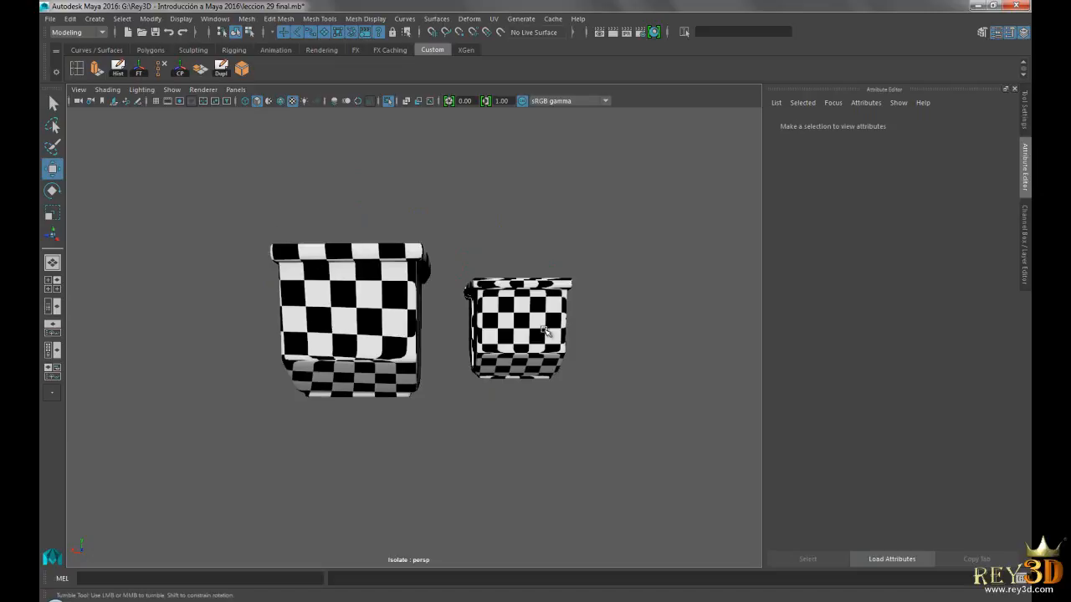
scroll(558, 333, "up", 1)
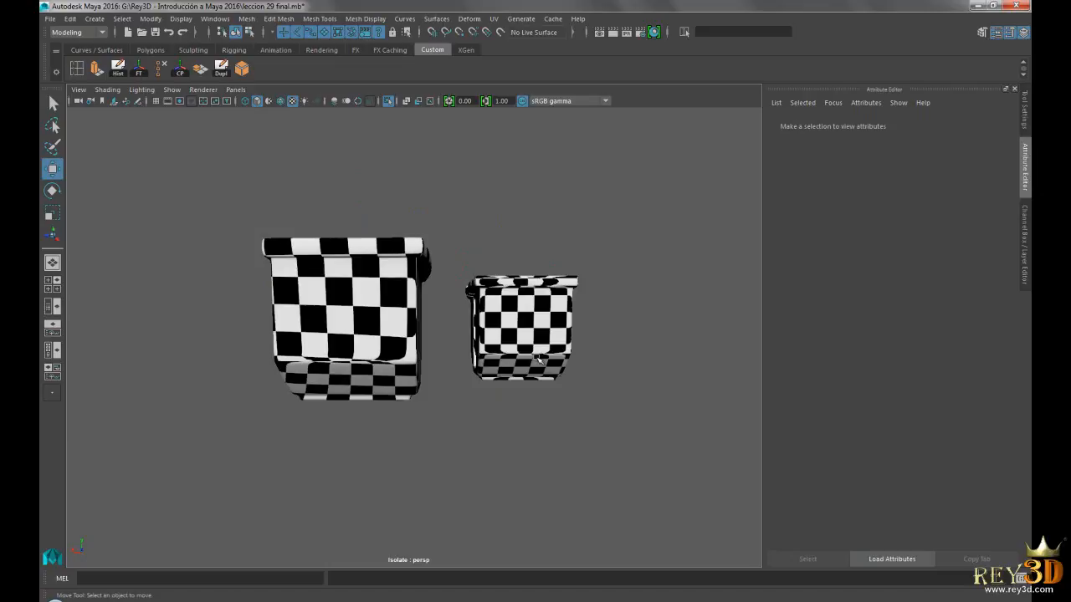
left_click_drag(591, 342, 467, 348, "alt")
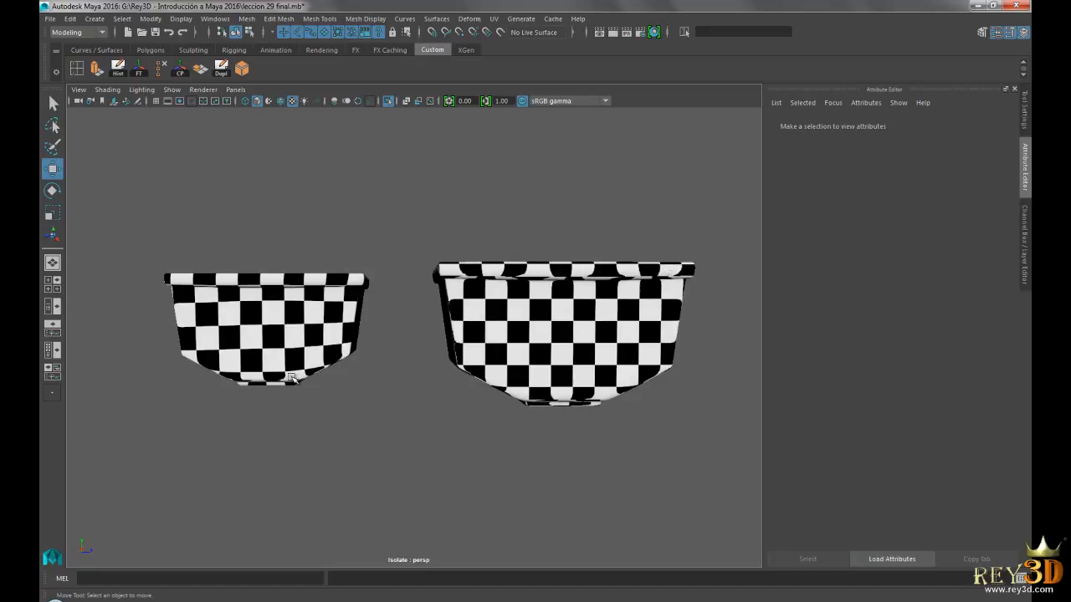
left_click_drag(613, 346, 465, 331, "alt")
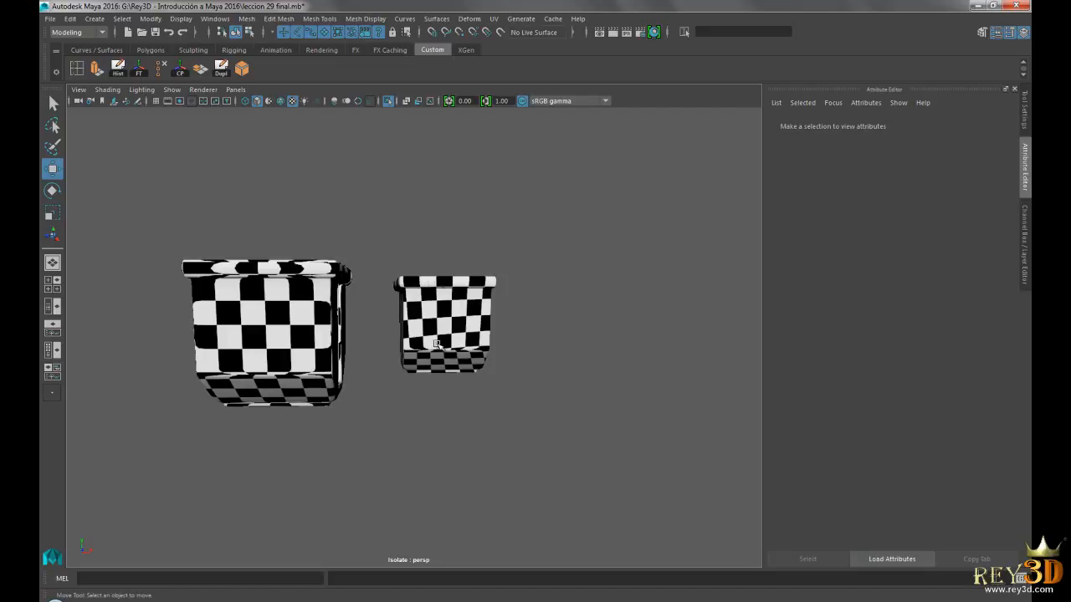
left_click_drag(481, 355, 558, 310, "alt")
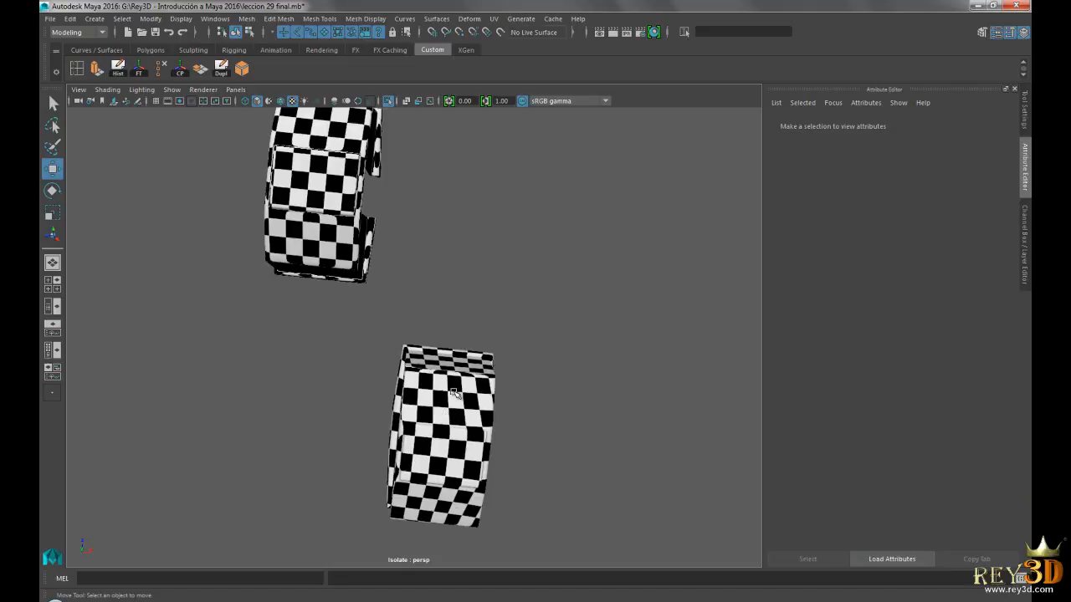
left_click_drag(459, 410, 488, 304, "alt")
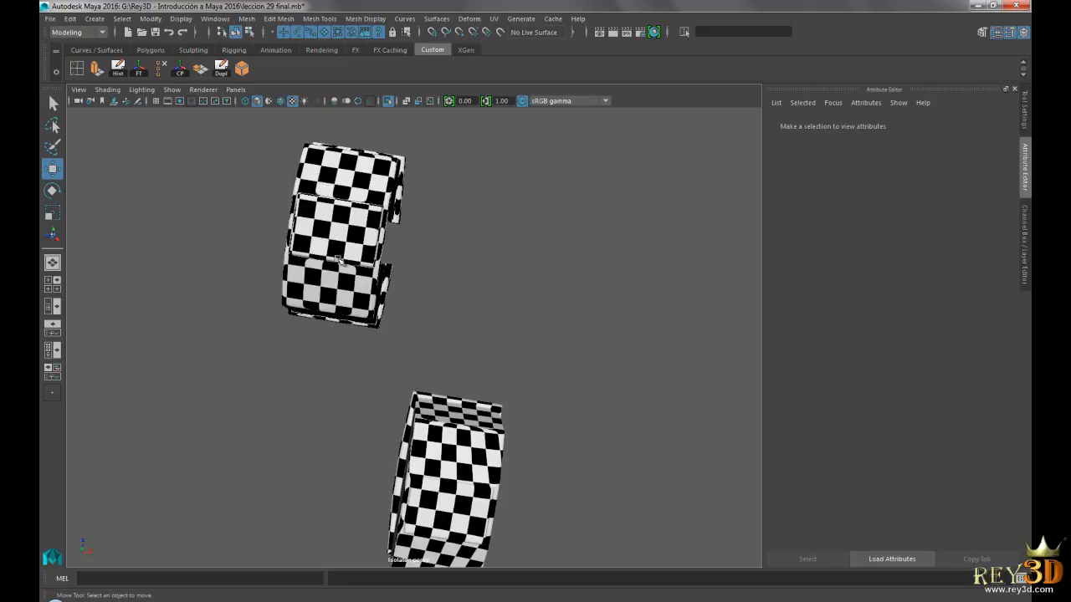
left_click_drag(538, 221, 505, 358, "alt")
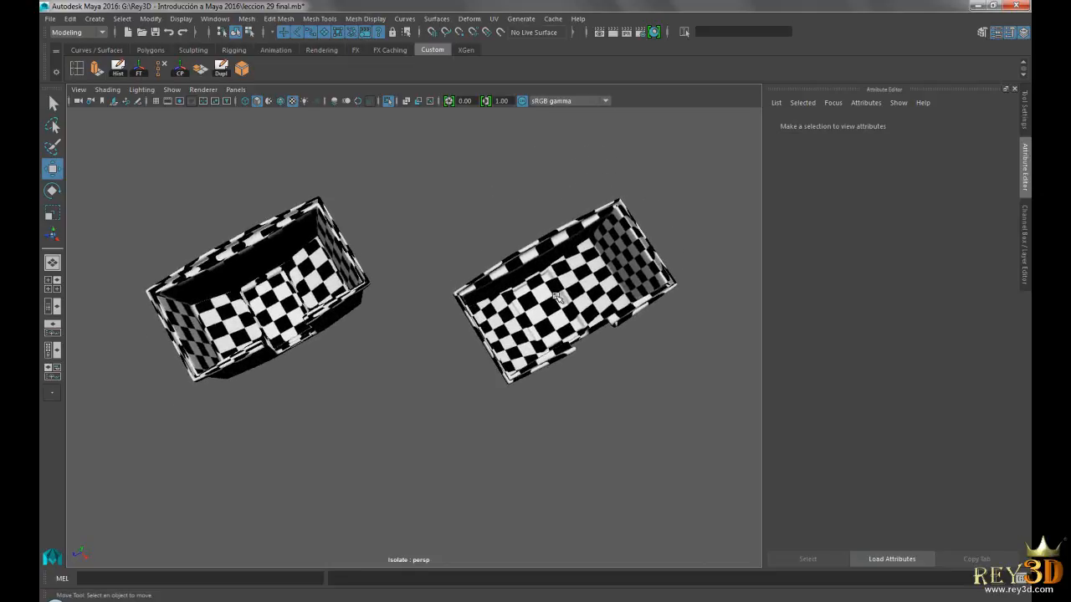
left_click_drag(319, 298, 303, 314, "alt")
left_click_drag(587, 384, 256, 278, "alt")
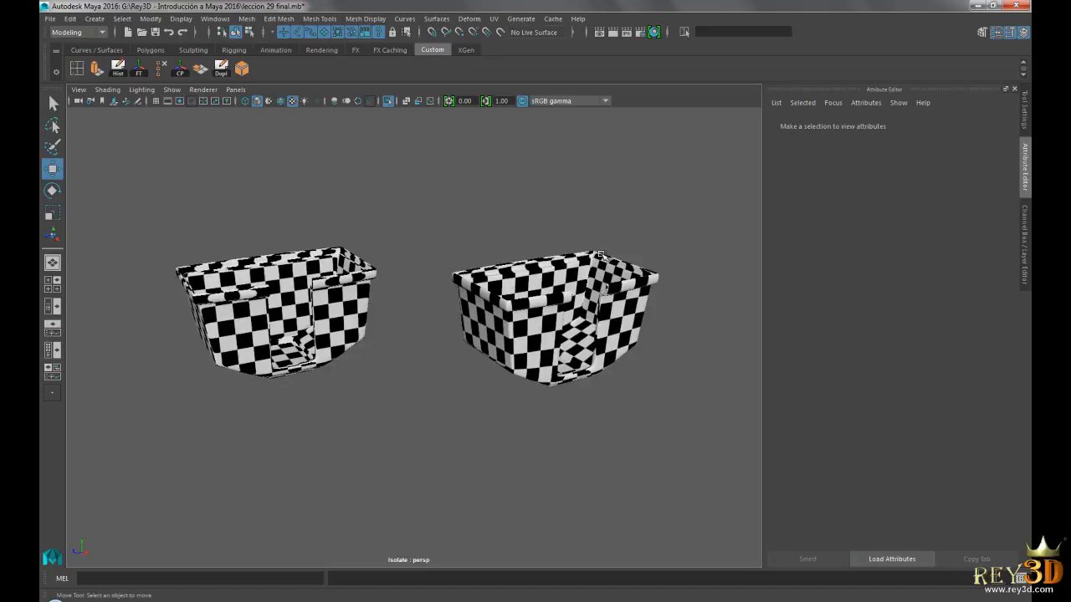
left_click_drag(609, 352, 510, 337, "alt")
Step: Select the mapped copy, show its transform channels and undo its recent moves
left_click(373, 333)
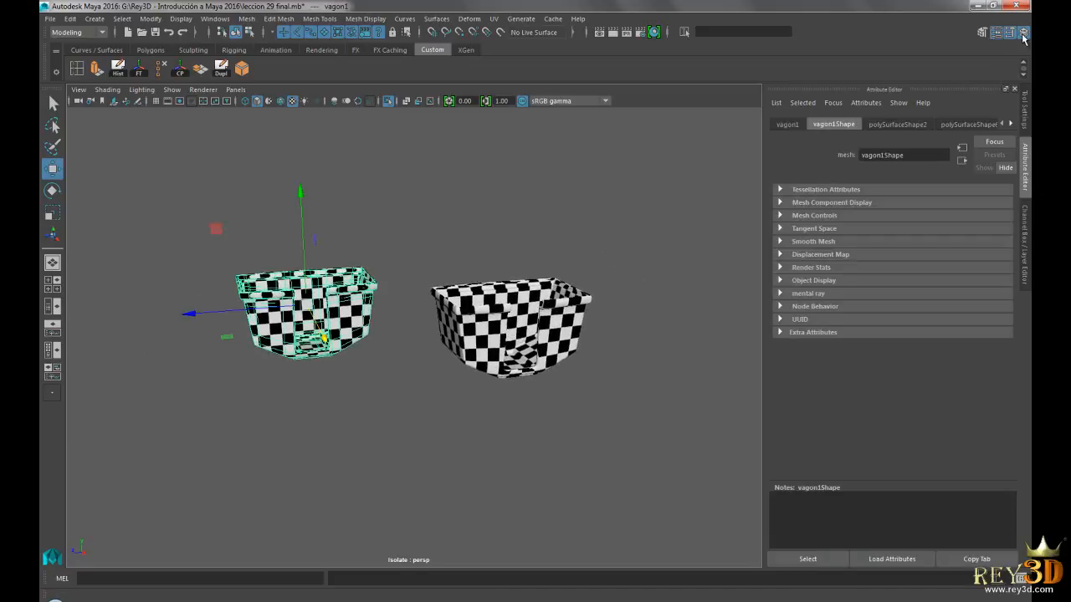
left_click(1025, 245)
key("ctrl+z")
key("ctrl+z")
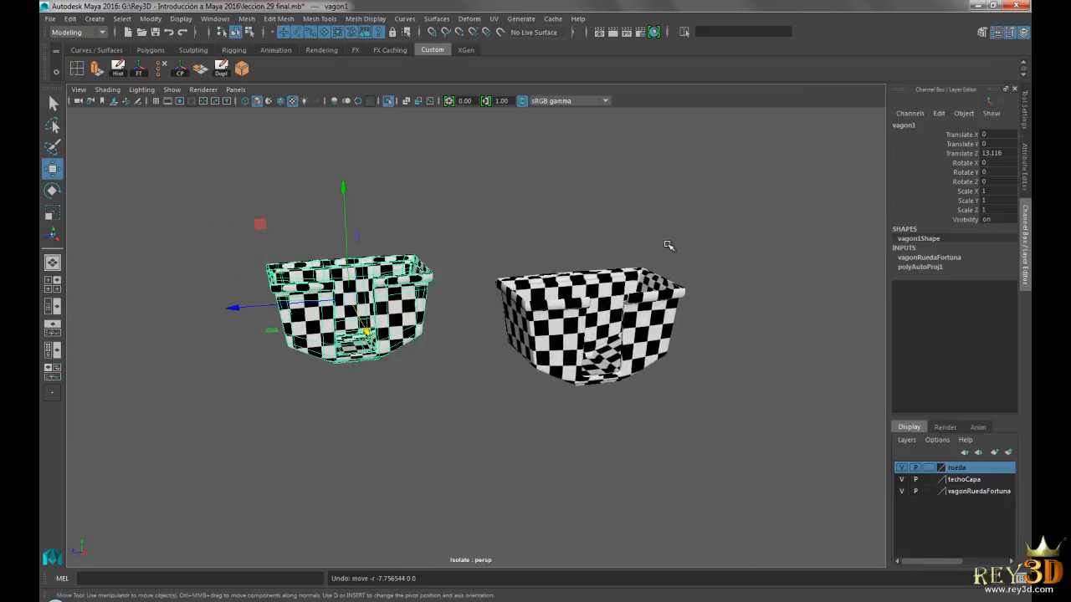
key("ctrl+z")
left_click(554, 208)
left_click_drag(562, 266, 618, 269, "alt")
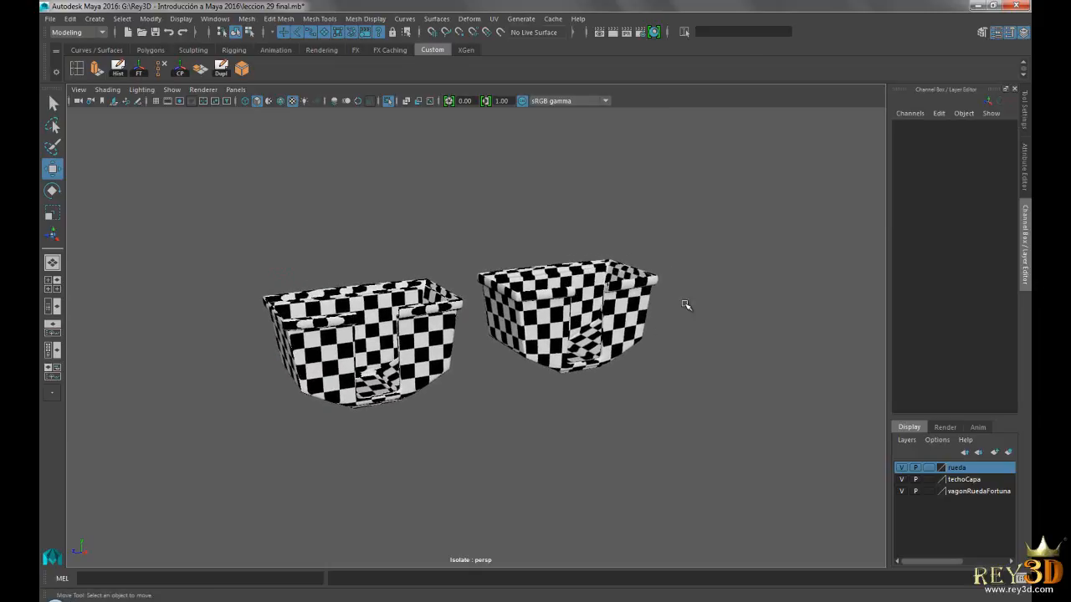
left_click_drag(712, 313, 688, 301, "alt")
Step: Assign a new Lambert material to the original car body and open the material's attributes
left_click(520, 316)
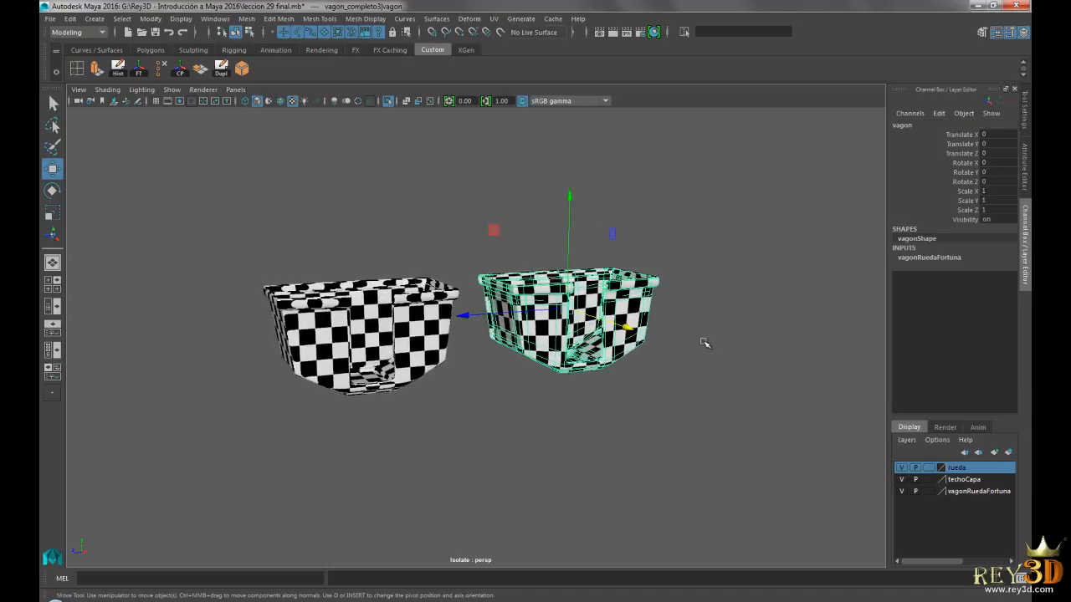
left_click_drag(693, 340, 489, 319, "alt")
right_click_drag(486, 292, 509, 562)
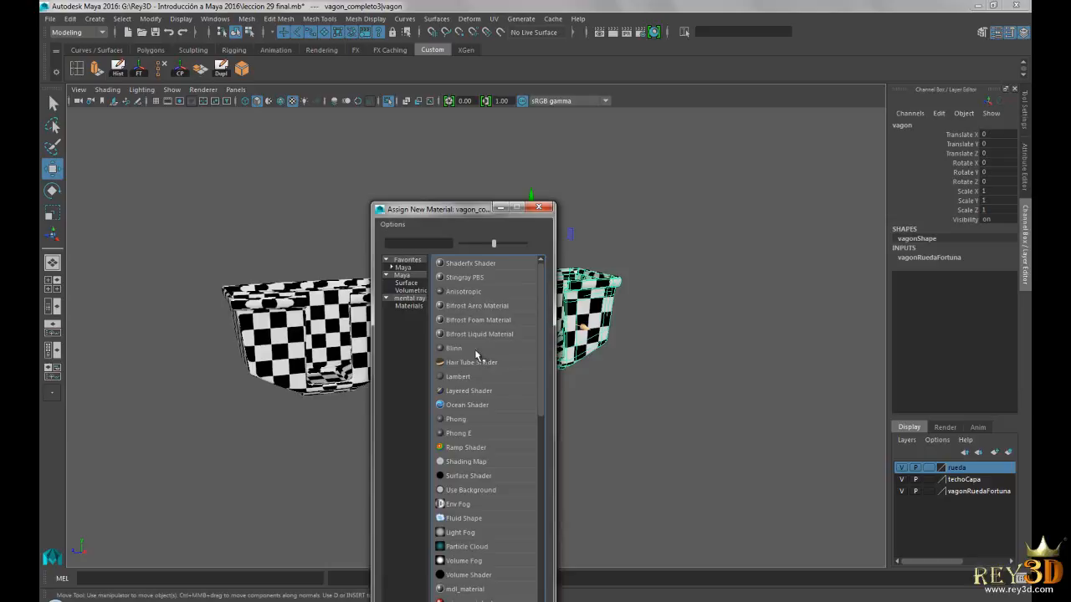
left_click(475, 379)
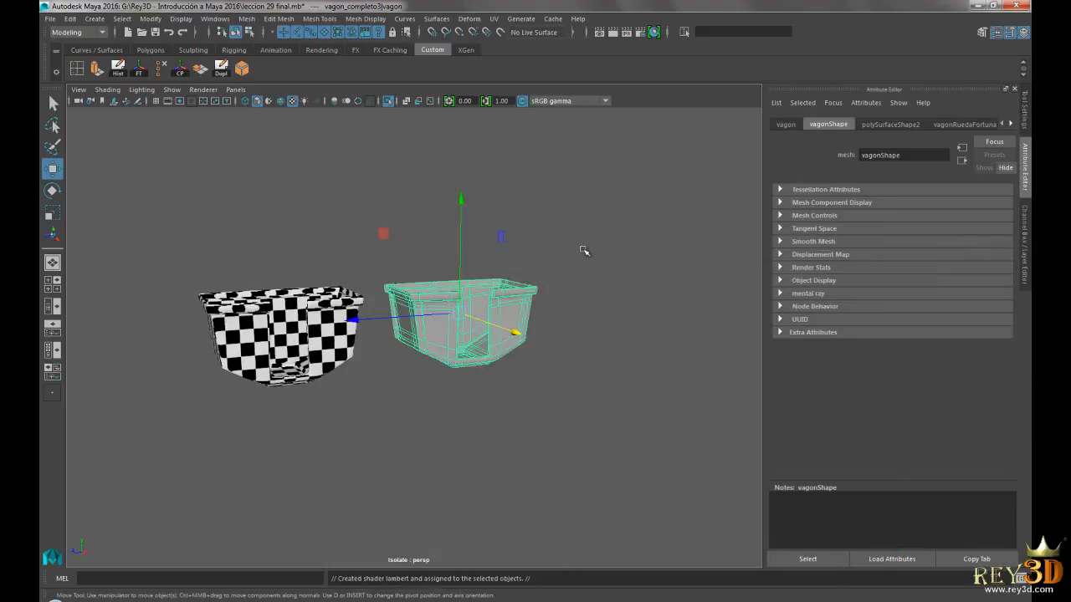
right_click_drag(509, 306, 506, 542)
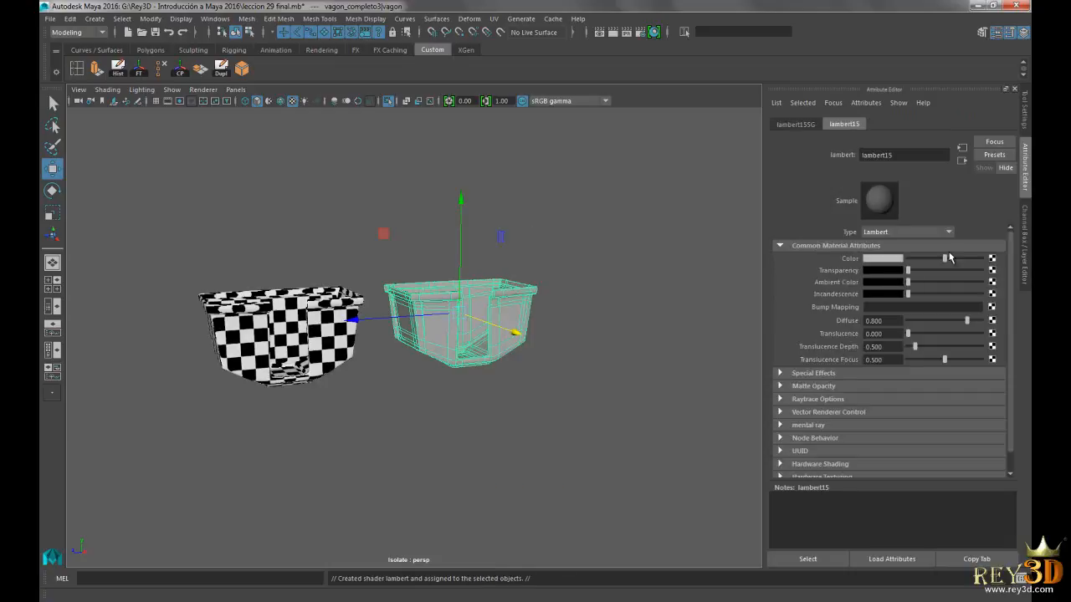
Step: Connect a File texture to the Lambert's Color and load the image metal amarillo grande.jpg into it
left_click(992, 259)
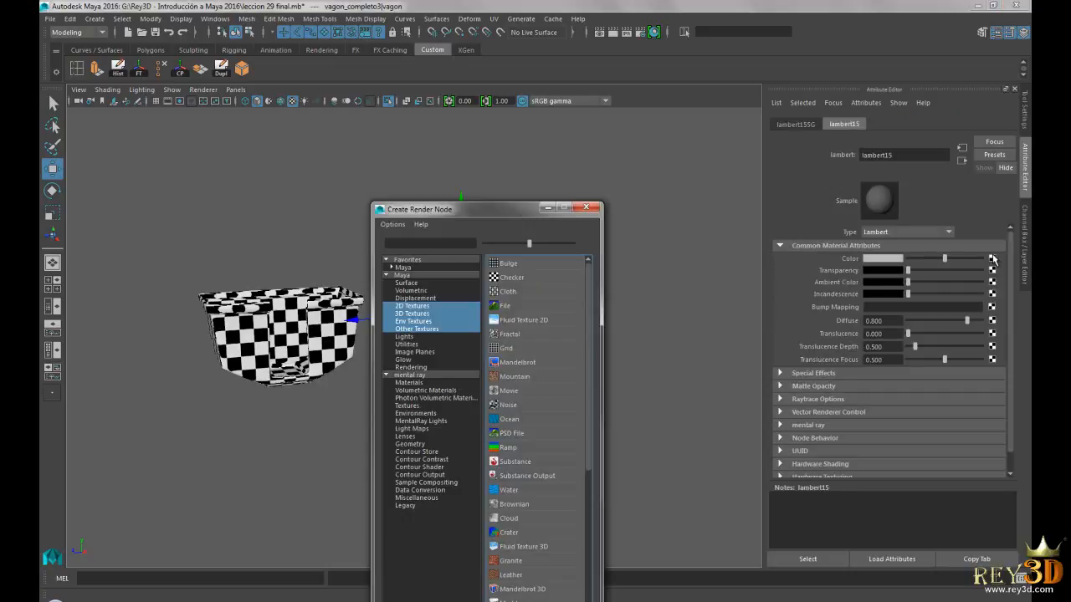
left_click(536, 308)
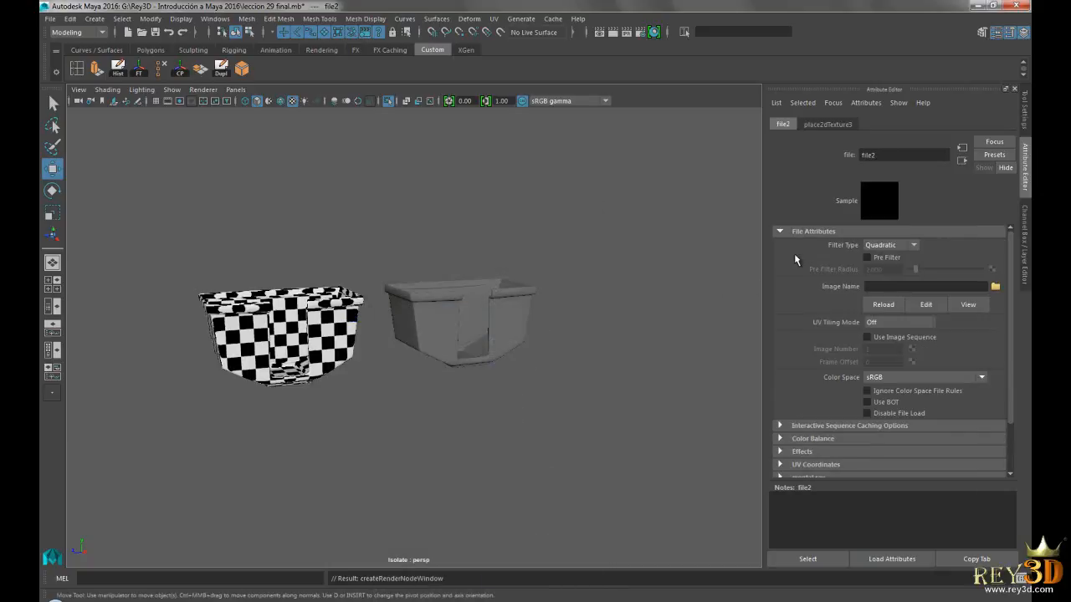
left_click(994, 287)
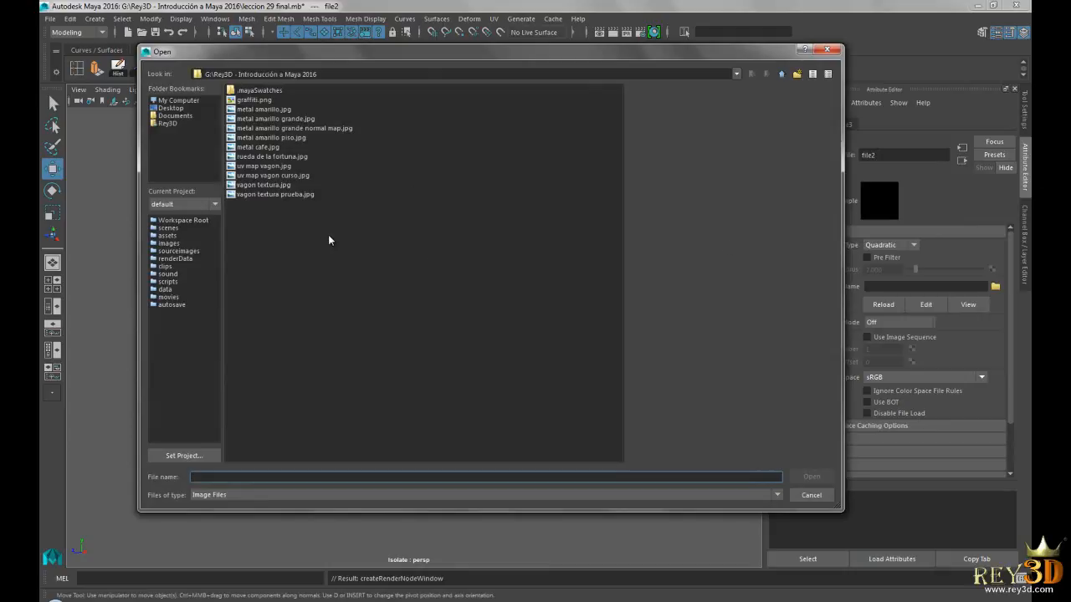
left_click(281, 110)
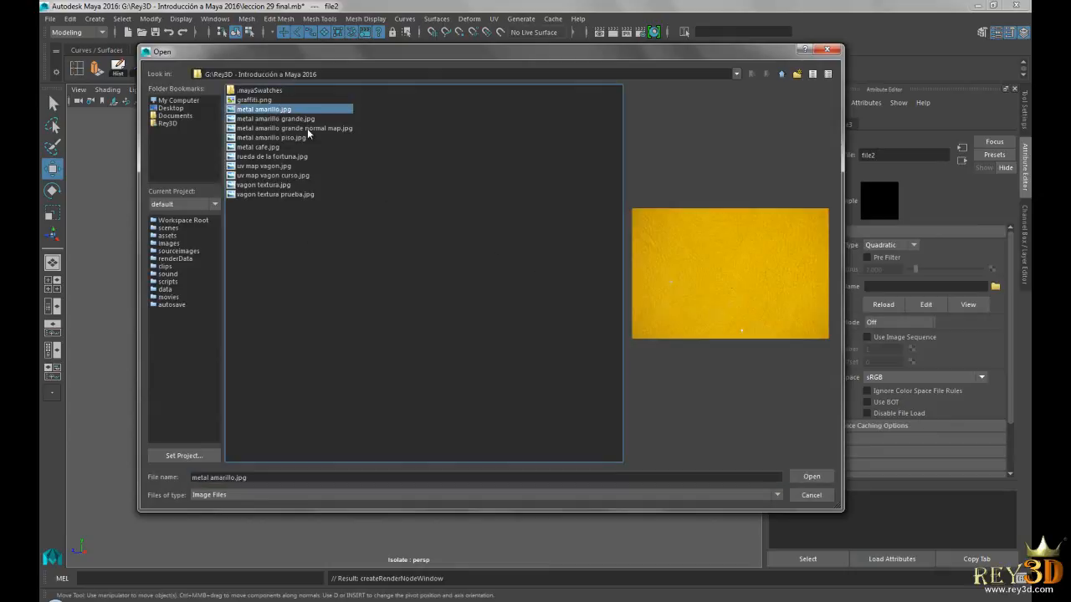
left_click(294, 119)
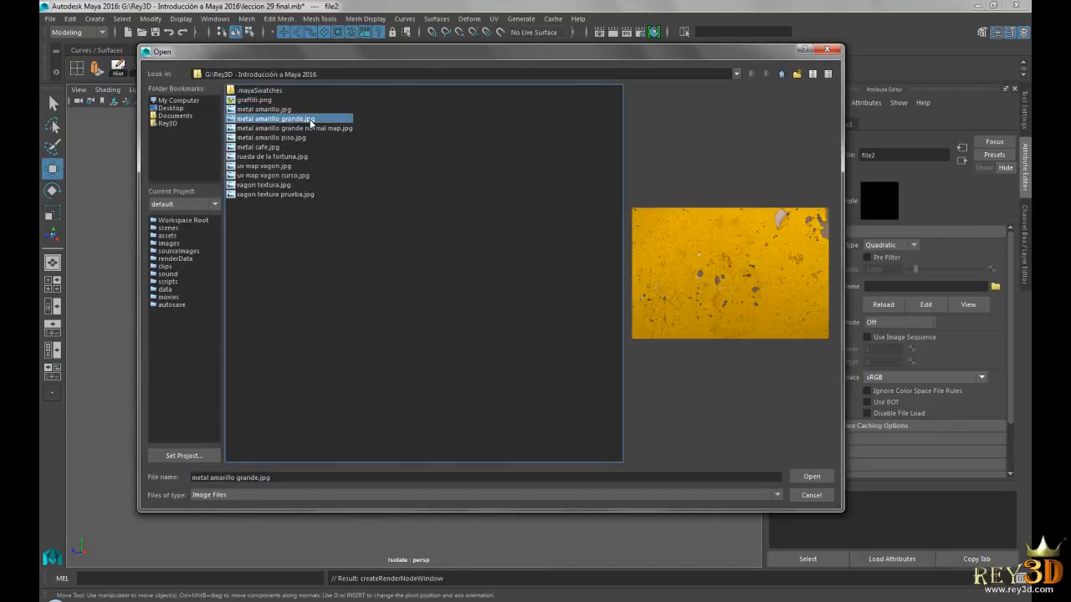
left_click(266, 110)
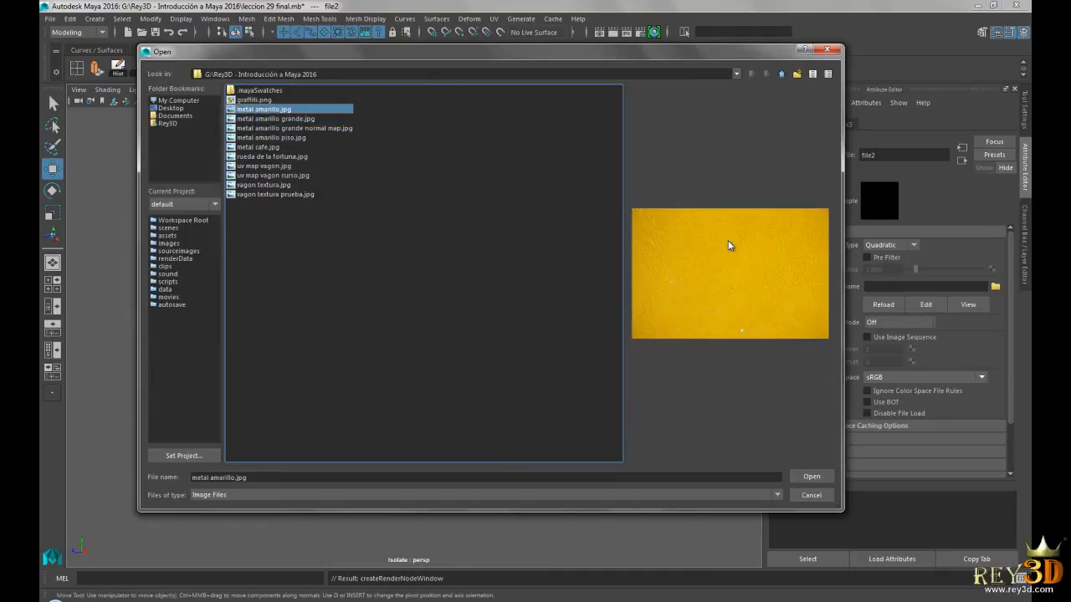
left_click(289, 119)
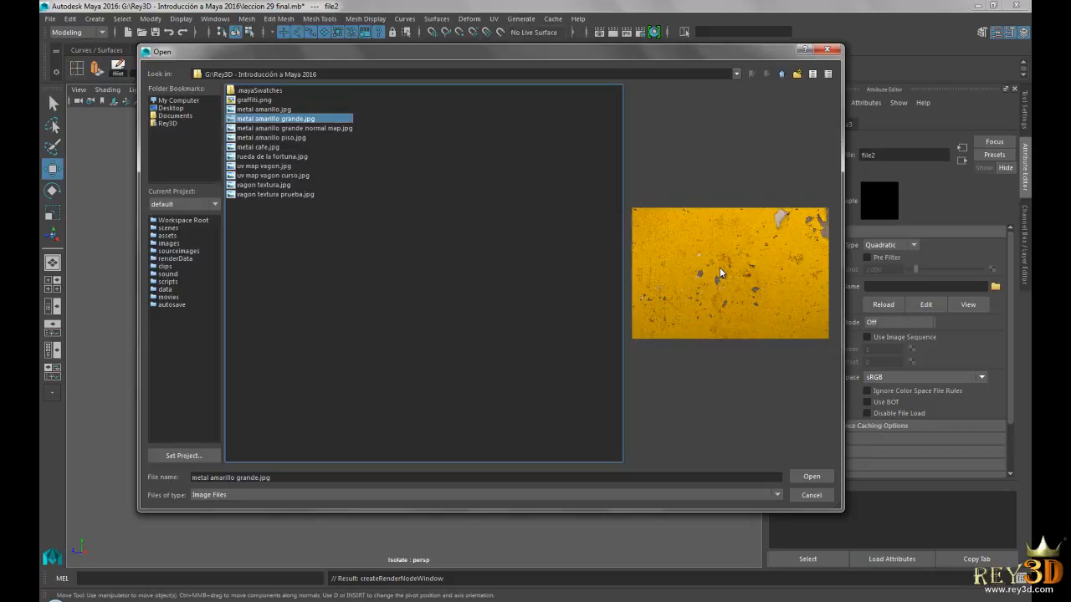
left_click(810, 477)
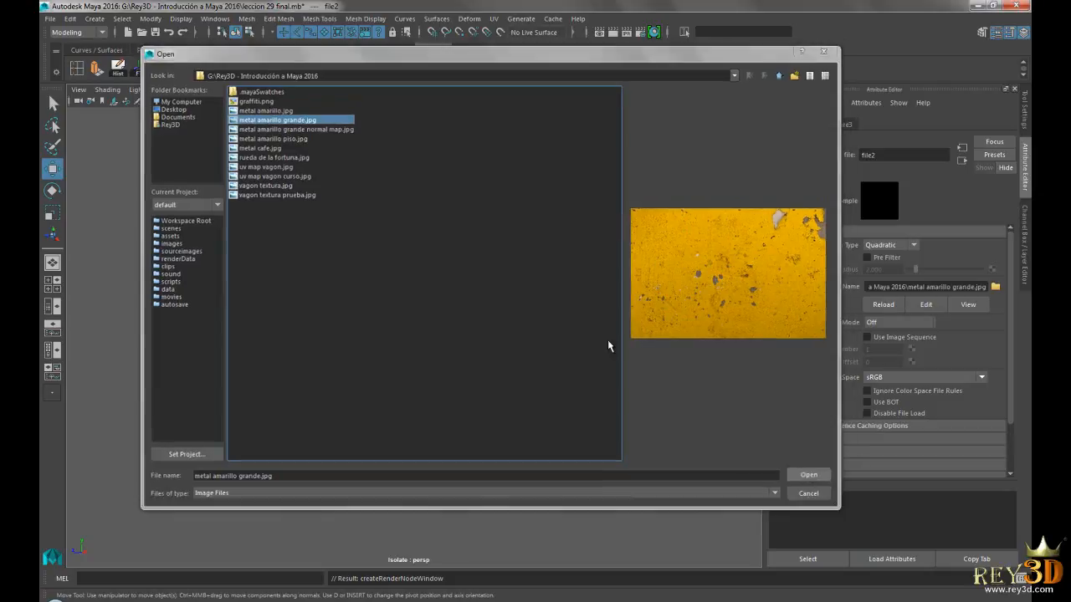
Step: Rename the original car body's textured Lambert material as metal_amarillo
left_click_drag(411, 313, 244, 283, "alt")
left_click_drag(366, 298, 460, 259, "alt")
left_click_drag(449, 295, 264, 311, "alt")
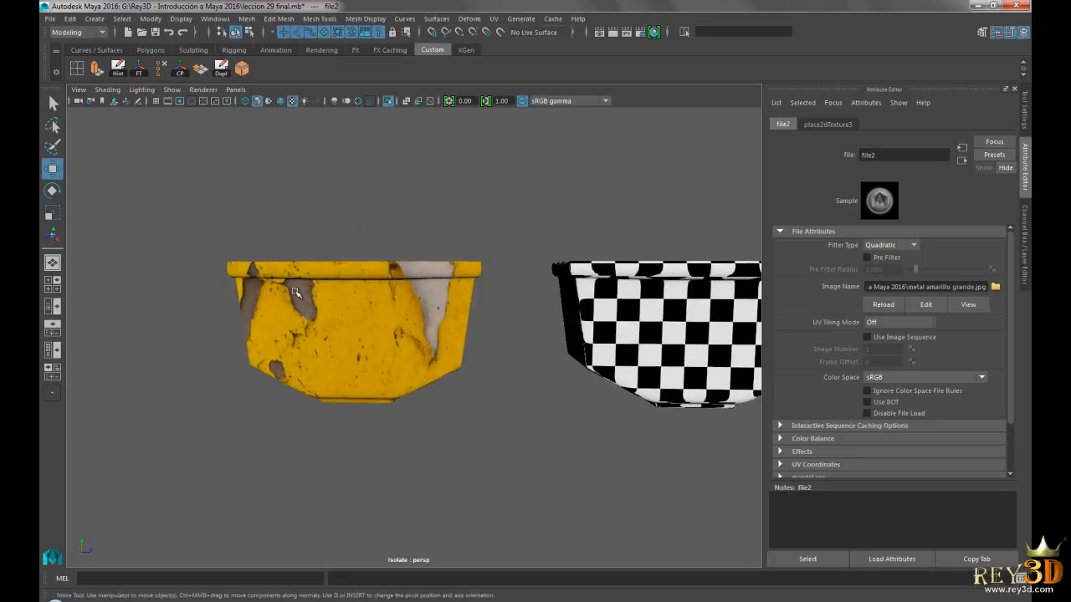
left_click_drag(338, 331, 443, 317, "alt")
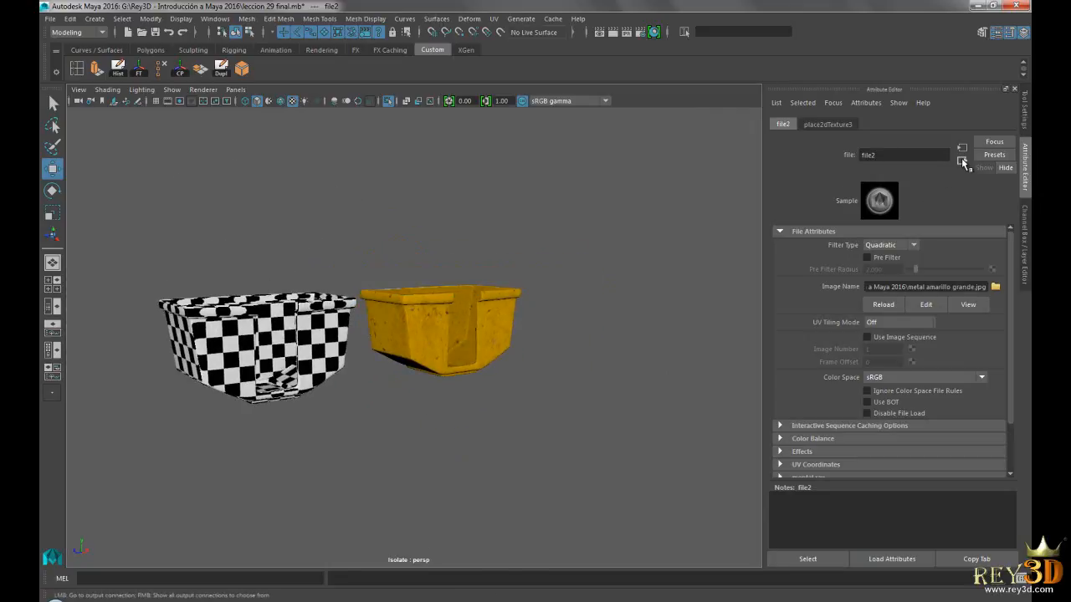
mouse_move(458, 315)
left_mouse_down("alt")
mouse_move(432, 332)
mouse_move(464, 335)
left_mouse_up("alt")
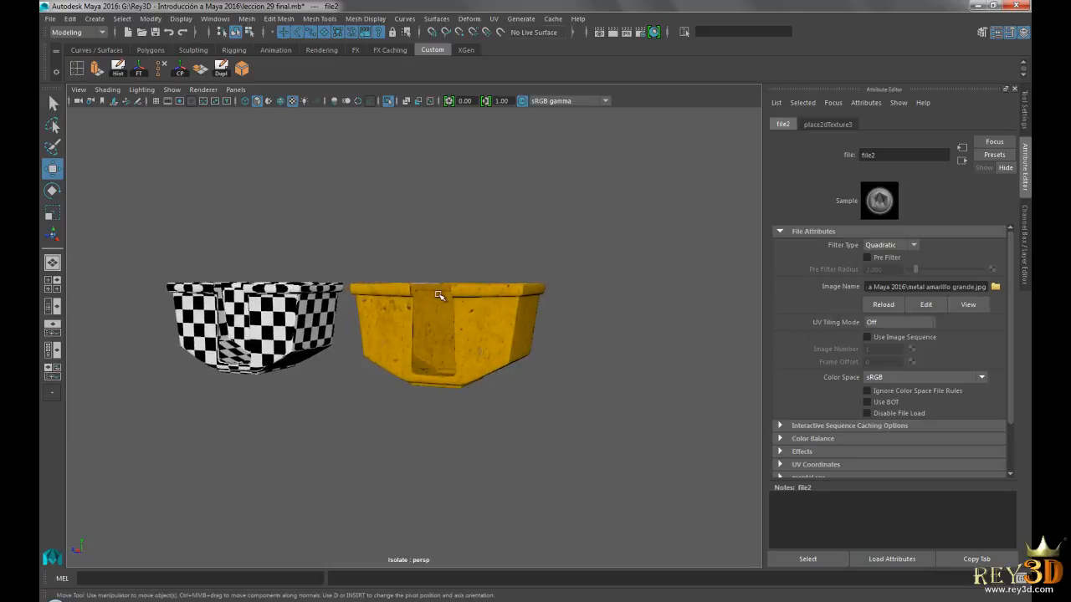
right_click_drag(489, 299, 489, 544)
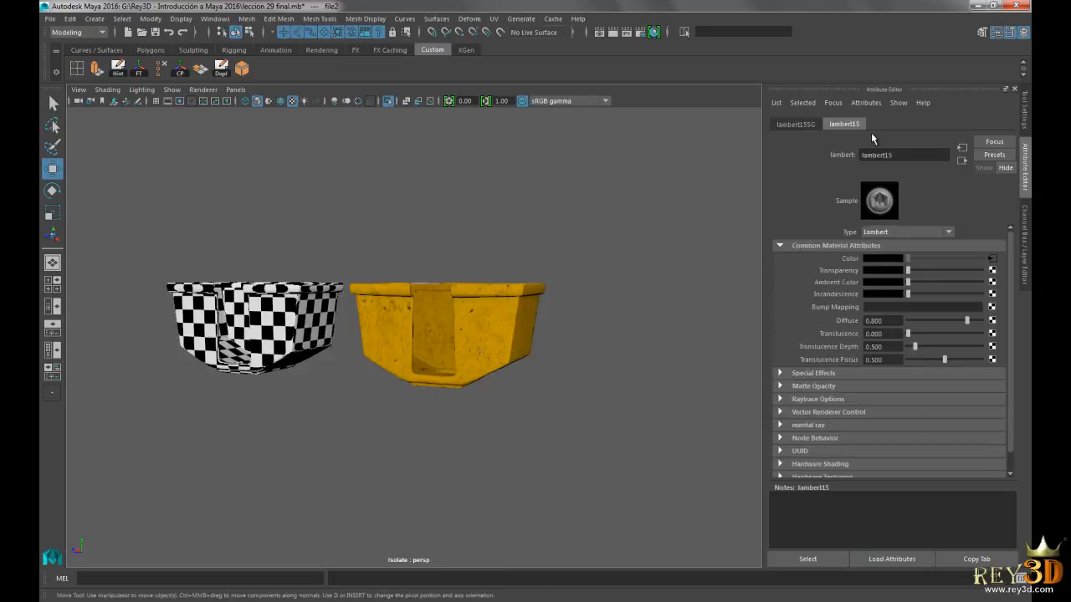
left_click_drag(864, 155, 860, 155)
type("metal amarillo")
key("Return")
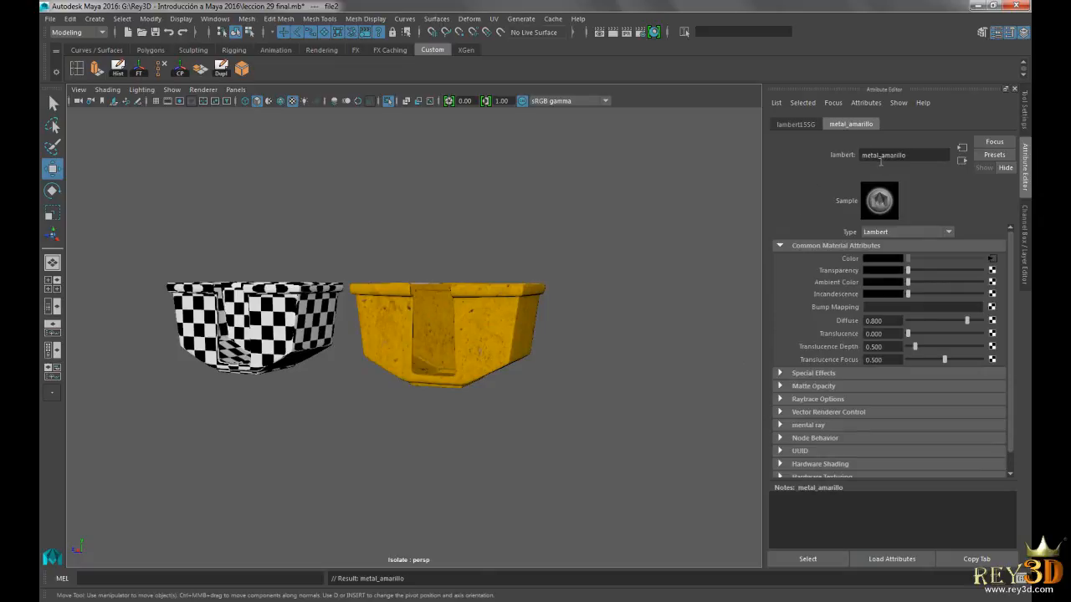
Step: Assign the existing metal_amarillo material to the automatically mapped copy and clear the selection
left_click_drag(519, 331, 477, 357, "alt")
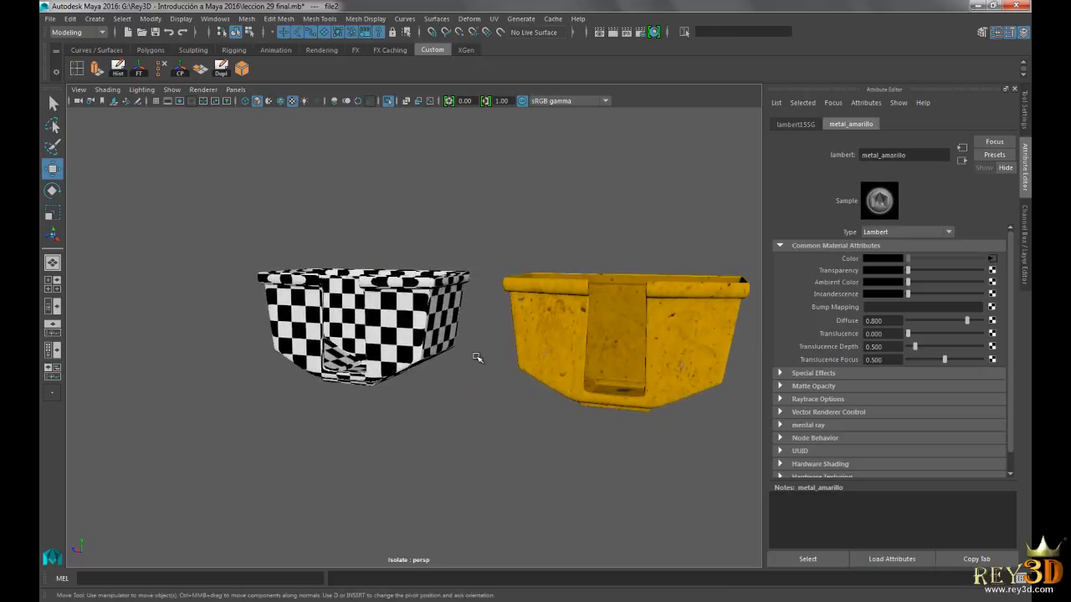
left_click(409, 307)
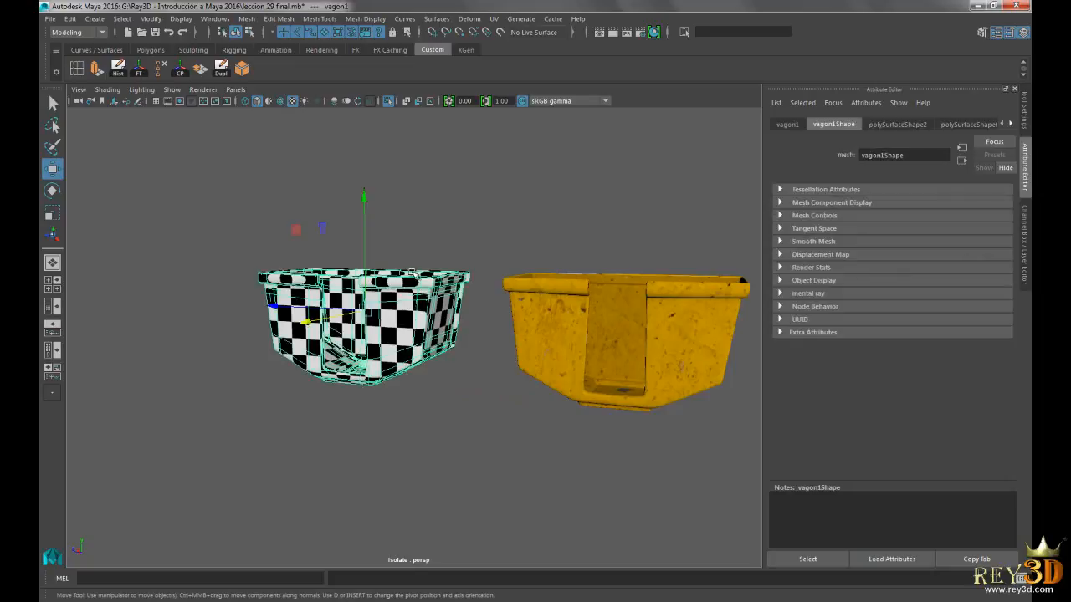
right_click(418, 268)
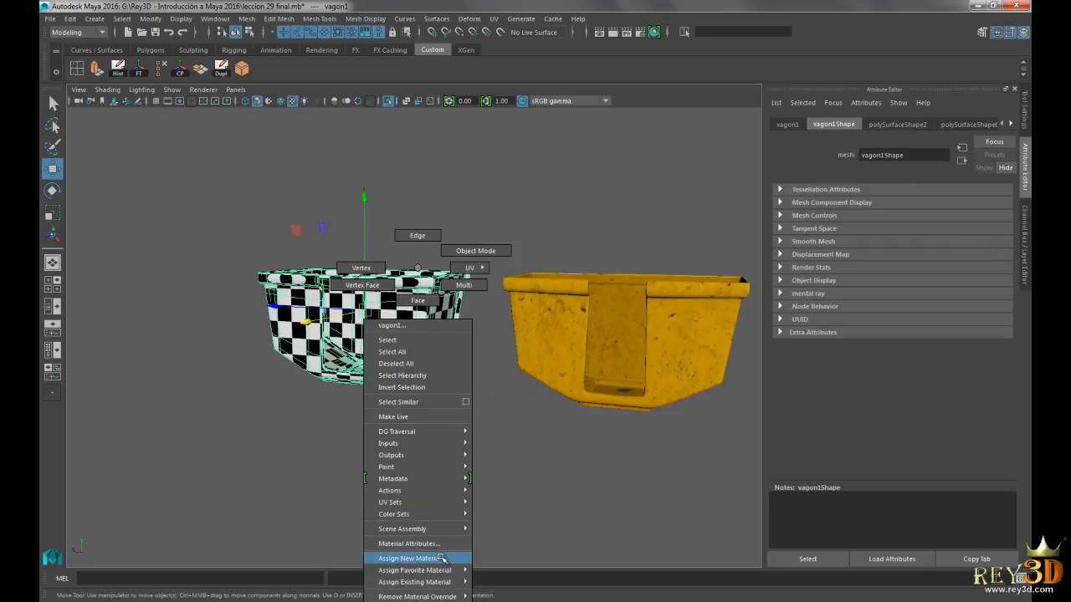
mouse_move(422, 584)
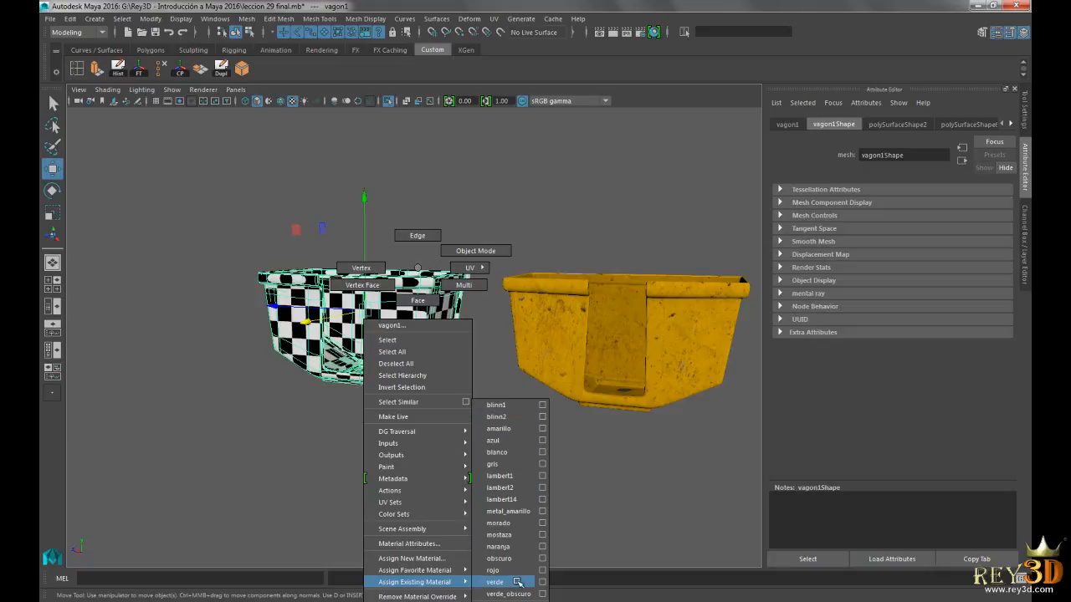
left_click(506, 511)
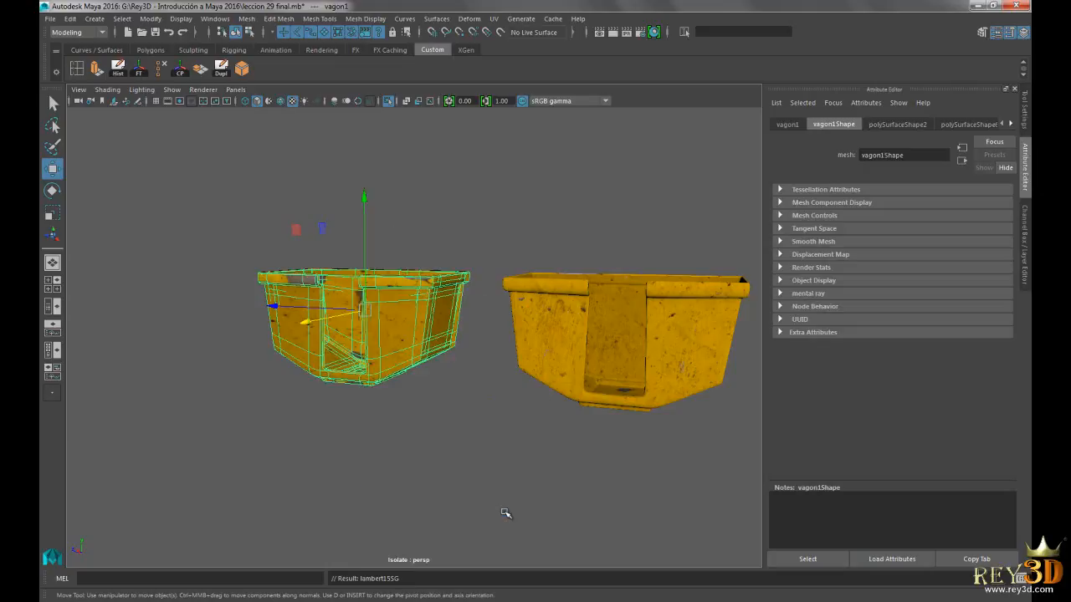
left_click(554, 213)
Step: Compare how the yellow metal texture lies on the walls, doorways and undersides of both car bodies
left_click_drag(501, 319, 540, 323, "alt")
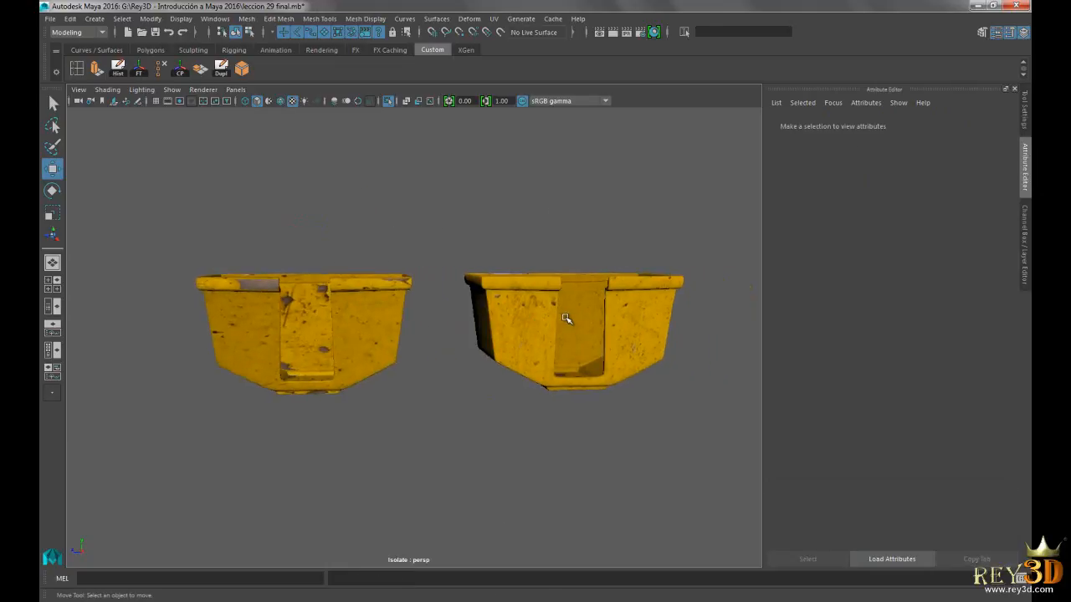
left_click_drag(466, 327, 517, 363, "alt")
middle_click_drag(516, 363, 446, 344, "alt")
left_click_drag(447, 344, 444, 344, "alt")
right_click_drag(444, 343, 515, 359, "alt")
left_click_drag(516, 359, 423, 342, "alt")
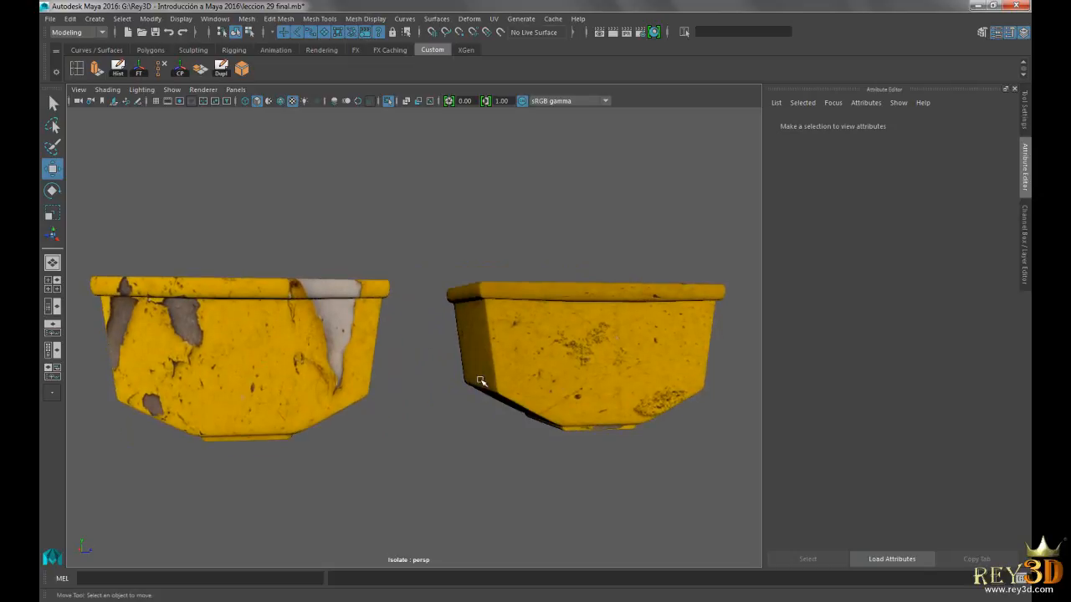
left_click_drag(649, 353, 626, 348, "alt")
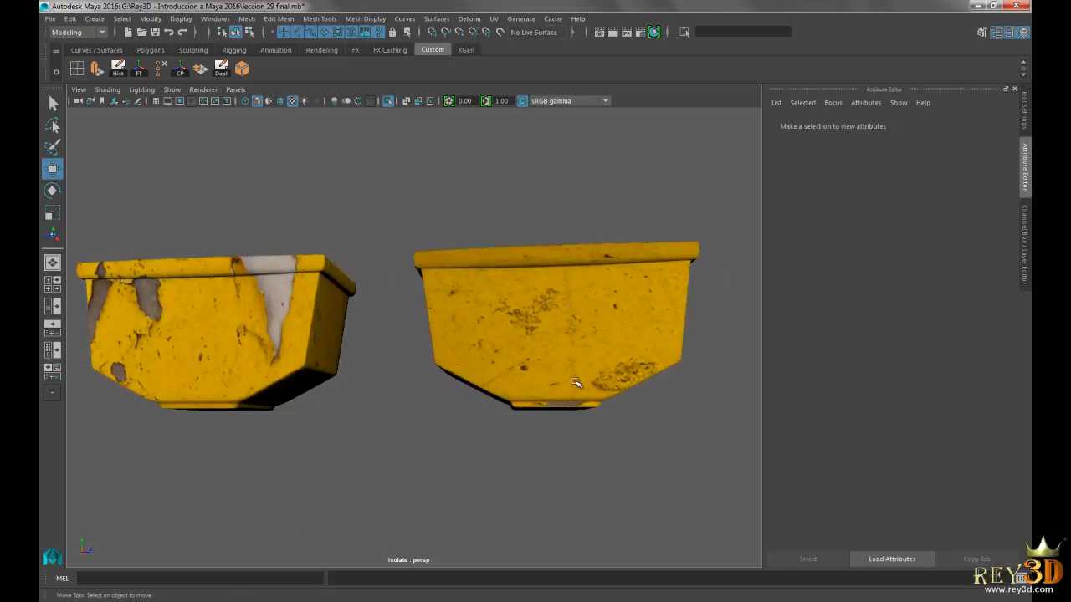
left_click_drag(534, 418, 444, 340, "alt")
left_click_drag(458, 297, 446, 310, "alt")
right_click_drag(519, 308, 497, 309, "alt")
left_click_drag(498, 309, 526, 332, "alt")
Step: Set the Repeat UV of metal_amarillo's color texture to 4 in both U and V
right_click_drag(481, 311, 504, 543)
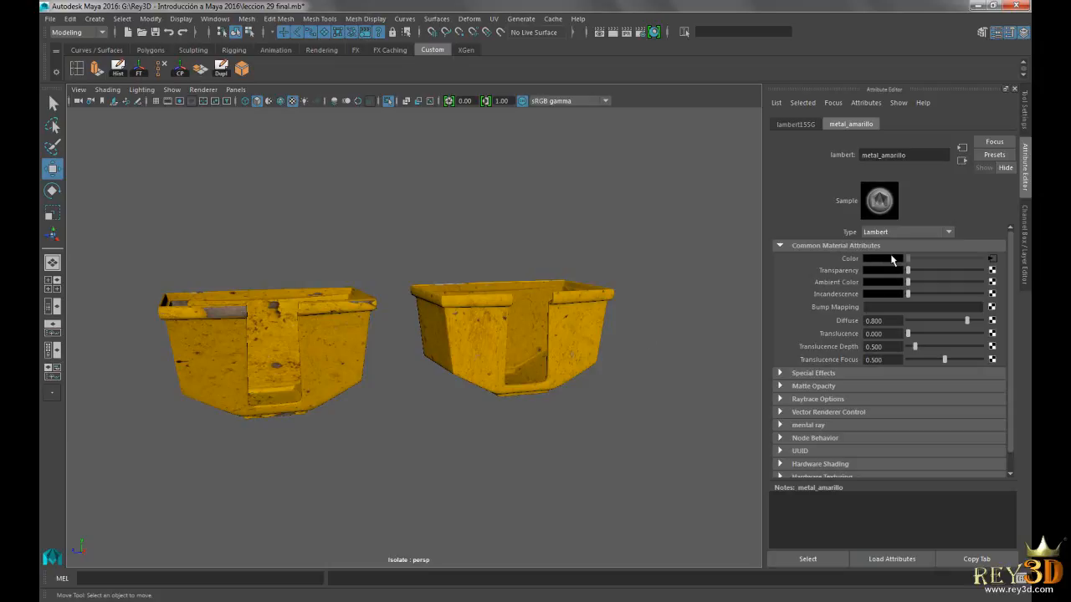
left_click(992, 259)
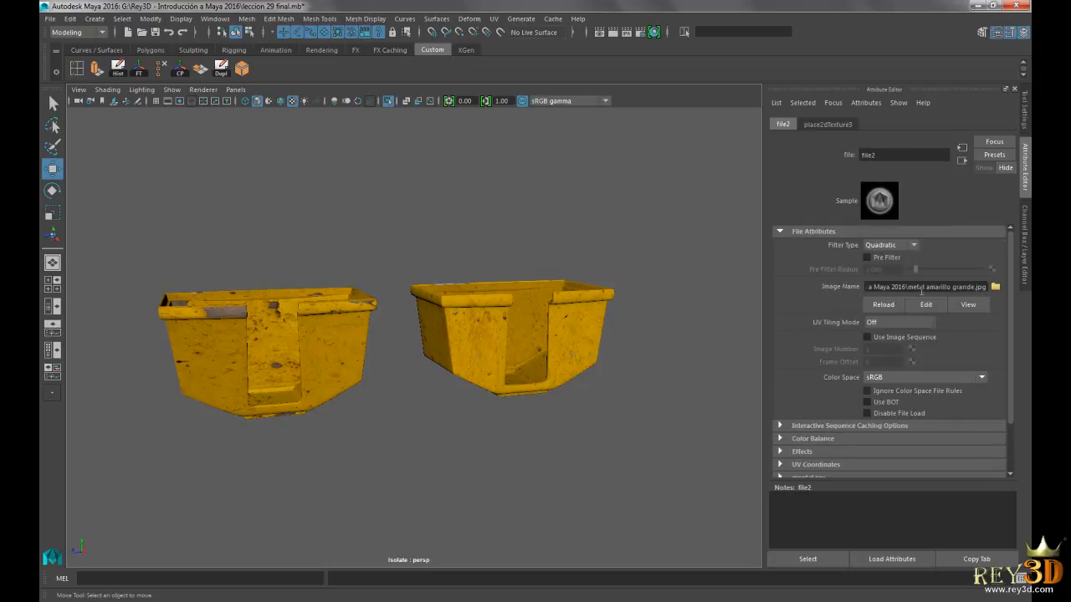
left_click(825, 125)
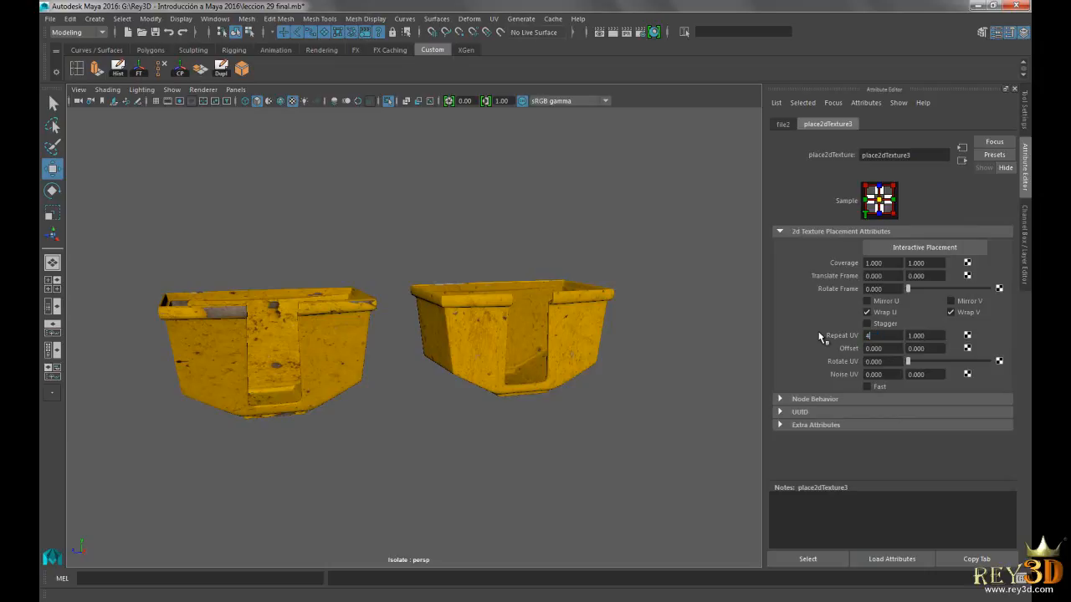
key("Tab")
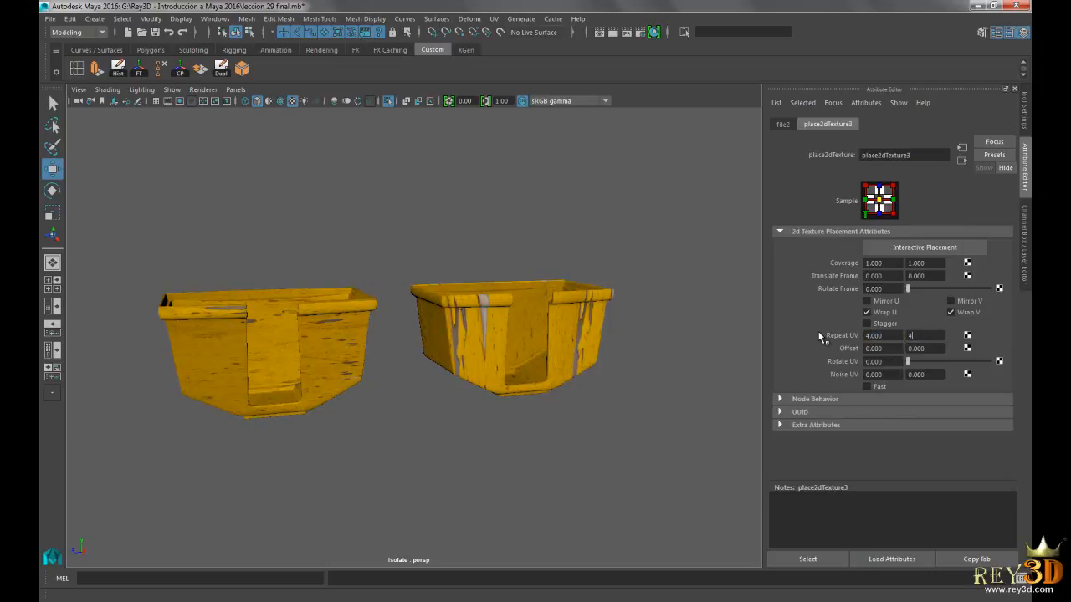
type("4")
key("Return")
Step: Try a V repeat of 1 on the metal texture and set it back to 4
left_click_drag(558, 340, 437, 318, "alt")
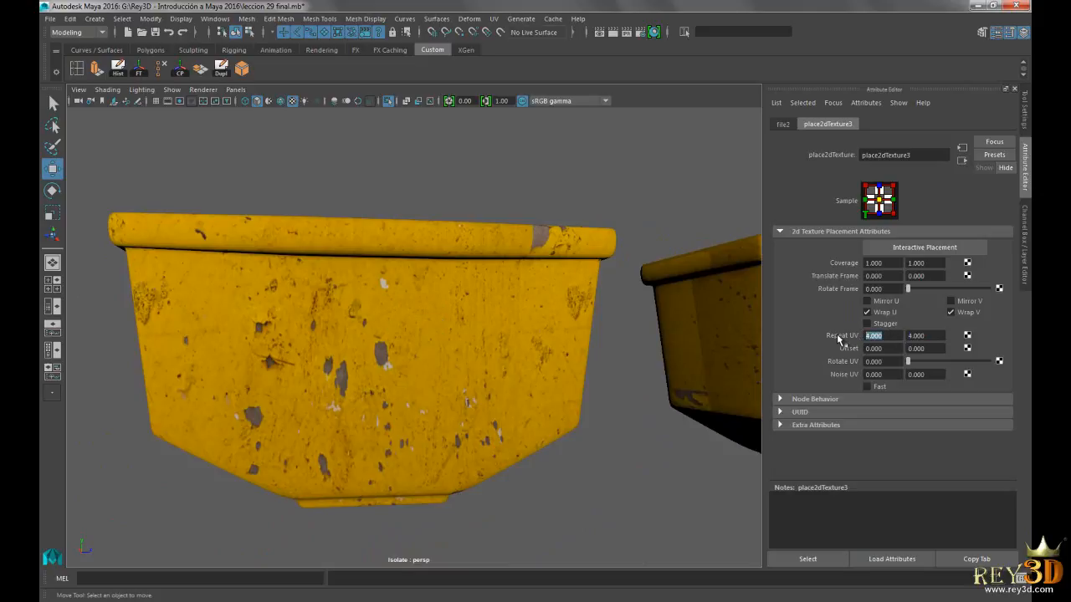
key("Tab")
type("1")
key("Return")
right_click_drag(574, 341, 522, 257, "alt")
left_click(887, 335)
key("Tab")
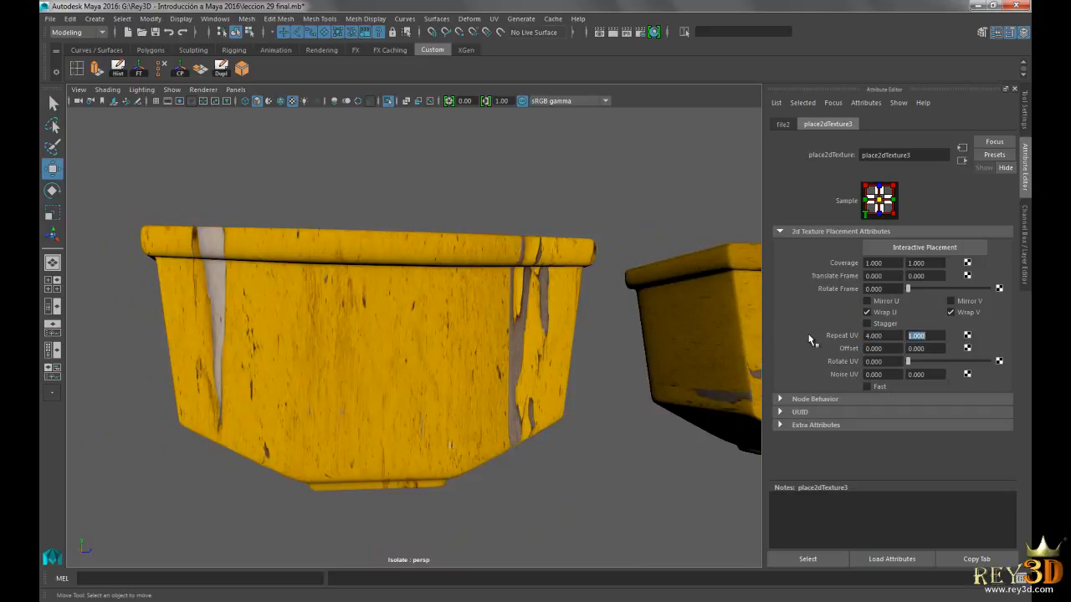
type("4")
key("Return")
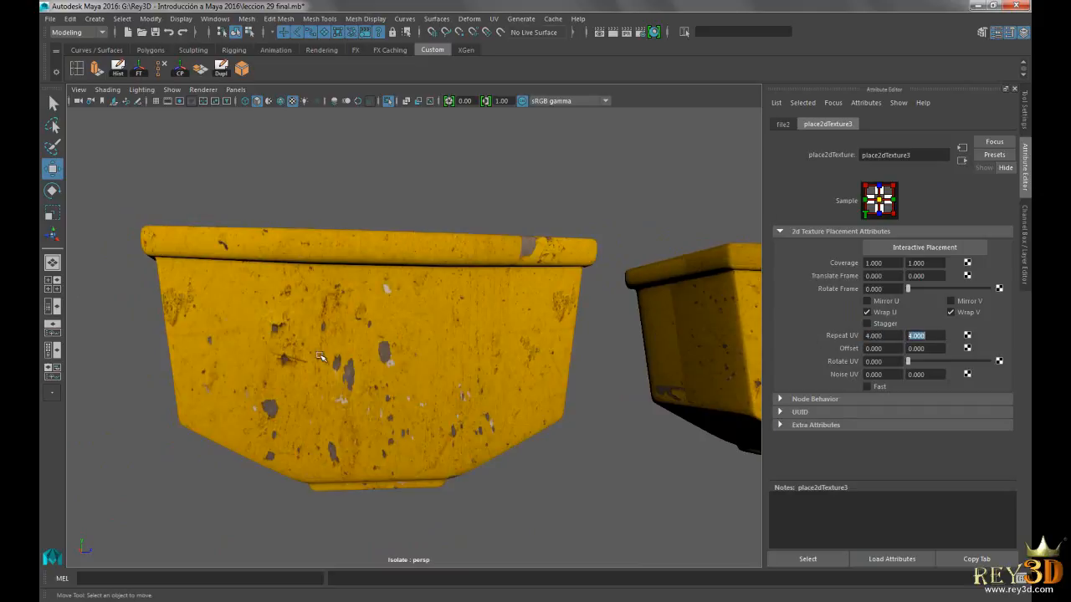
Step: Compare the size and direction of the repeated metal texture on the closed and doorway sides of both car bodies
left_click_drag(489, 362, 534, 364, "alt")
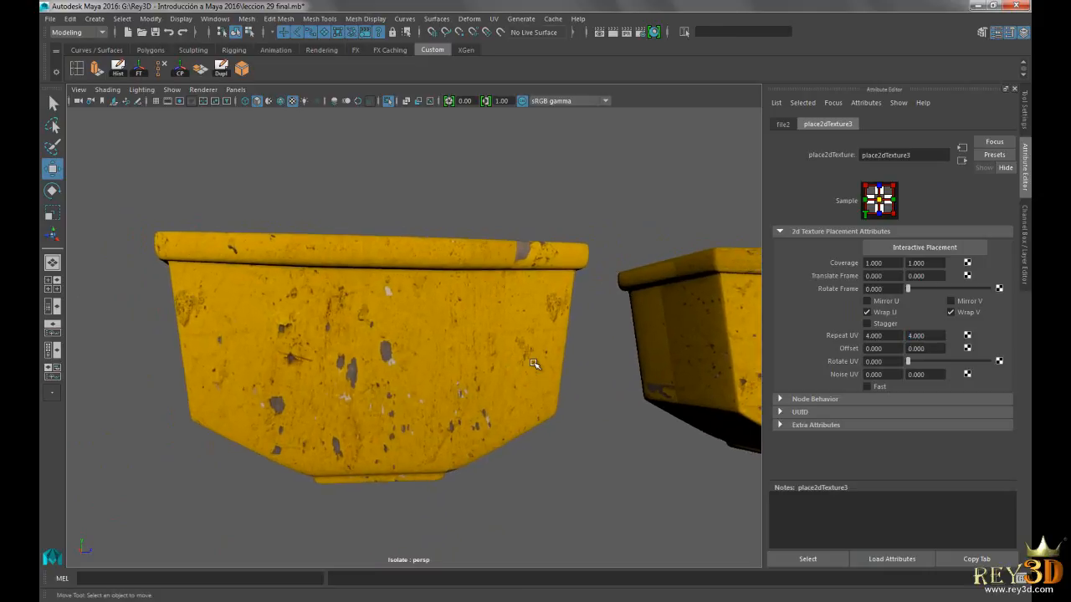
right_click_drag(561, 370, 420, 314, "alt")
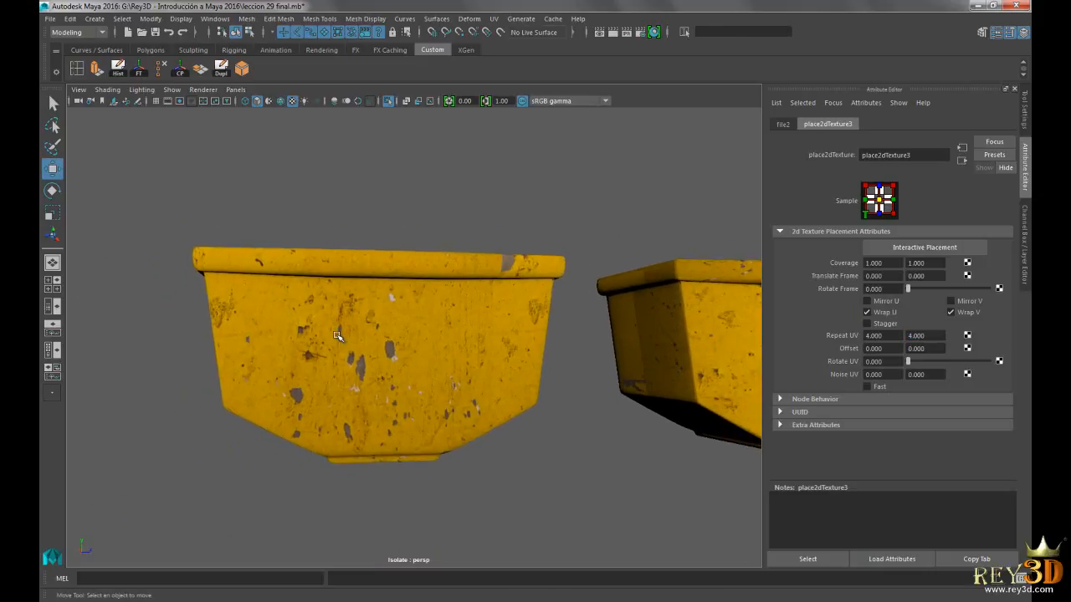
right_click_drag(558, 371, 383, 348, "alt")
left_click_drag(383, 348, 644, 351, "alt")
mouse_move(527, 324)
right_mouse_down("alt")
mouse_move(499, 320)
mouse_move(536, 325)
right_mouse_up("alt")
left_click_drag(510, 322, 471, 302, "alt")
middle_click_drag(448, 240, 516, 234, "alt")
left_click_drag(522, 238, 500, 239, "alt")
right_click_drag(499, 240, 540, 256, "alt")
left_click_drag(414, 253, 444, 232, "alt")
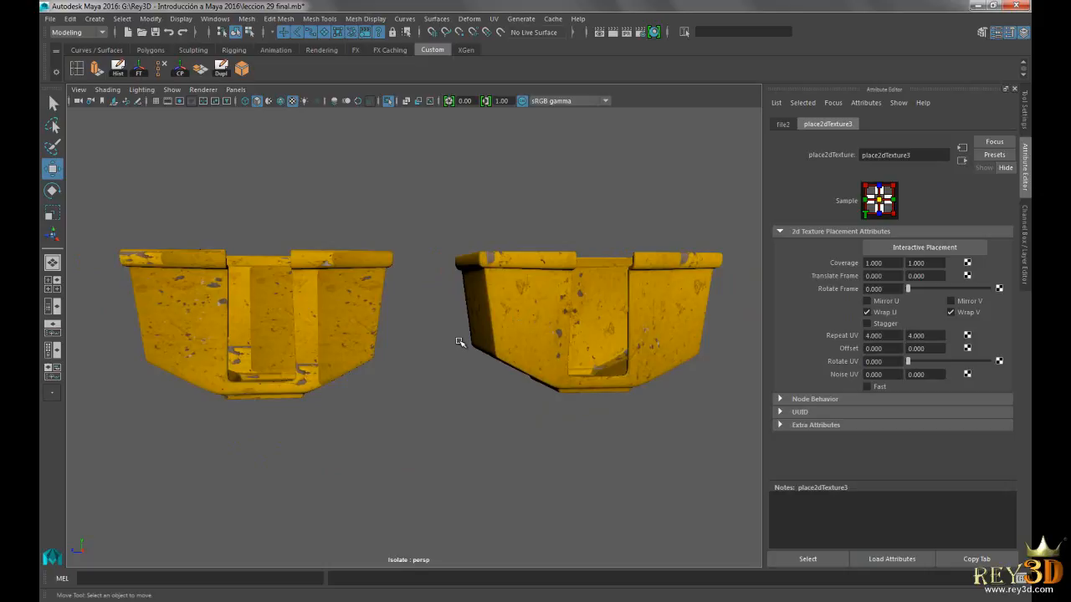
left_click_drag(423, 332, 482, 358, "alt")
middle_click_drag(482, 359, 474, 341, "alt")
Step: Identify the automatically mapped copy by selecting it, clear the selection, and examine the texture seams around its rim and doorway
left_click(341, 327)
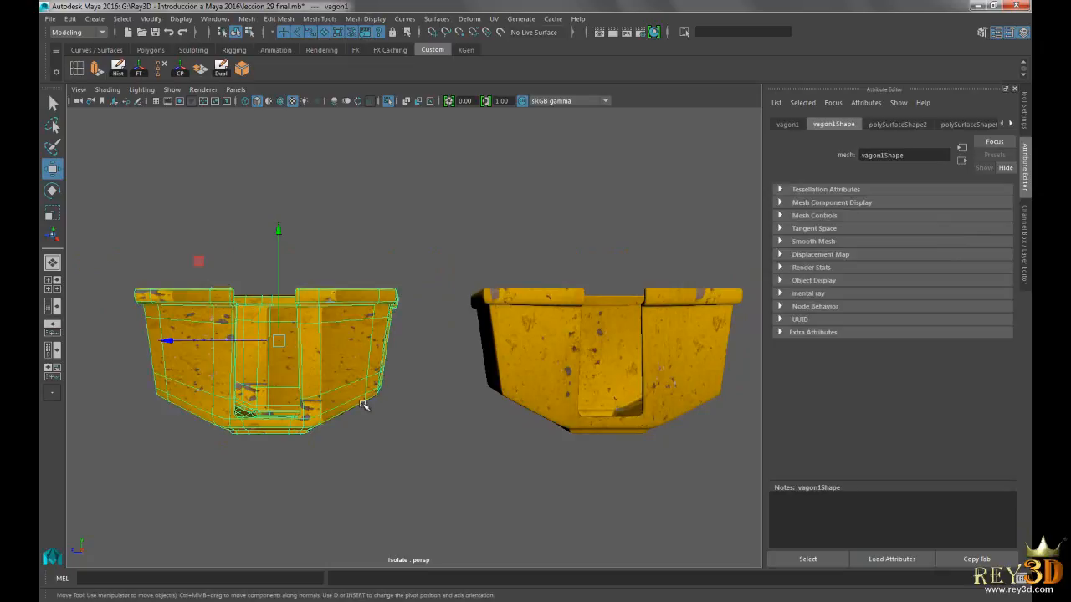
middle_click_drag(365, 408, 383, 399, "alt")
left_click(453, 209)
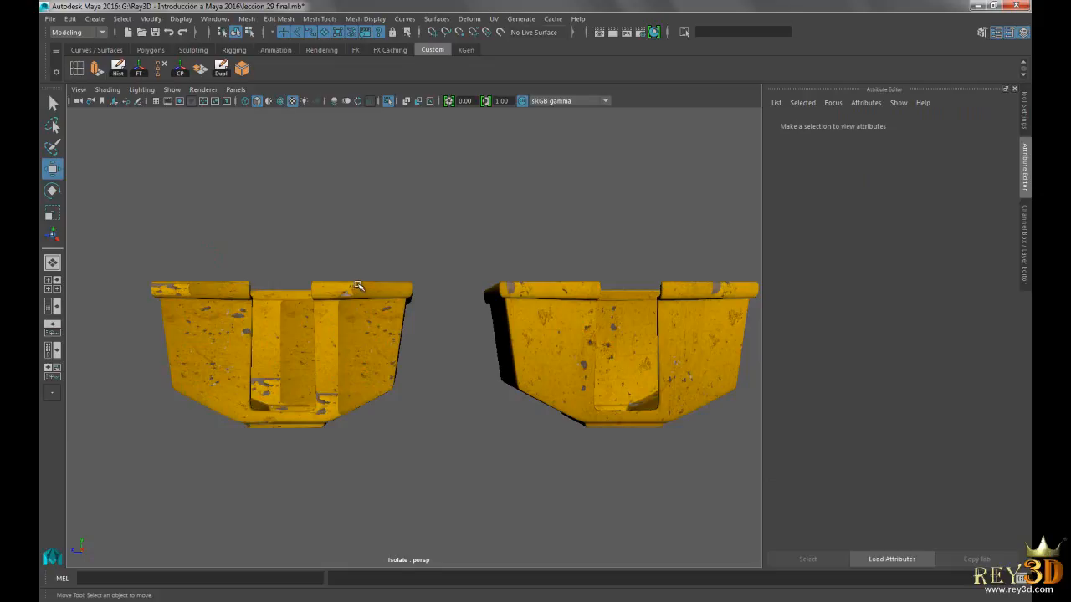
left_click_drag(494, 377, 459, 336, "alt")
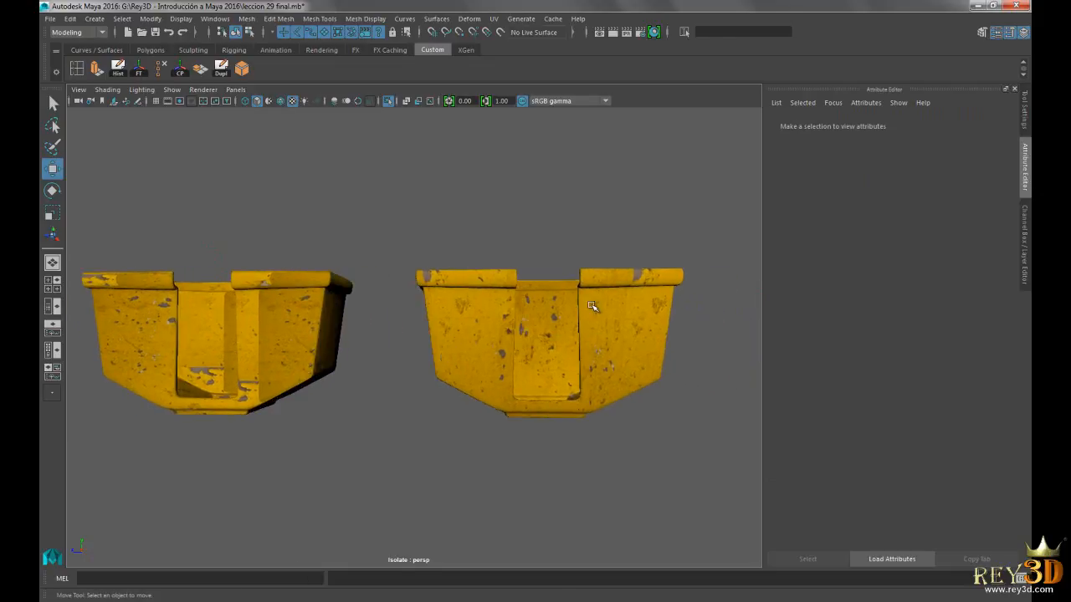
middle_click_drag(373, 450, 395, 452, "alt")
left_click_drag(394, 452, 359, 375, "alt")
right_click_drag(359, 376, 465, 365, "alt")
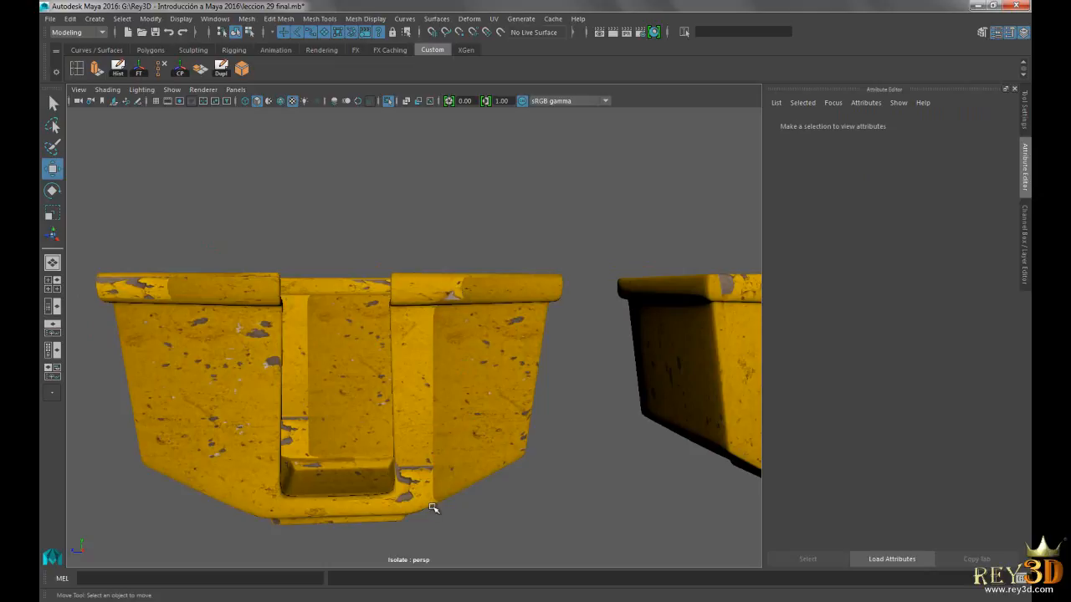
Step: Compare the repeated metal texture on the doorway sides of the automatically mapped copy and the original car body
middle_click_drag(433, 430, 503, 434, "alt")
left_click_drag(503, 434, 251, 299, "alt")
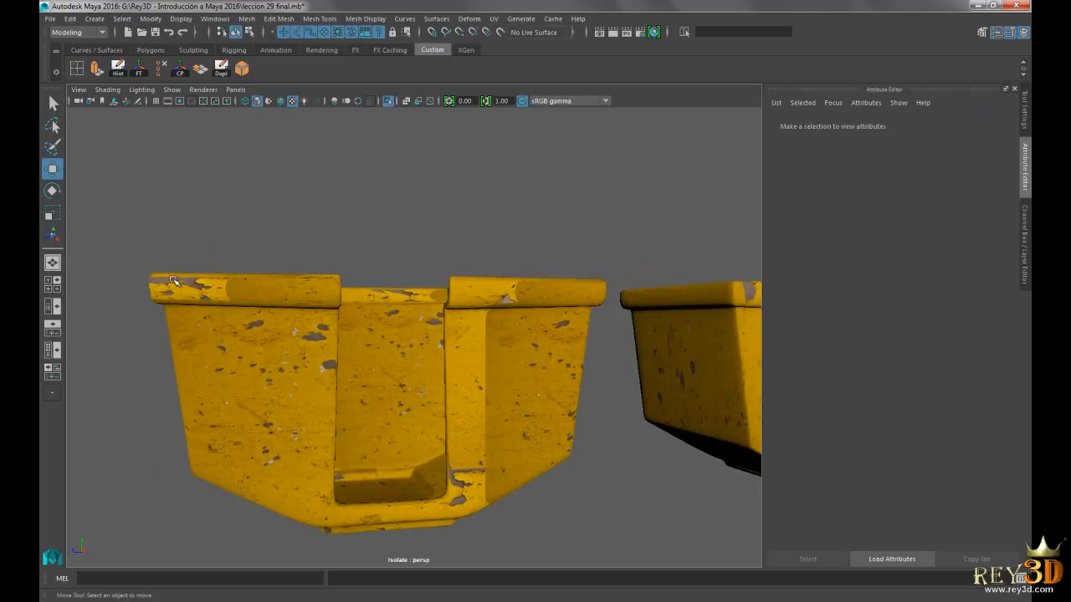
left_click_drag(425, 360, 452, 380, "alt")
middle_click_drag(538, 381, 498, 368, "alt")
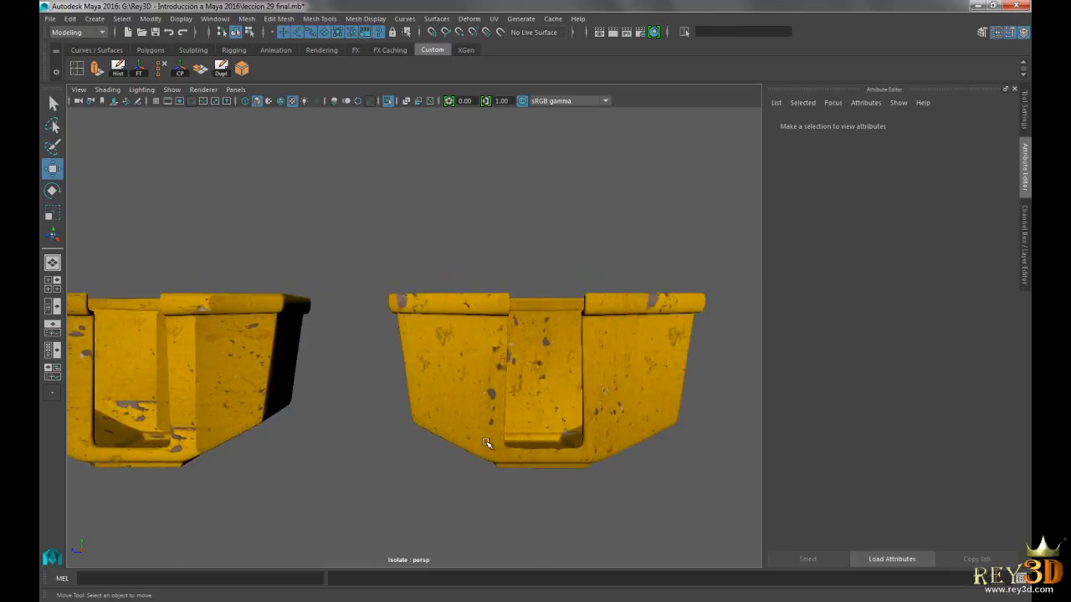
right_click_drag(612, 370, 538, 306, "alt")
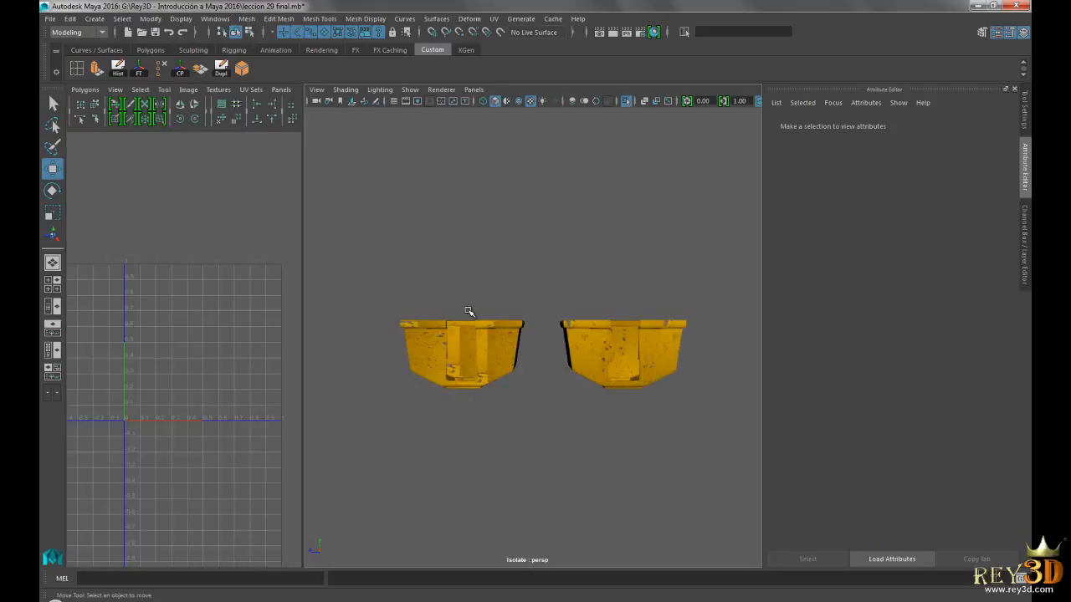
Step: Select the automatically mapped copy and display the texture image behind its UVs in the UV Texture Editor
left_click(460, 343)
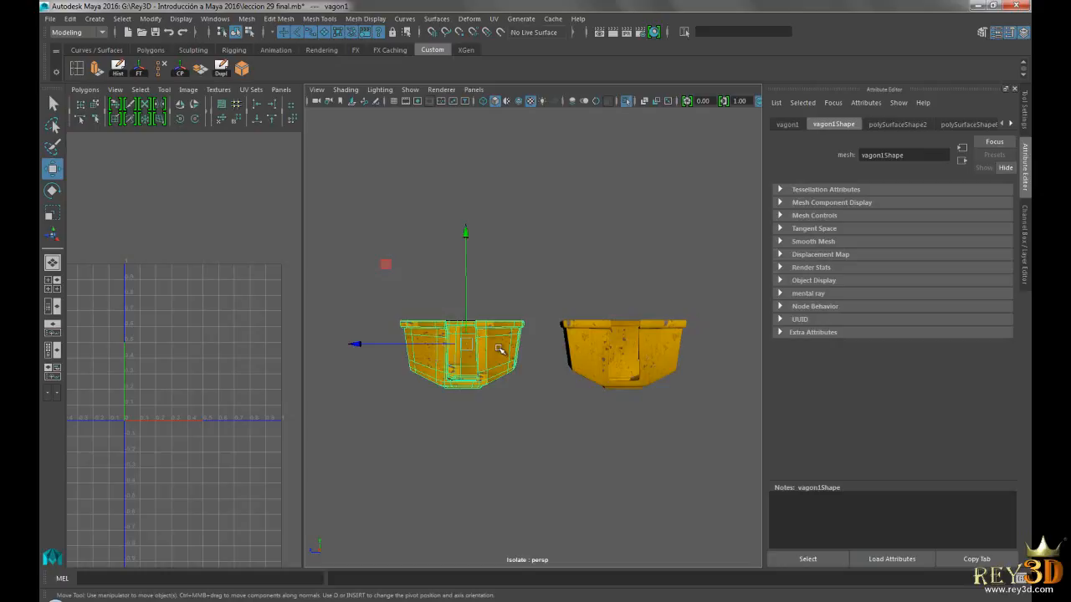
right_click_drag(200, 298, 210, 309, "alt")
scroll(210, 309, "down", 2)
middle_click_drag(213, 310, 196, 317, "alt")
scroll(136, 303, "up", 2)
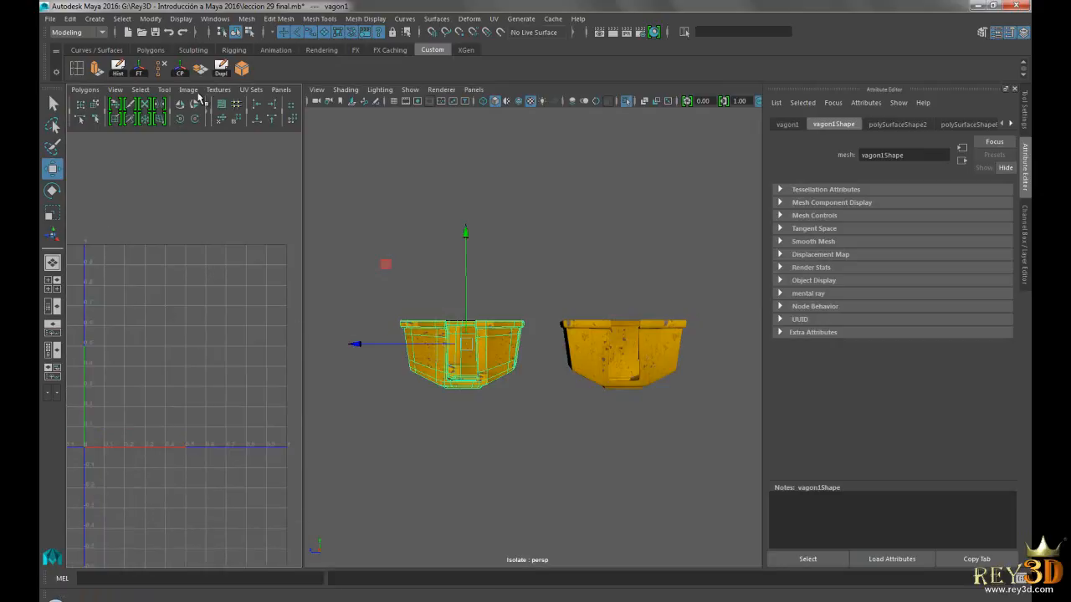
left_click(420, 235)
left_click(436, 332)
left_click(187, 92)
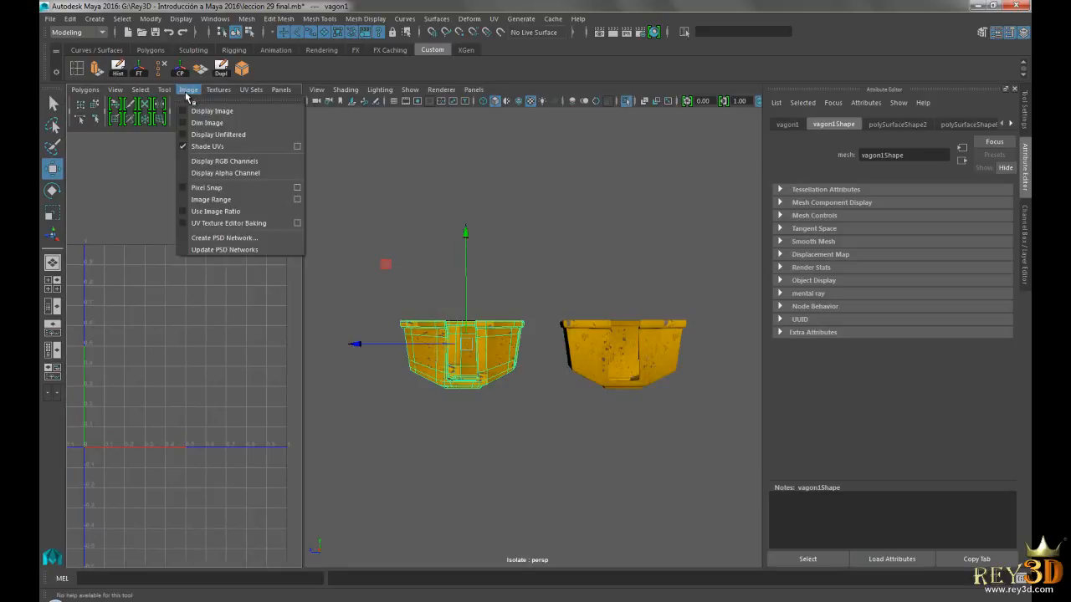
left_click(200, 110)
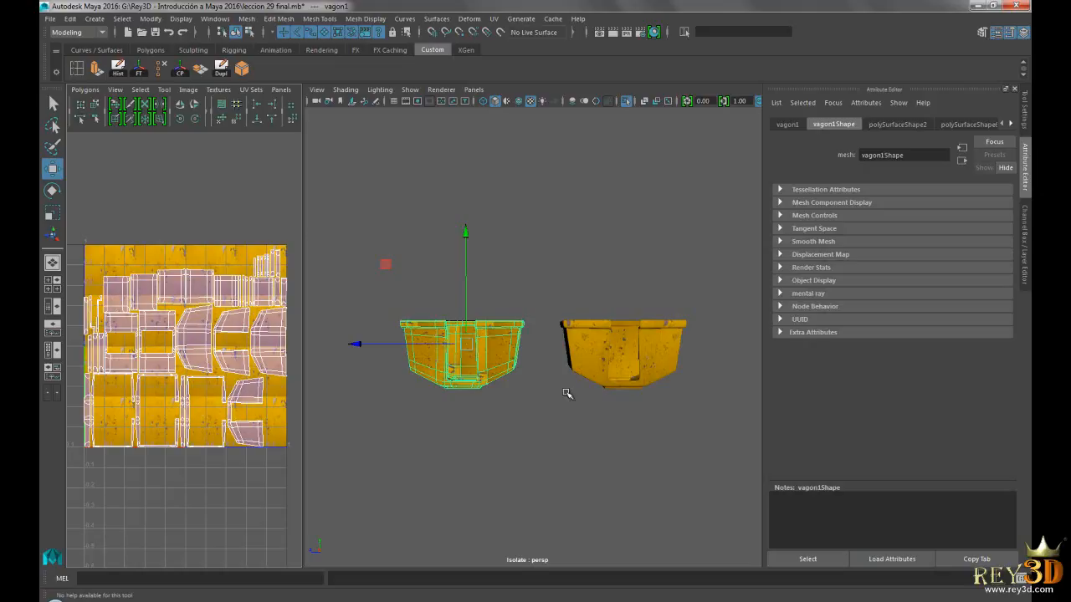
Step: Select the original car body to view its unfolded UV shells over the texture image, and clear the selection
left_click(590, 339)
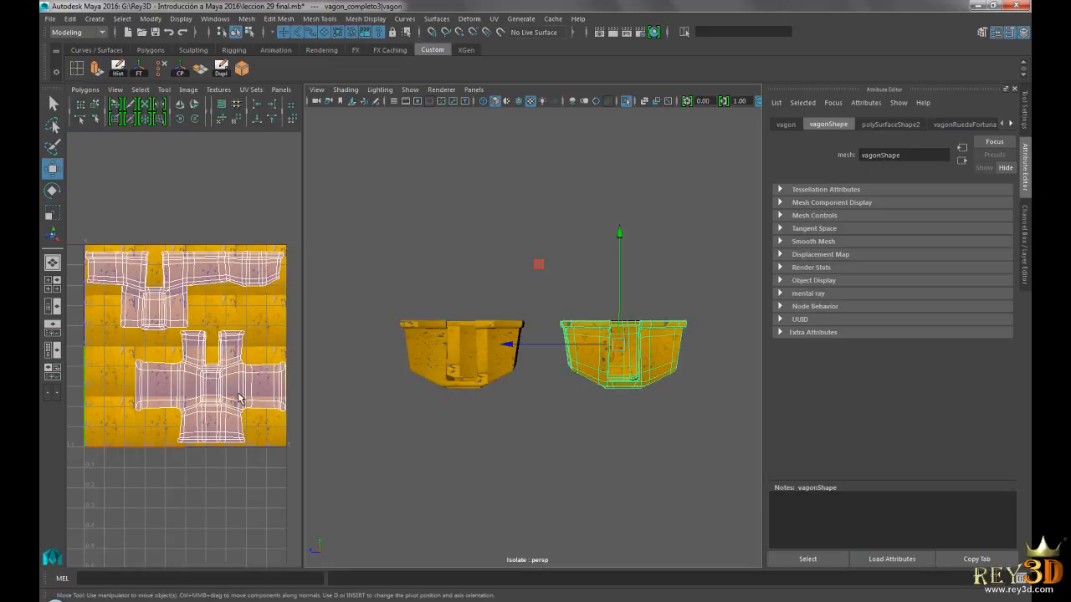
left_click(466, 251)
Step: Identify the original car body by selecting it, clear the selection, and compare the texture on the closed long sides of both bodies
scroll(566, 371, "up", 2)
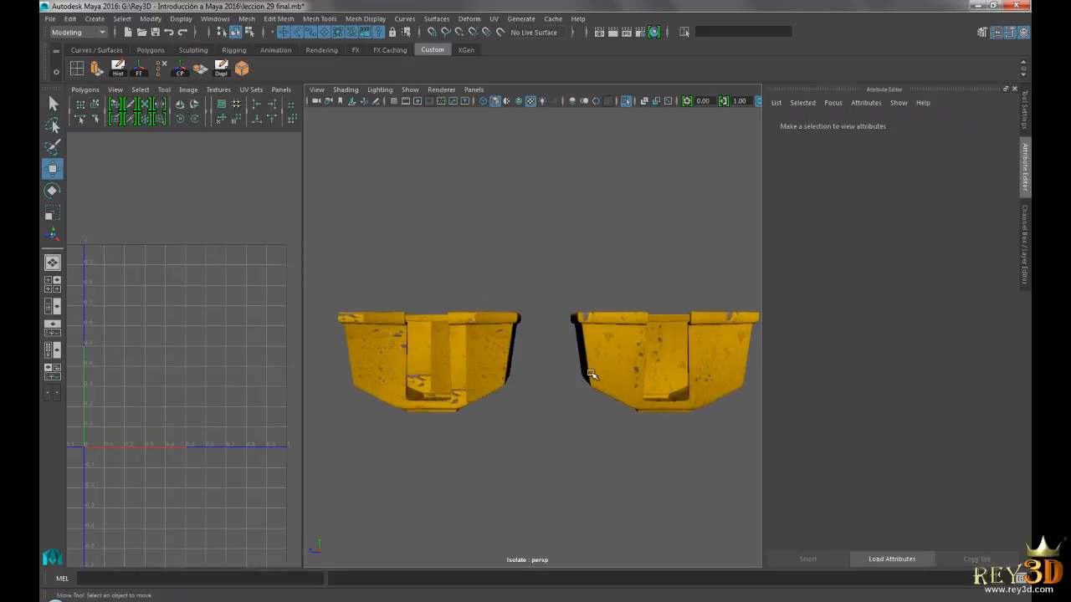
key("space")
right_click_drag(610, 351, 446, 354, "alt")
mouse_move(425, 355)
left_mouse_down("alt")
mouse_move(521, 366)
mouse_move(615, 355)
mouse_move(502, 351)
mouse_move(642, 349)
mouse_move(403, 342)
mouse_move(412, 340)
left_mouse_up("alt")
scroll(402, 342, "up", 1)
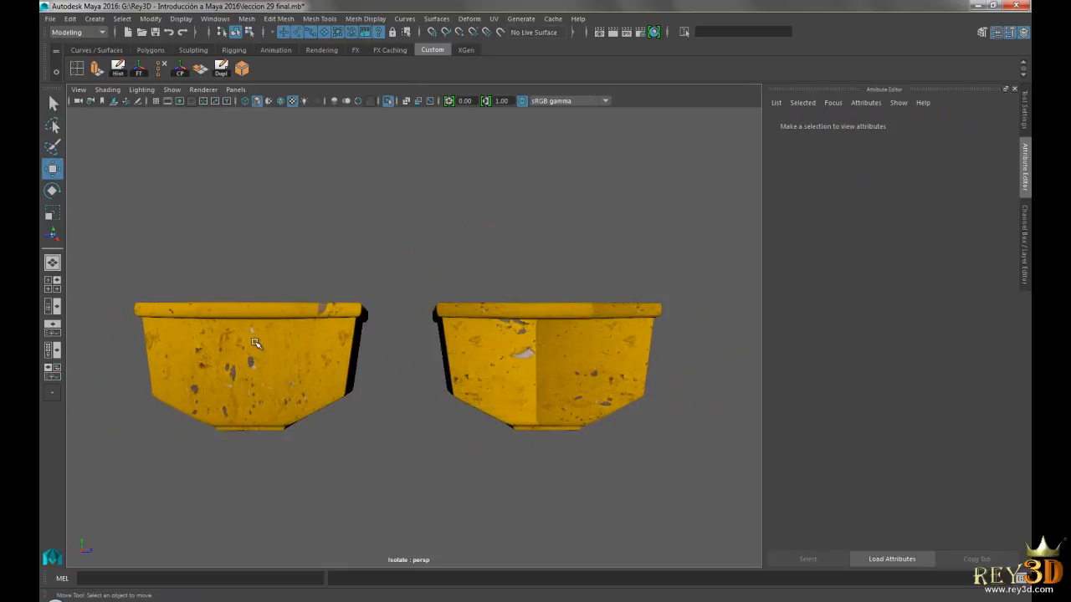
left_click(276, 339)
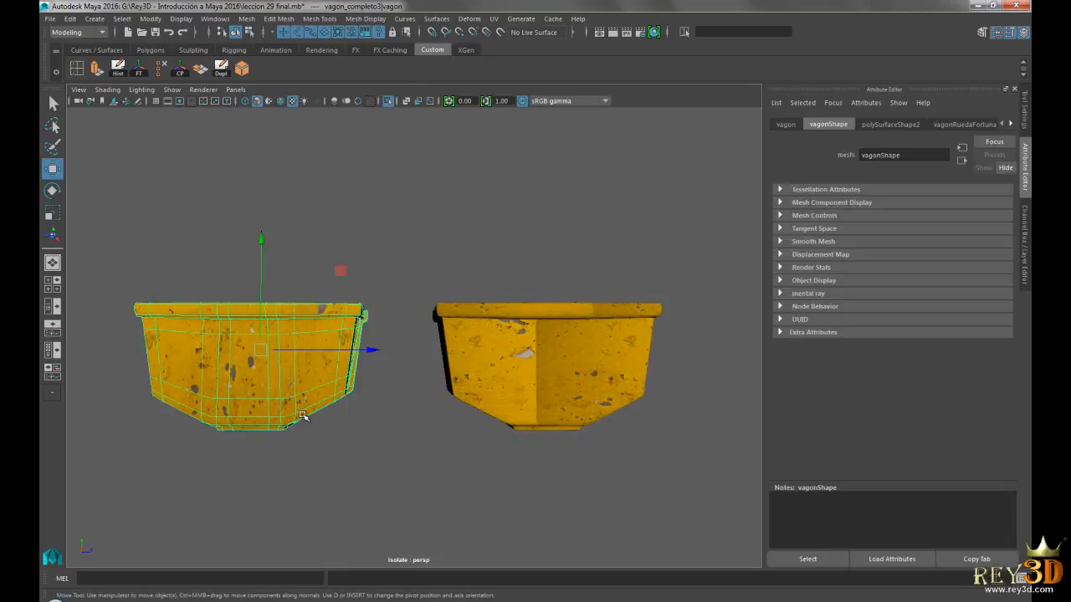
left_click(121, 333)
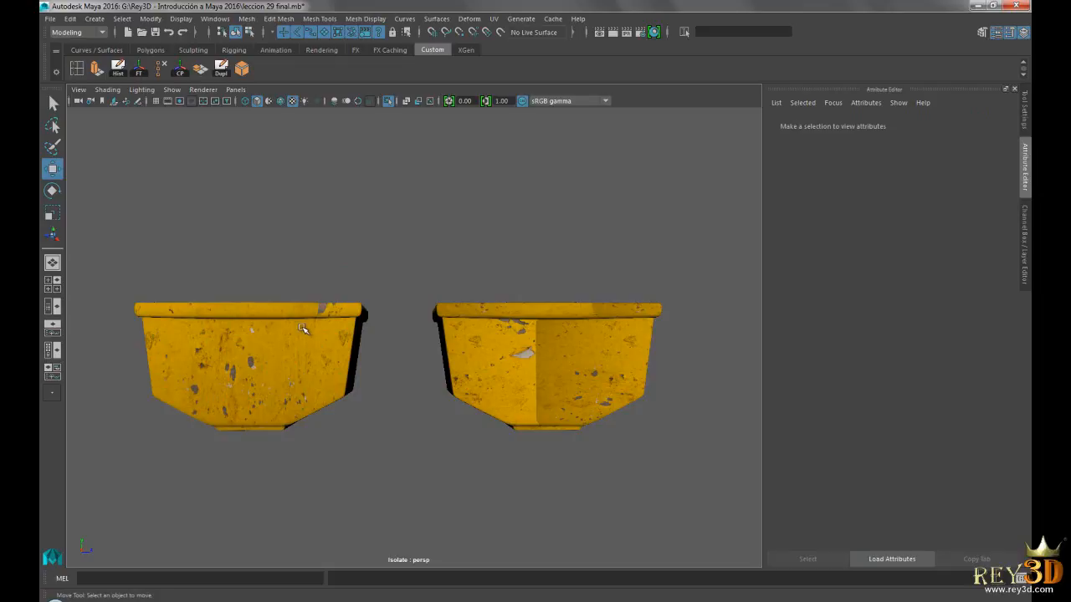
scroll(494, 390, "up", 1)
middle_click_drag(503, 390, 460, 387, "alt")
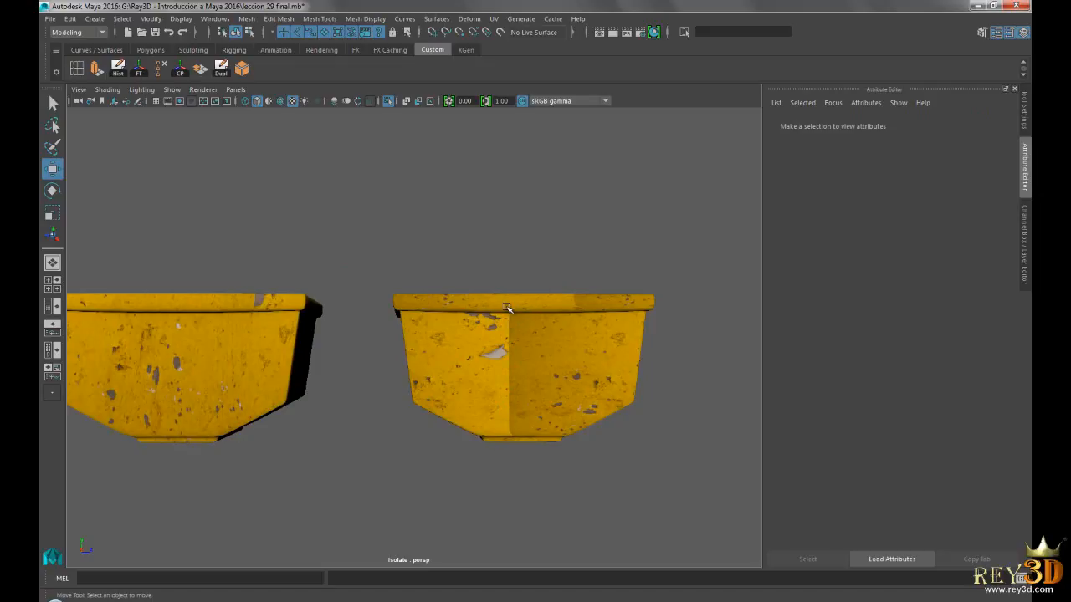
Step: Compare the texture seams and direction on the rims, short ends and undersides of both car bodies
mouse_move(576, 307)
left_mouse_down("alt")
mouse_move(589, 330)
mouse_move(538, 318)
mouse_move(526, 340)
mouse_move(535, 371)
mouse_move(441, 346)
mouse_move(521, 352)
mouse_move(497, 271)
mouse_move(516, 308)
mouse_move(580, 311)
left_mouse_up("alt")
left_click(526, 340)
left_click(517, 307)
middle_click_drag(580, 311, 452, 313, "alt")
right_click_drag(452, 313, 550, 340, "alt")
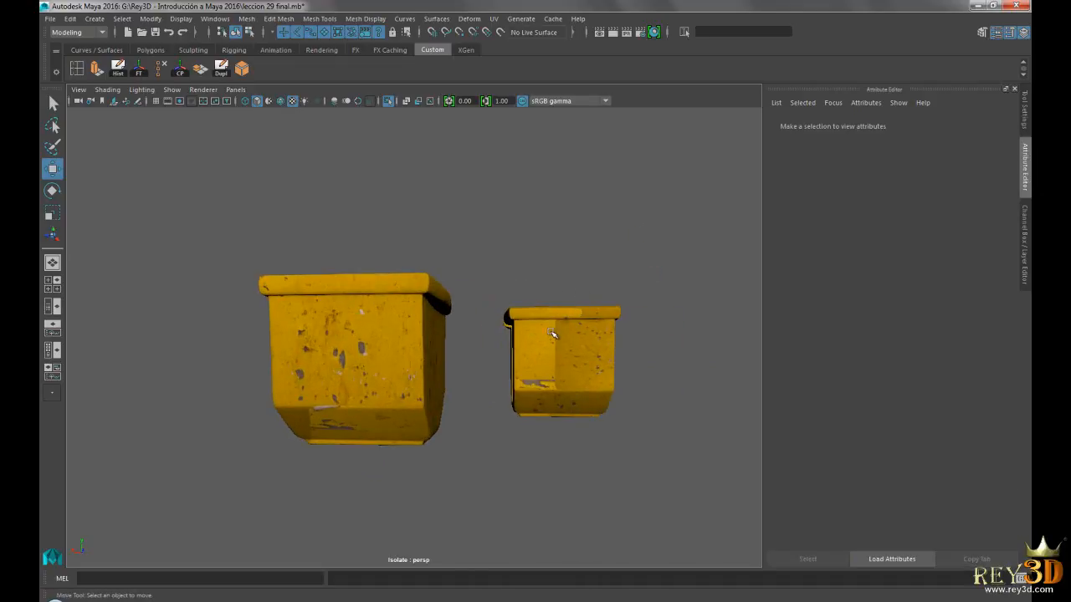
left_click_drag(511, 387, 345, 346, "alt")
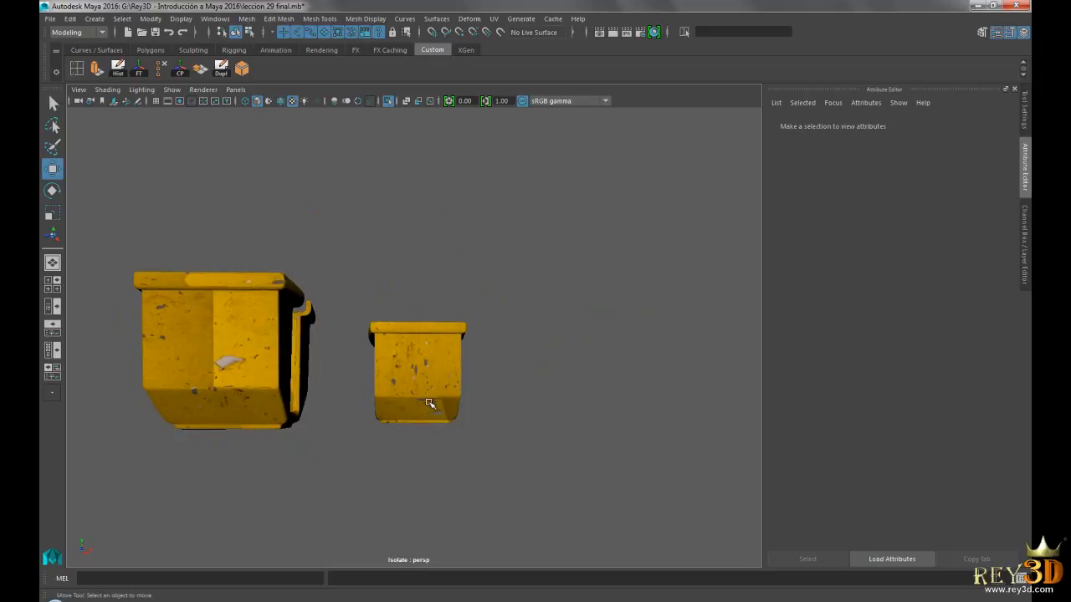
left_click_drag(543, 362, 399, 321, "alt")
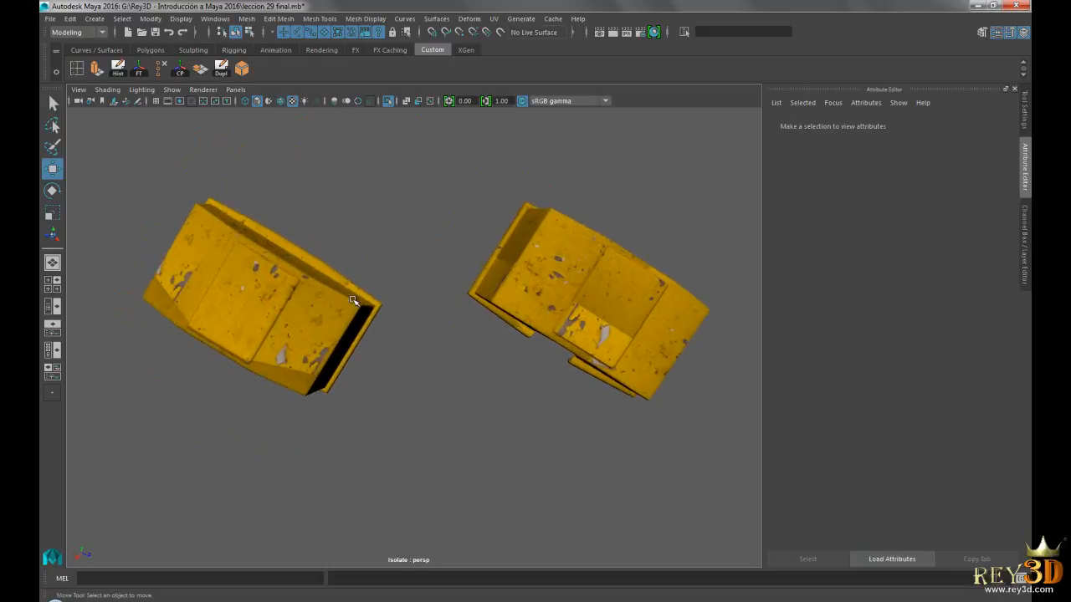
left_click_drag(340, 249, 572, 327, "alt")
left_click_drag(485, 334, 381, 306, "alt")
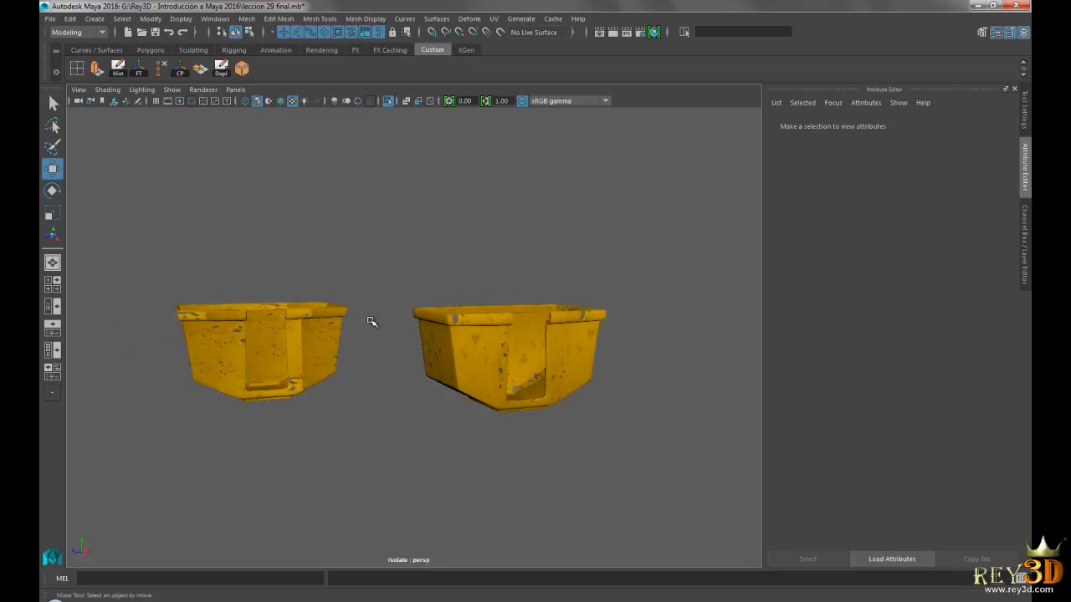
Step: Pick out the automatically mapped copy, deselect it, and examine both car bodies from the doorway side
left_click(308, 334)
left_click(459, 262)
left_click_drag(524, 351, 553, 355, "alt")
mouse_move(619, 355)
left_mouse_down("alt")
mouse_move(494, 363)
mouse_move(381, 341)
mouse_move(402, 318)
mouse_move(608, 357)
left_mouse_up("alt")
left_click_drag(422, 329, 343, 316, "alt")
left_click(343, 315)
left_click(435, 255)
Step: Undo the recent selection changes and clear the selection
key("ctrl+z")
key("ctrl+z")
key("ctrl+z")
key("ctrl+z")
key("ctrl+z")
key("ctrl+z")
left_click_drag(516, 327, 490, 323, "alt")
left_click(518, 256)
Step: Widen the UV Texture Editor area beside the perspective view and delete the automatically mapped copy of the car body
left_click_drag(584, 348, 397, 377, "alt")
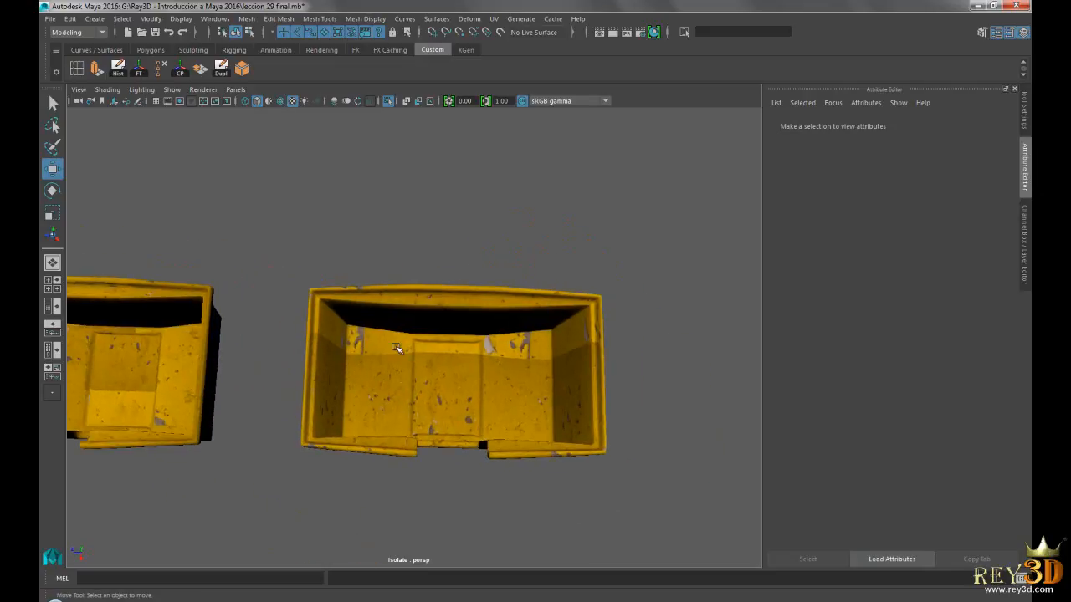
left_click_drag(600, 339, 469, 266, "alt")
key("space")
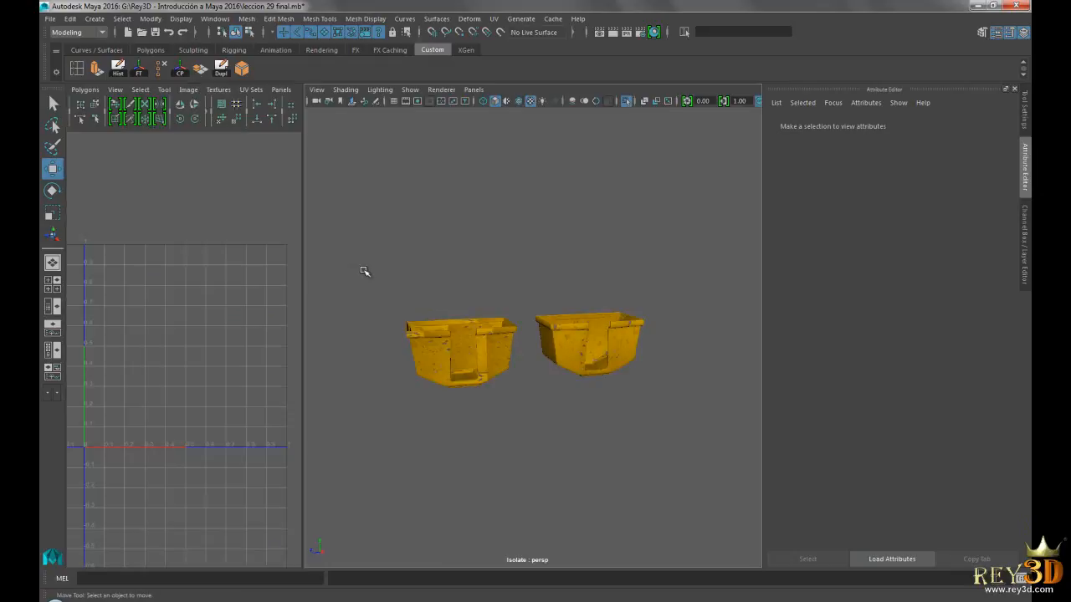
left_click_drag(307, 274, 337, 266)
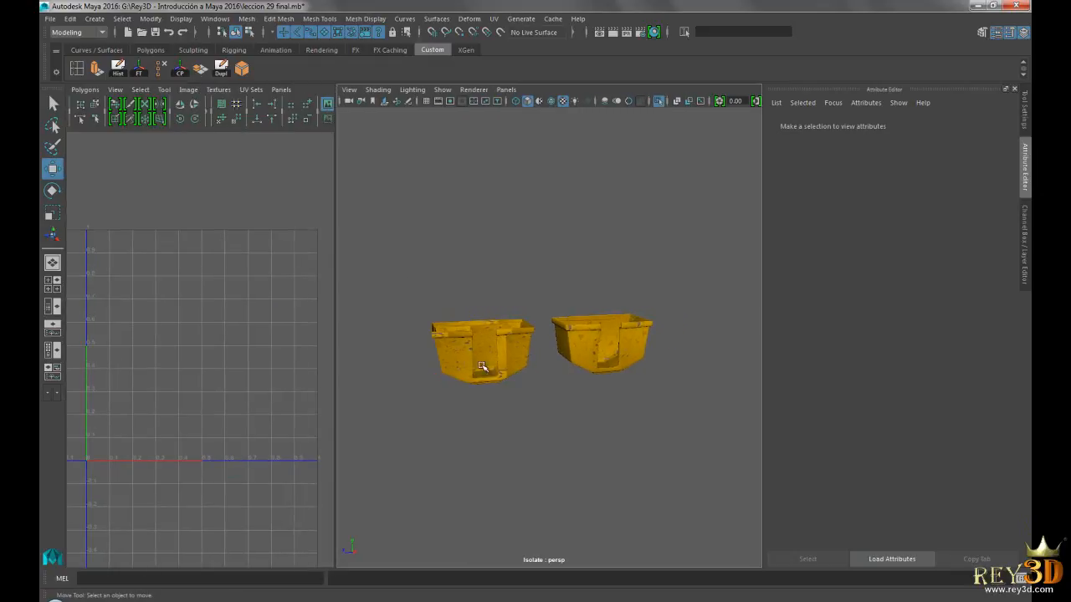
left_click(489, 347)
key("Delete")
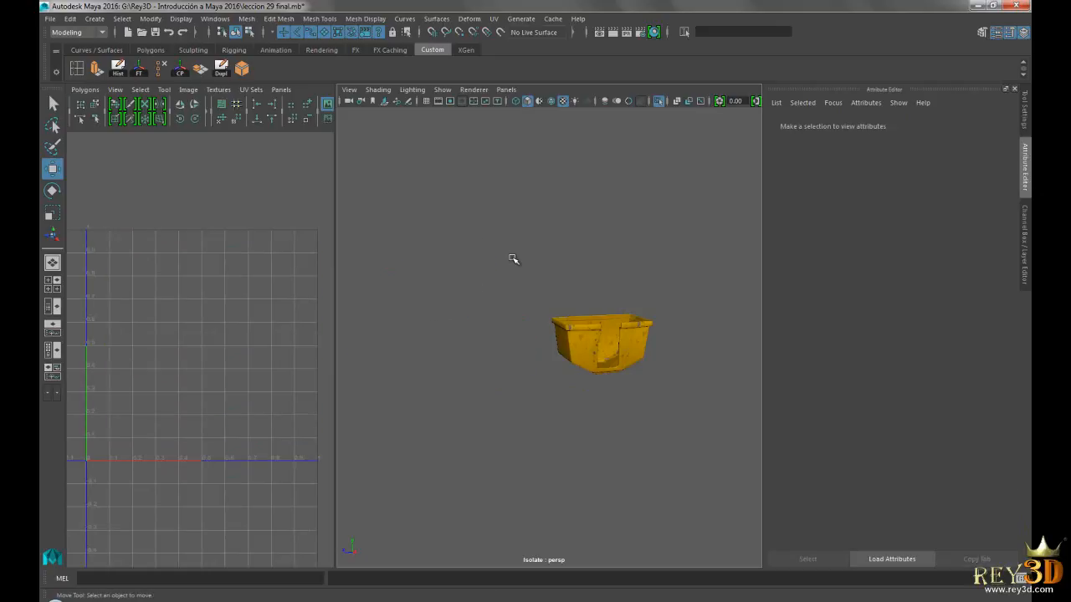
Step: Select and frame the original car body, and turn off UV shading in the UV Texture Editor
left_click(569, 336)
key("f")
left_click_drag(627, 321, 576, 322, "alt")
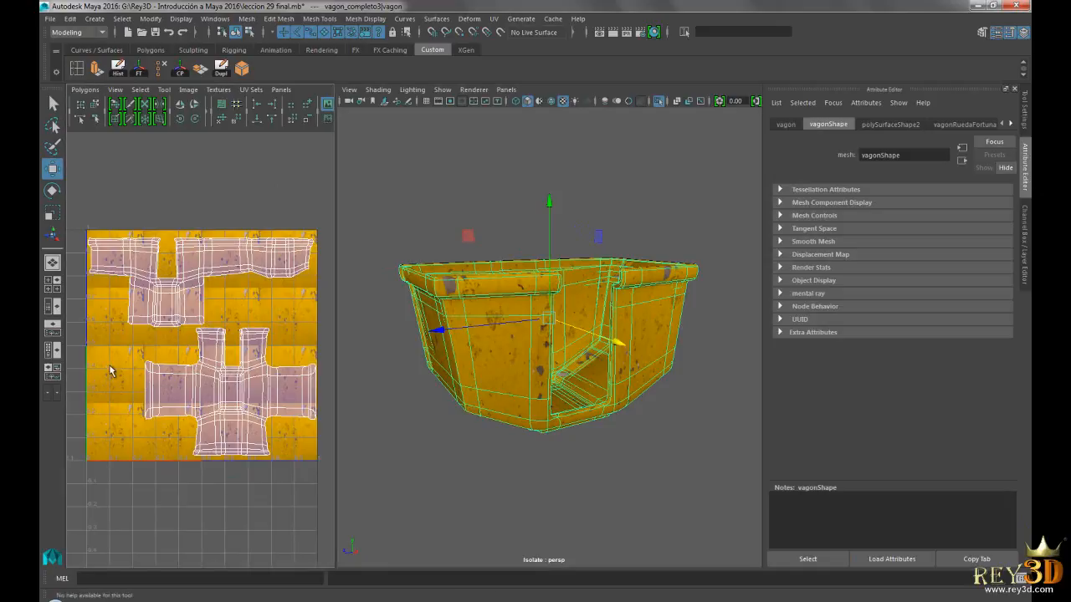
left_click(191, 89)
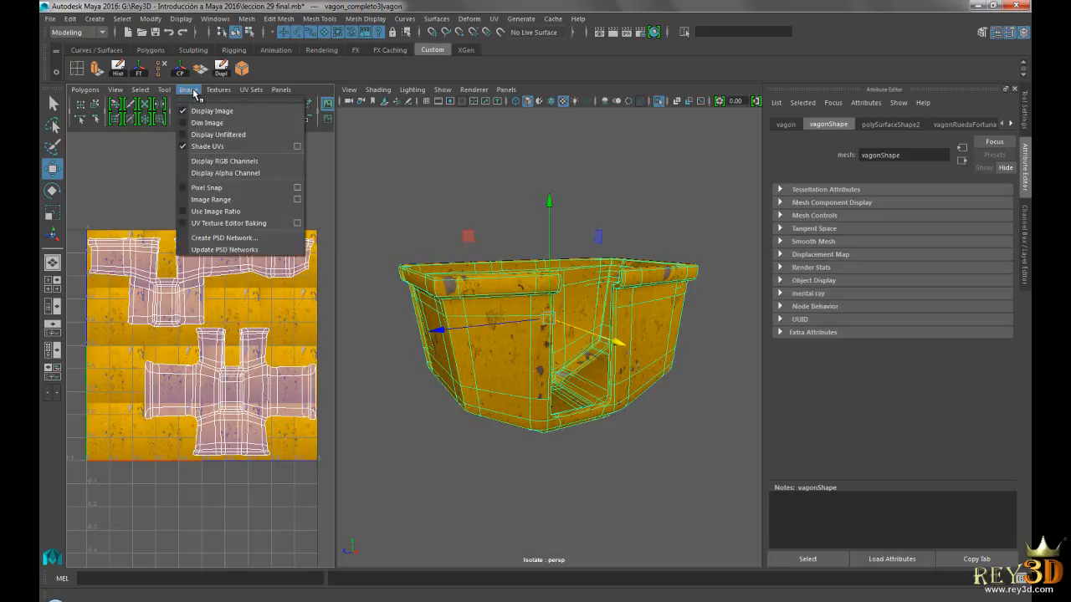
left_click(221, 147)
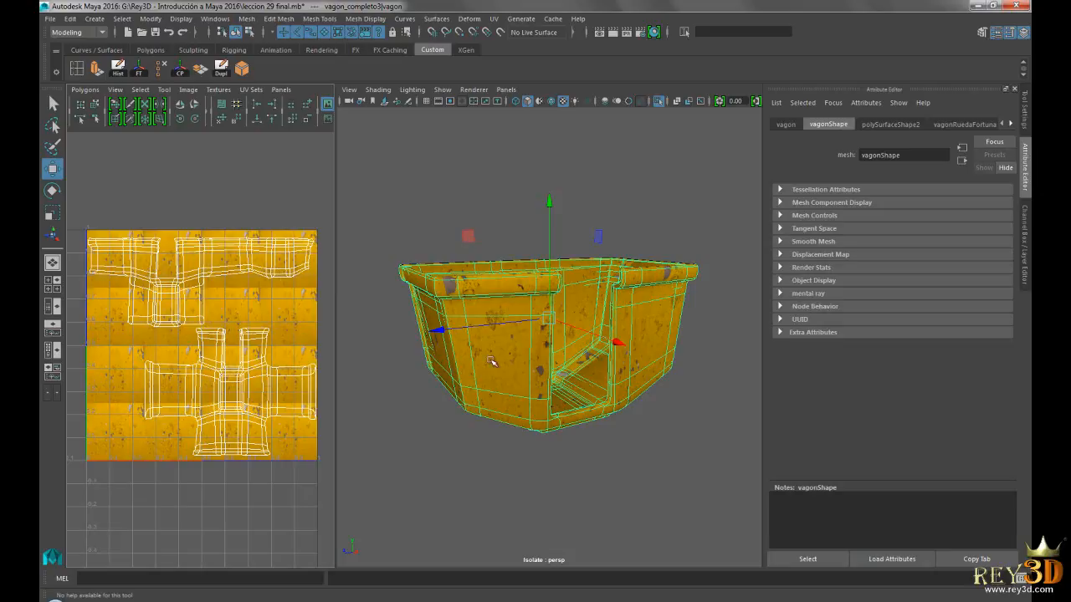
Step: Open the placement attributes of metal_amarillo's color texture and set Repeat UV to 1 in both U and V
right_click_drag(658, 302, 687, 547)
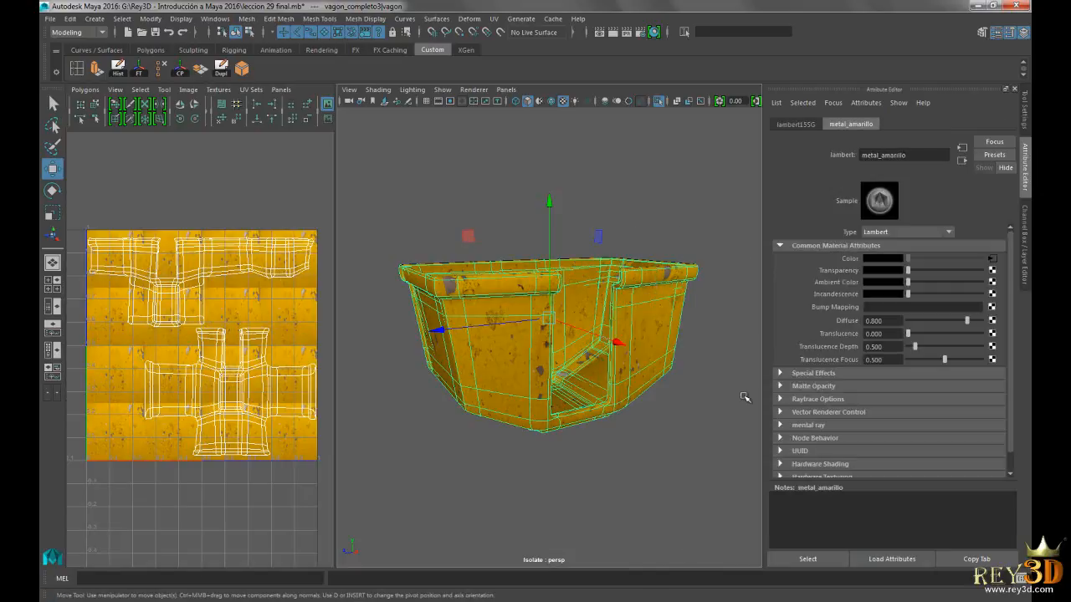
left_click(992, 260)
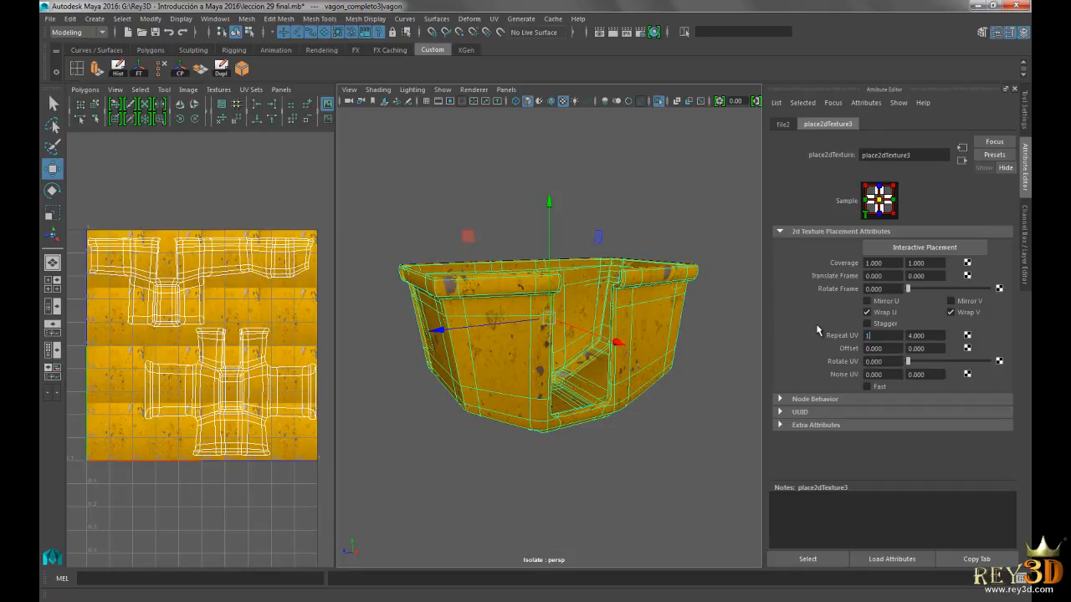
key("Tab")
type("1")
key("Return")
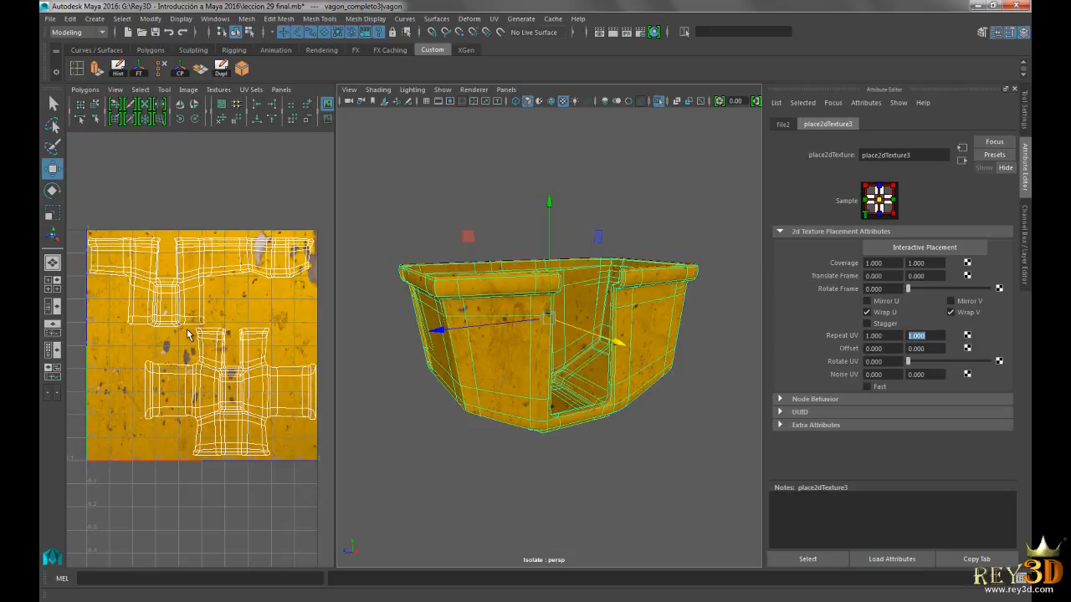
Step: Set the metal texture's Repeat UV back to 4 in both U and V
left_click_drag(894, 335, 819, 339)
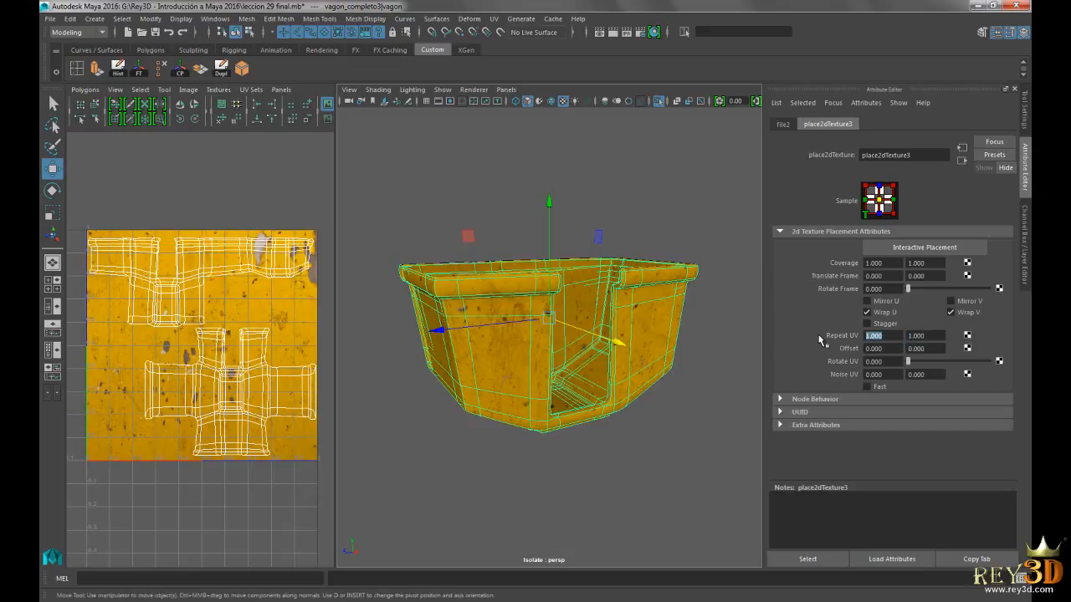
key("Tab")
type("4")
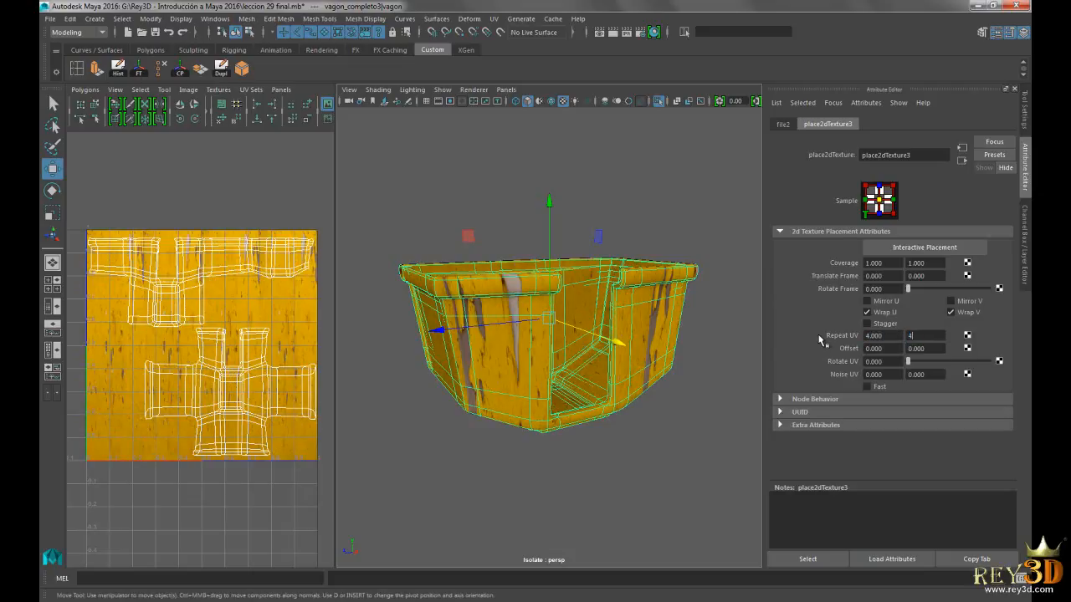
key("Return")
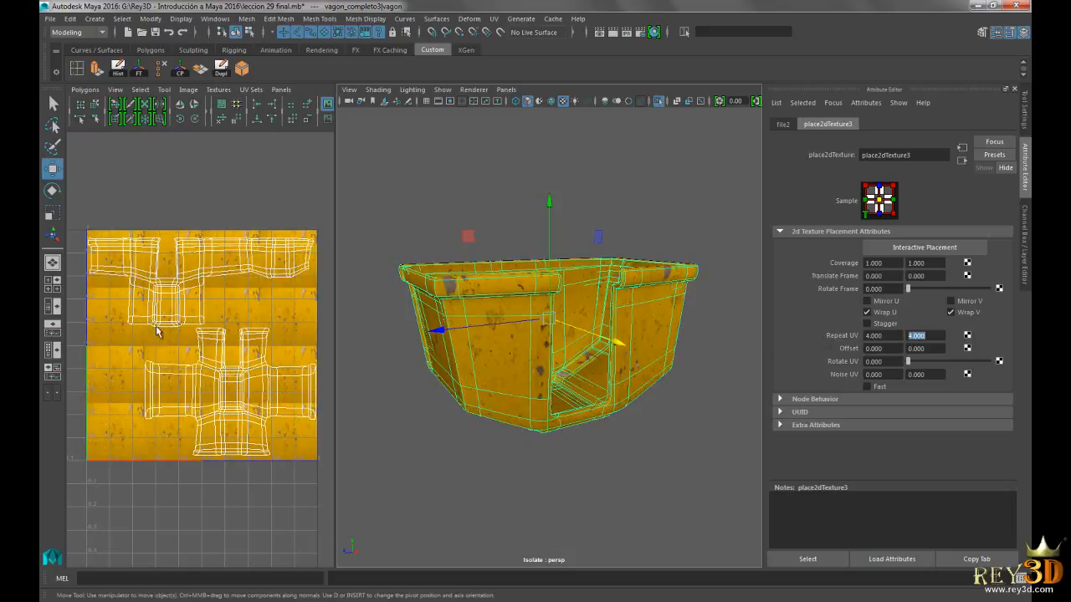
Step: Set the metal texture's Repeat UV to 1 in both directions and examine the enlarged pattern on the car body's closed side
double_click(881, 334)
type("1")
key("Return")
type("1")
key("Return")
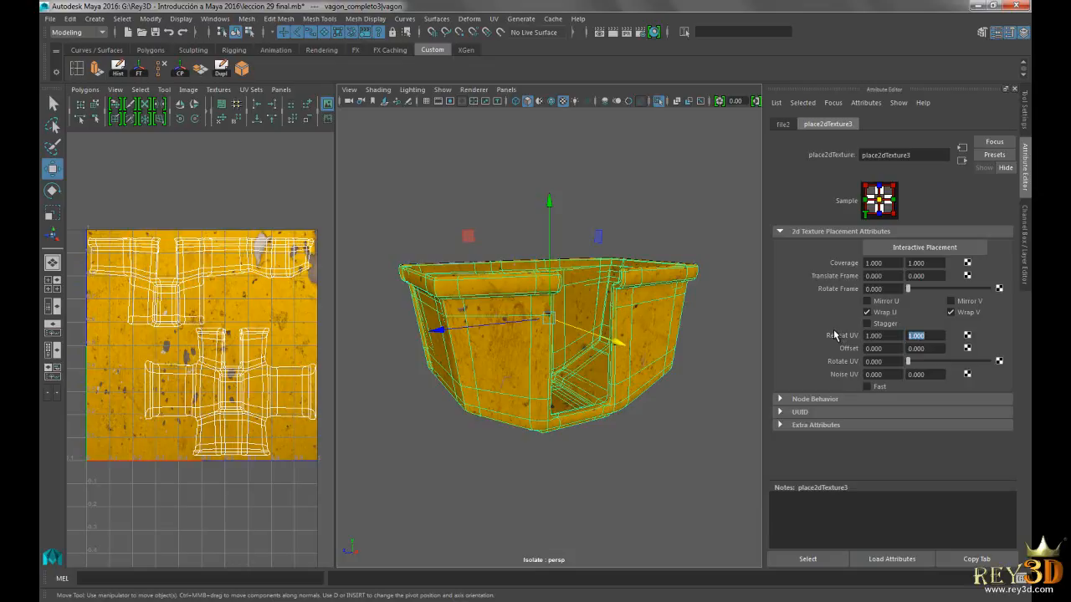
left_click_drag(508, 313, 608, 306, "alt")
left_click_drag(527, 355, 562, 343, "alt")
right_click_drag(613, 313, 641, 315, "alt")
left_click_drag(640, 315, 615, 309, "alt")
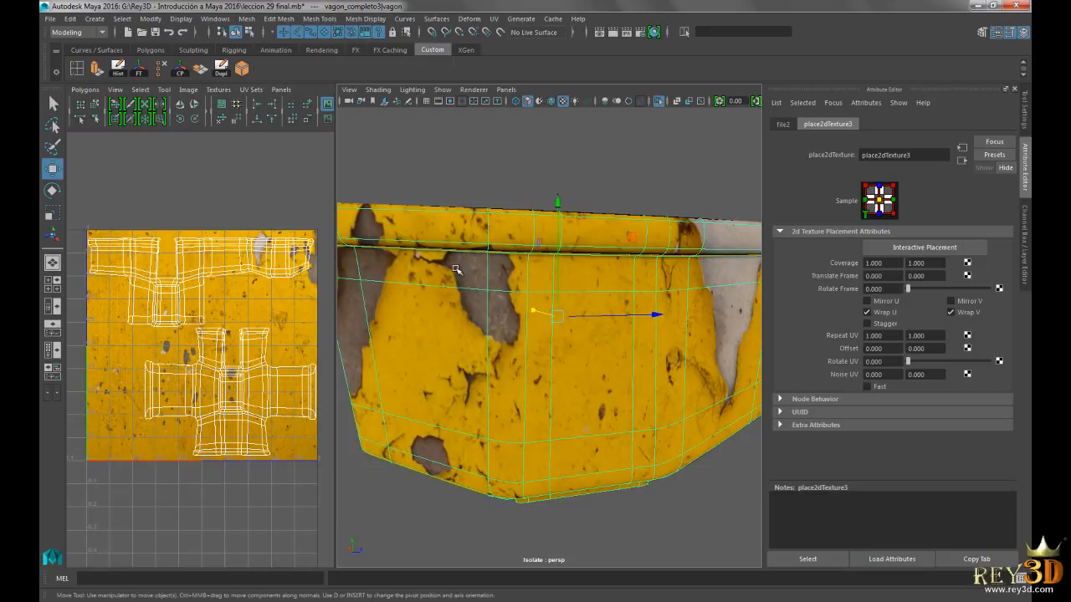
right_click_drag(629, 344, 600, 338, "alt")
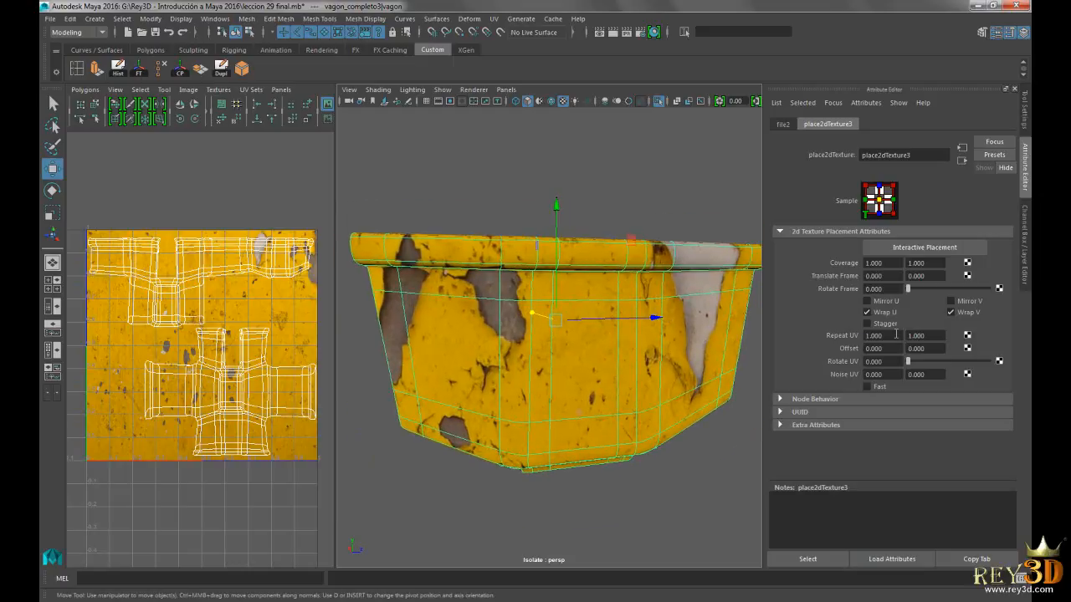
Step: Set the metal texture's Repeat UV to 4 in both U and V and inspect the closed side of the car body
key("Tab")
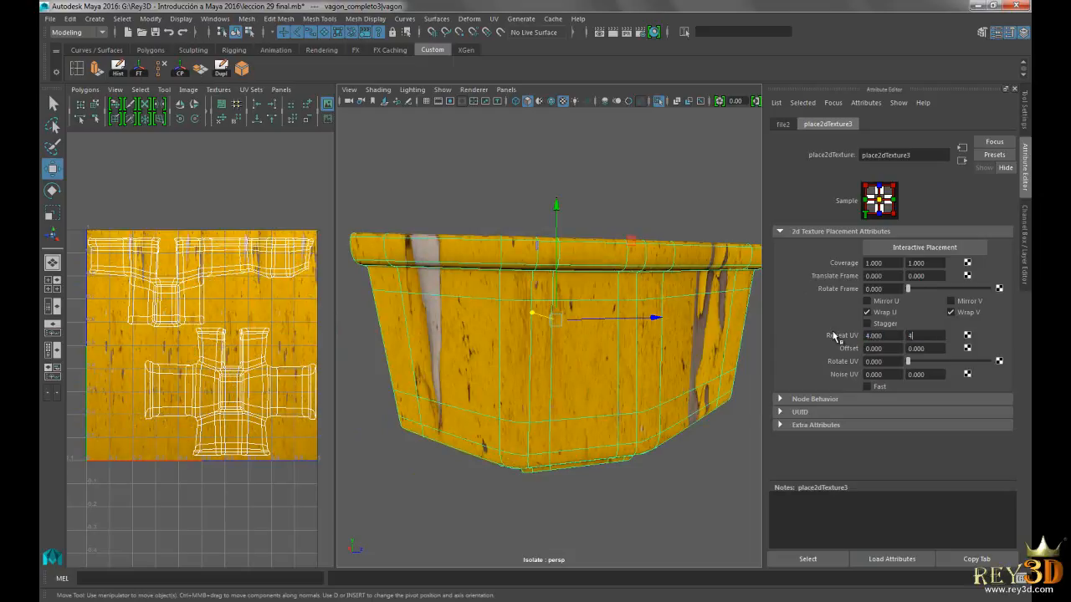
type("4")
key("Return")
left_click_drag(592, 340, 622, 329, "alt")
right_click_drag(639, 333, 622, 338, "alt")
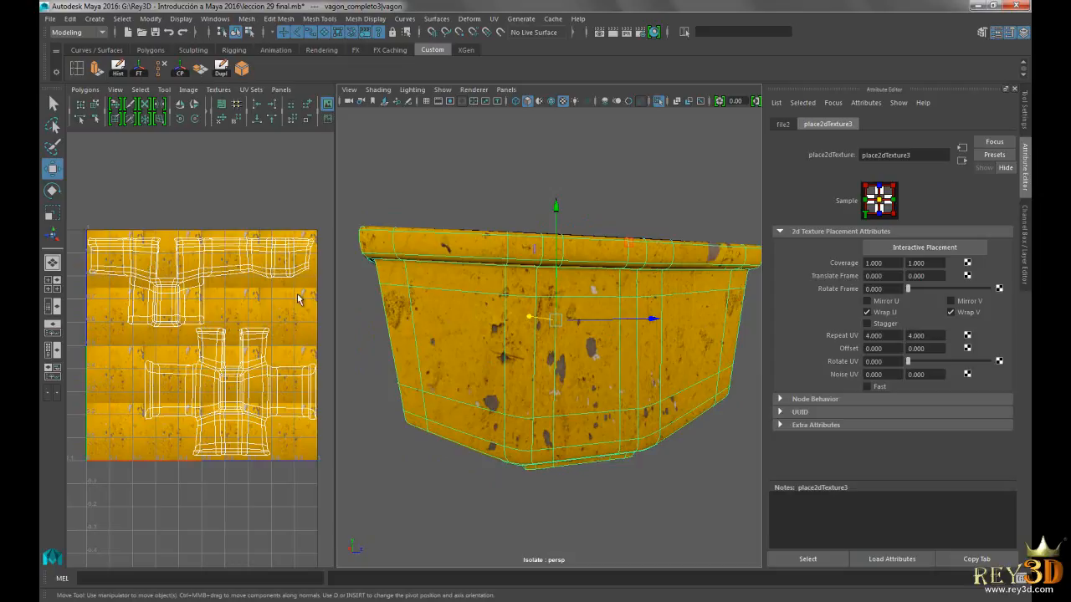
Step: Examine how the repeated metal texture tiles behind the car body's UV shells in the UV layout
right_click_drag(226, 280, 248, 284, "alt")
middle_click_drag(206, 242, 189, 342, "alt")
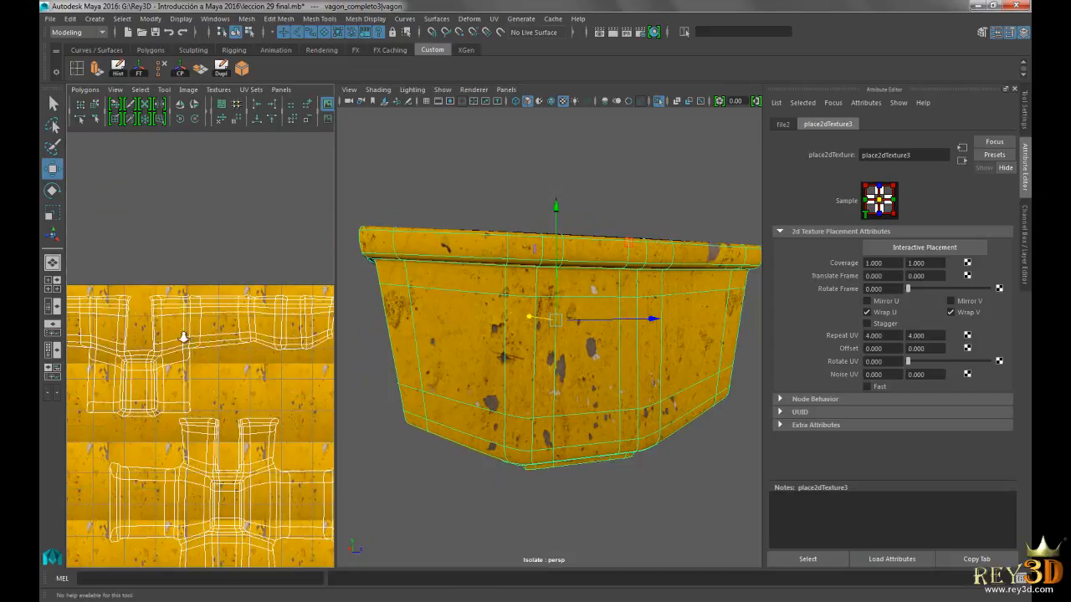
right_click_drag(189, 341, 253, 320, "alt")
right_click_drag(237, 394, 150, 401, "alt")
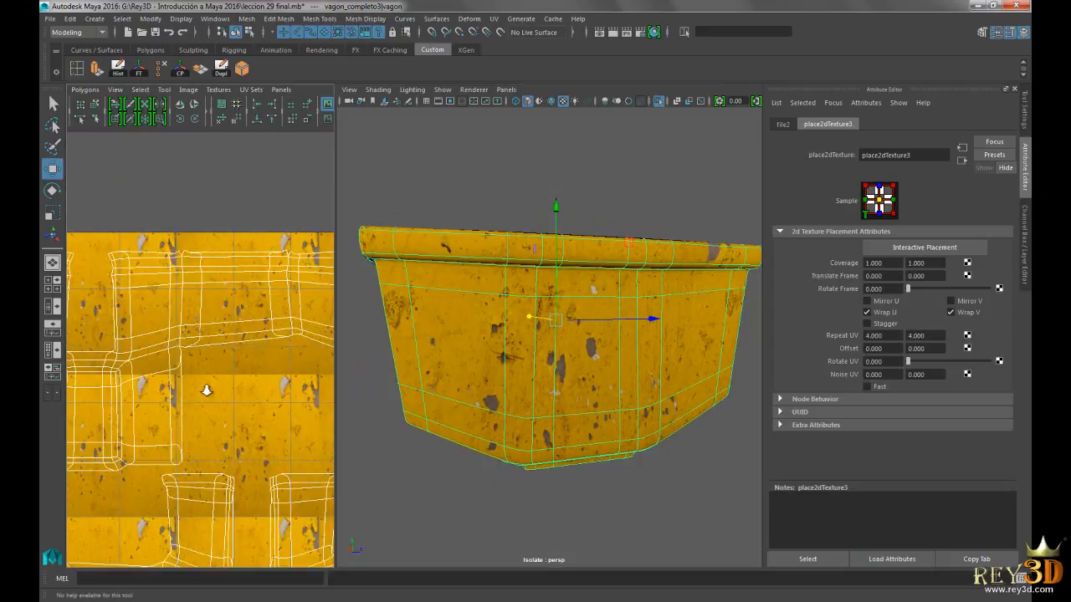
middle_click_drag(195, 412, 228, 365, "alt")
right_click_drag(228, 368, 203, 363, "alt")
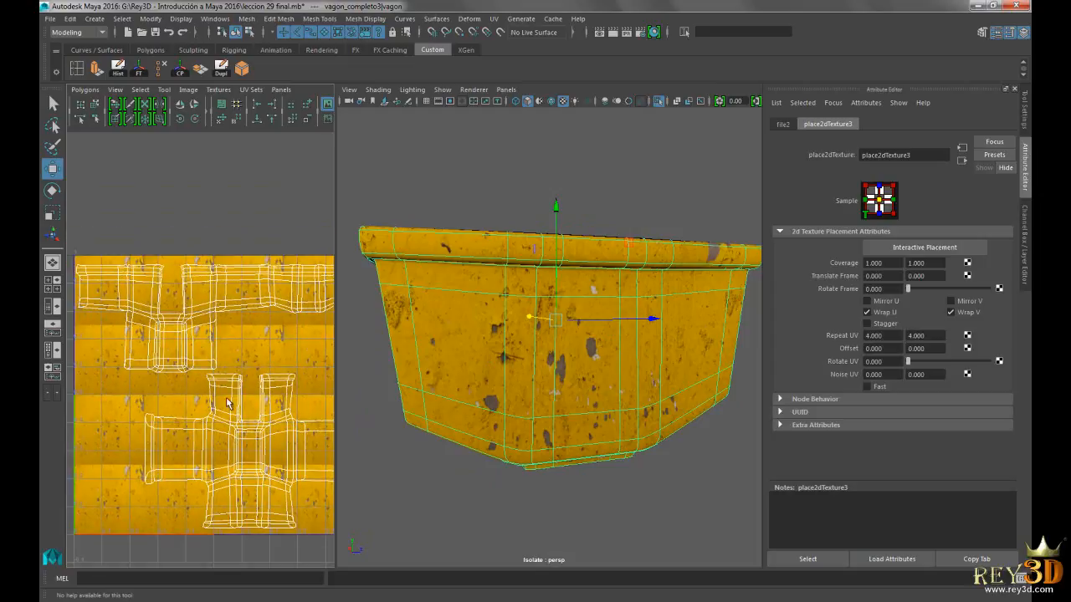
right_click_drag(276, 371, 210, 371, "alt")
middle_click_drag(246, 359, 230, 355, "alt")
Step: Inspect the tiled metal texture on the car body from its underside and around the door opening
left_click(607, 373)
left_click_drag(607, 373, 688, 312, "alt")
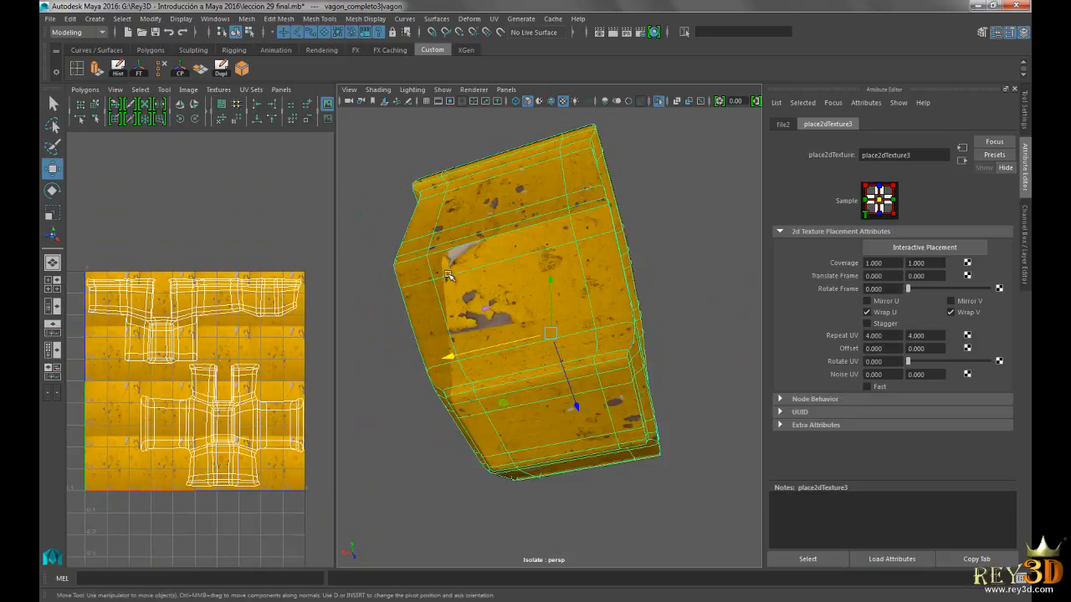
left_click_drag(599, 236, 504, 291, "alt")
left_click_drag(537, 297, 516, 335, "alt")
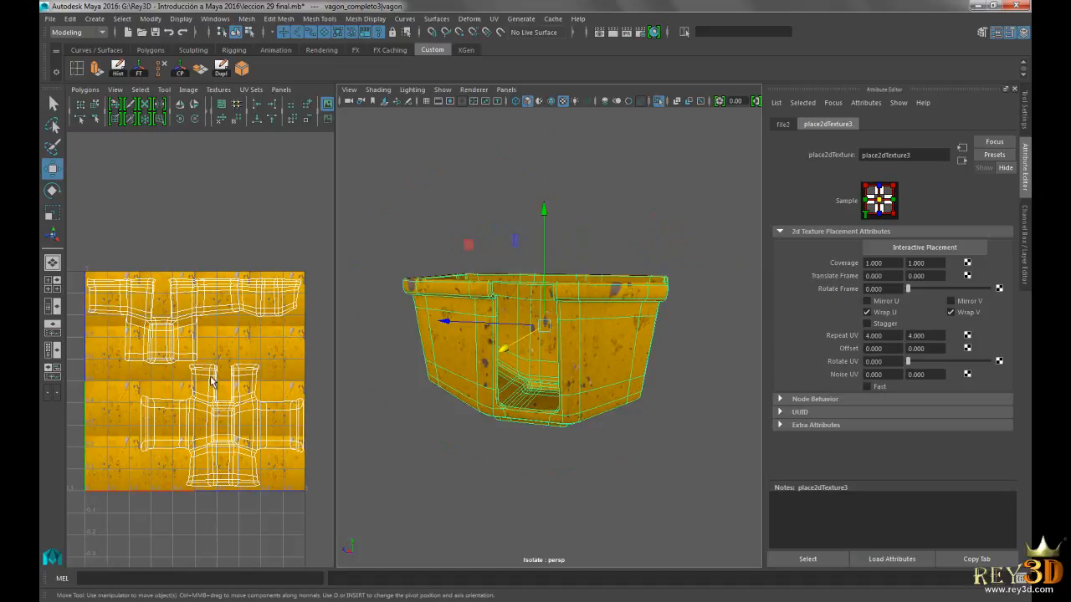
left_click_drag(624, 354, 646, 316, "alt")
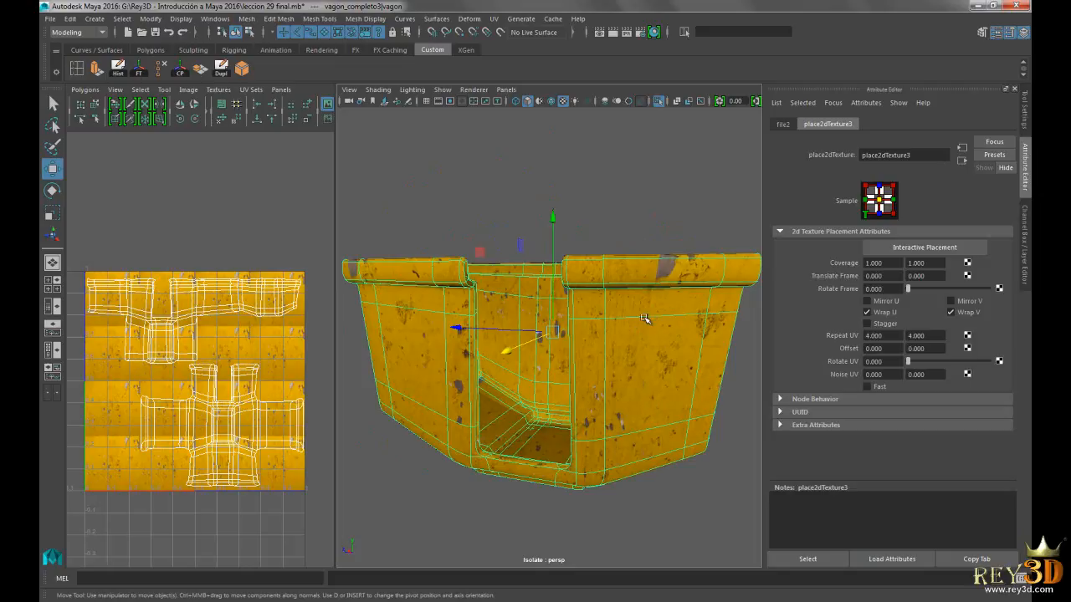
Step: Select the car body and open the UV Snapshot options for its UV layout
left_click(630, 240)
left_click(633, 309)
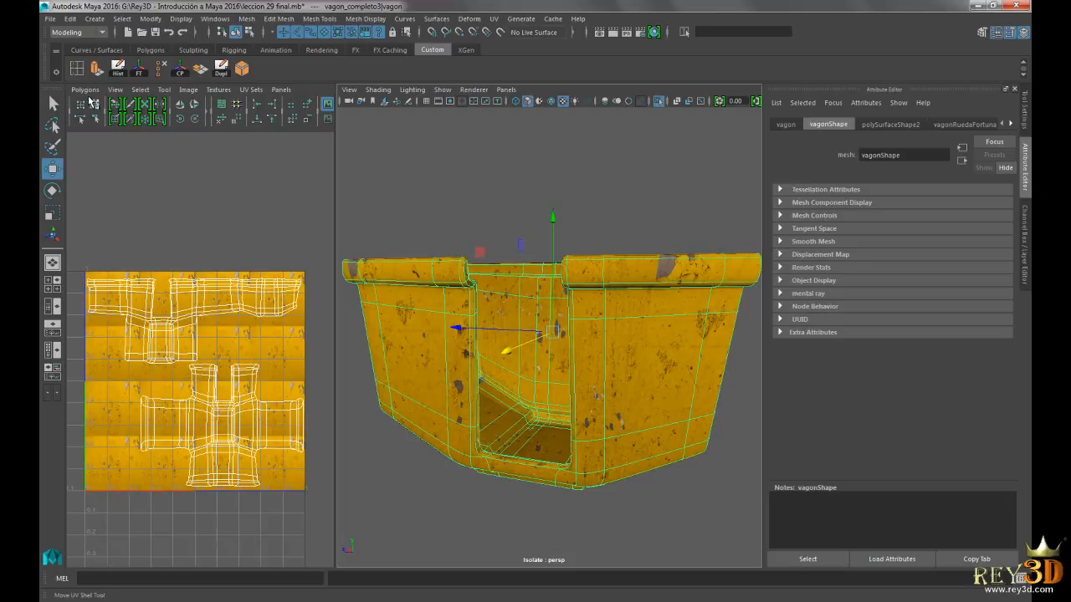
left_click(84, 90)
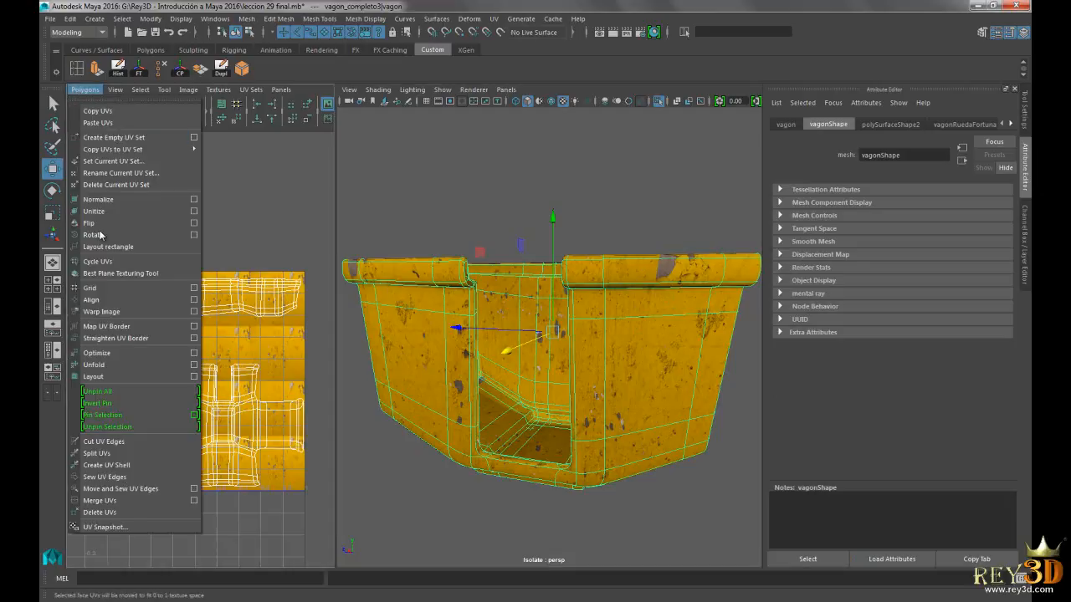
left_click(125, 527)
left_click_drag(336, 178, 478, 163)
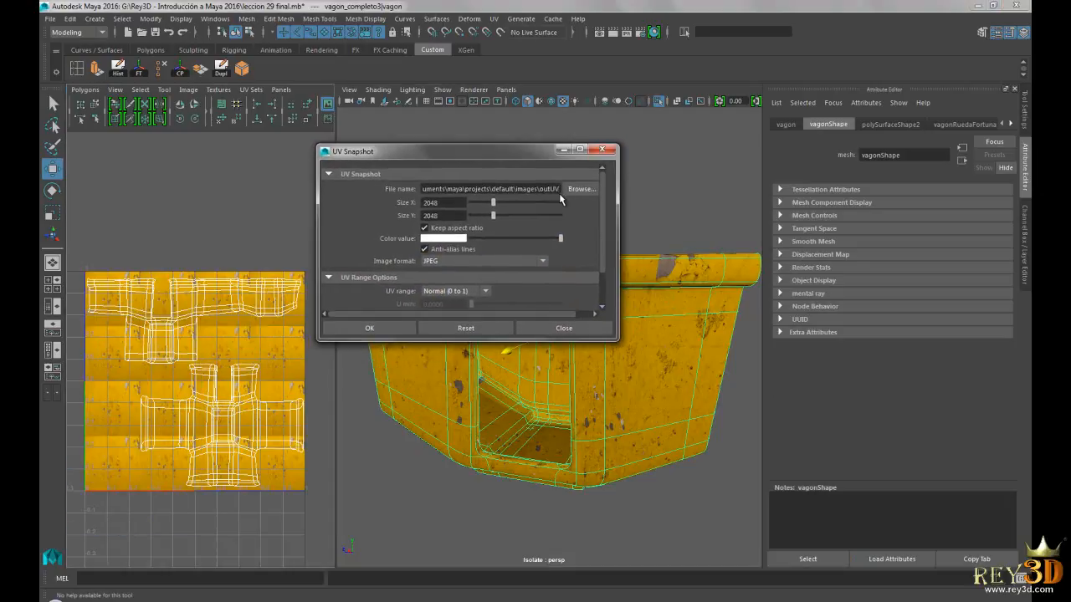
Step: Export the UV snapshot as a 2048 x 2048 JPEG named "vagon uv map" in G:\Rey3D - Introducción a Maya 2016
left_click(582, 193)
left_click(178, 101)
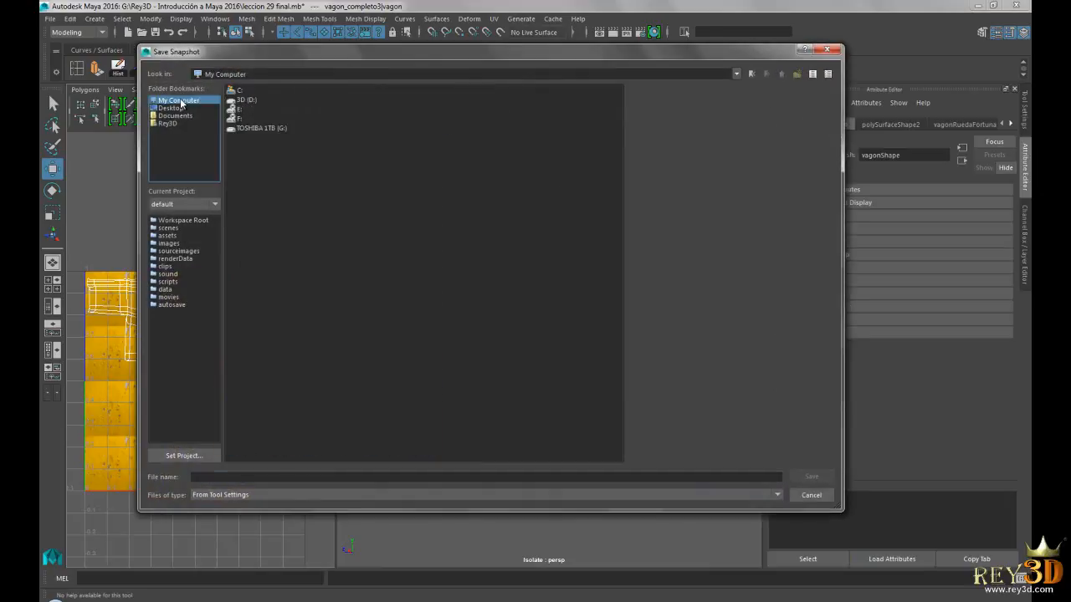
double_click(278, 128)
double_click(308, 128)
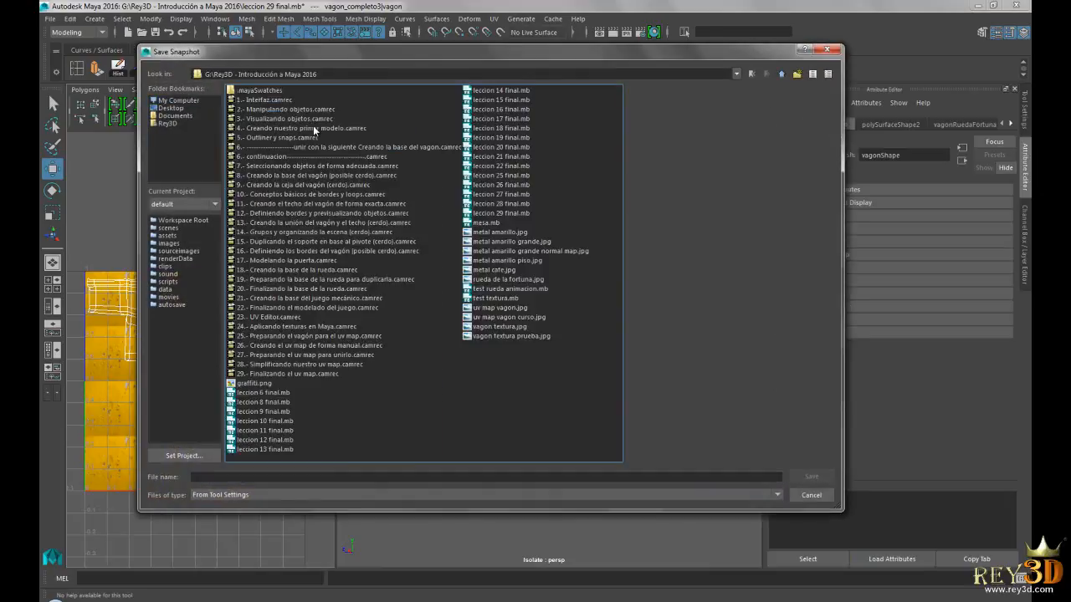
left_click(346, 478)
type("va")
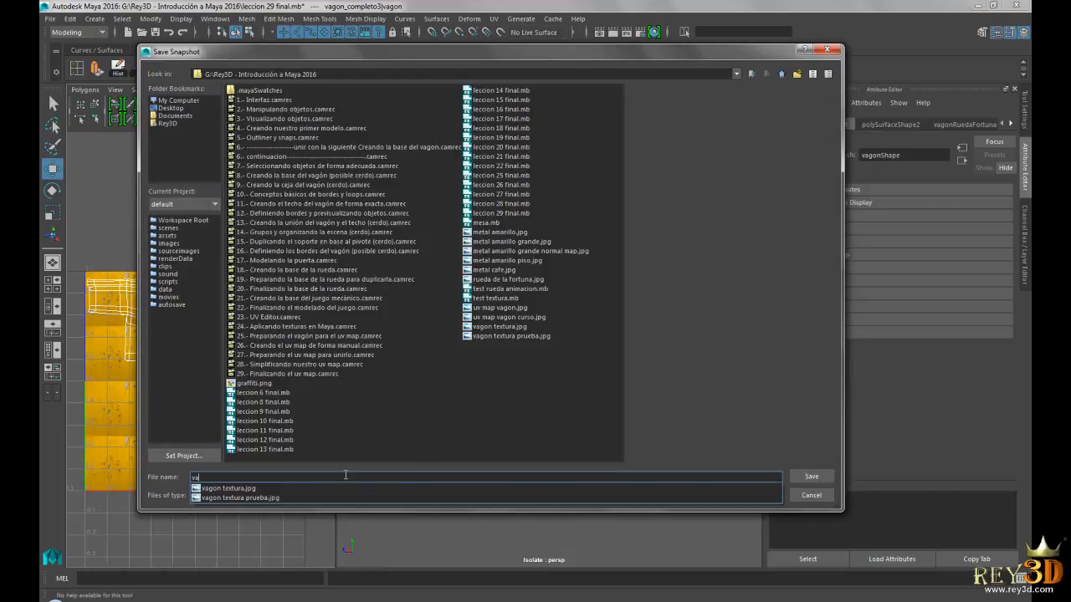
type("gon uv")
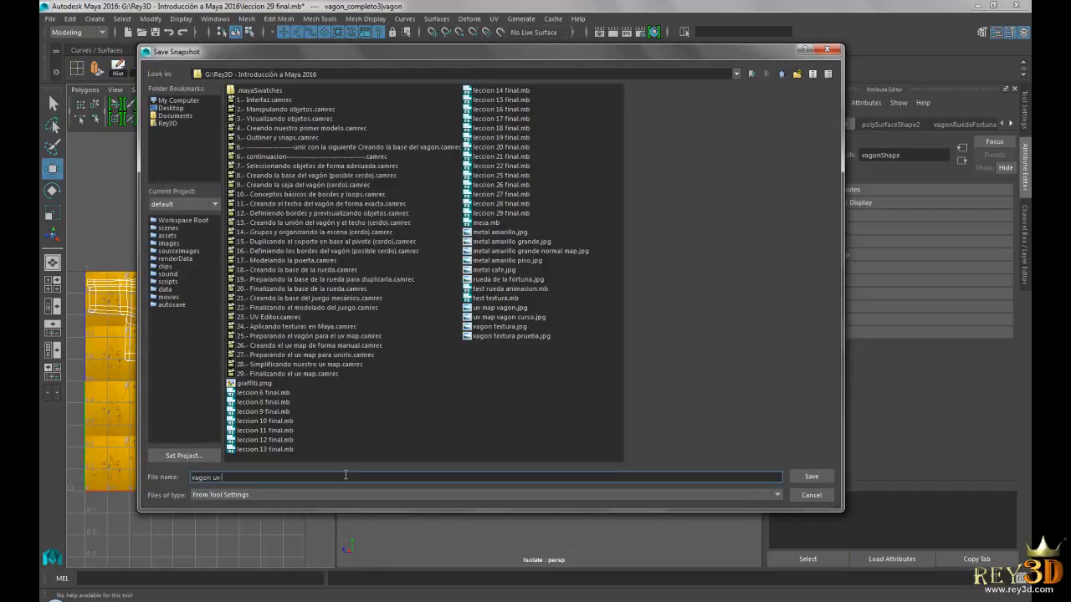
type(" map")
left_click(807, 477)
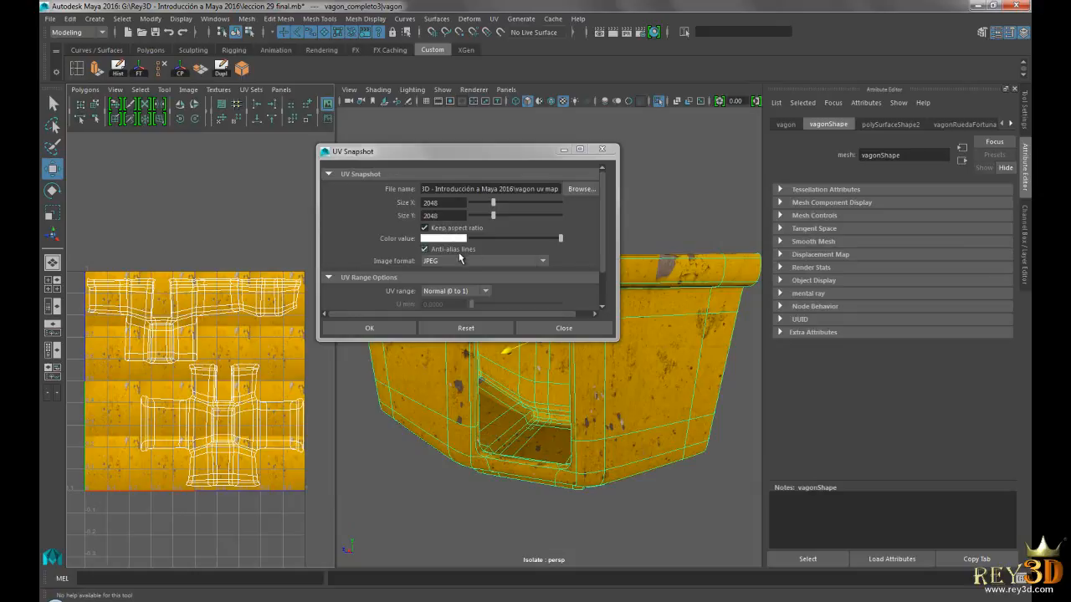
scroll(604, 228, "down", 2)
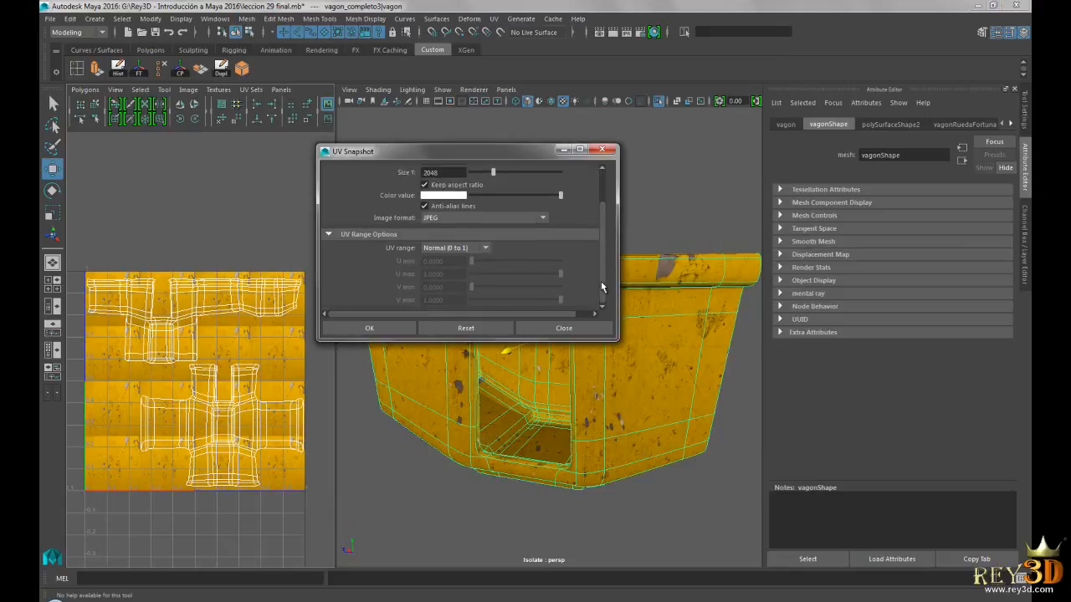
left_click(386, 329)
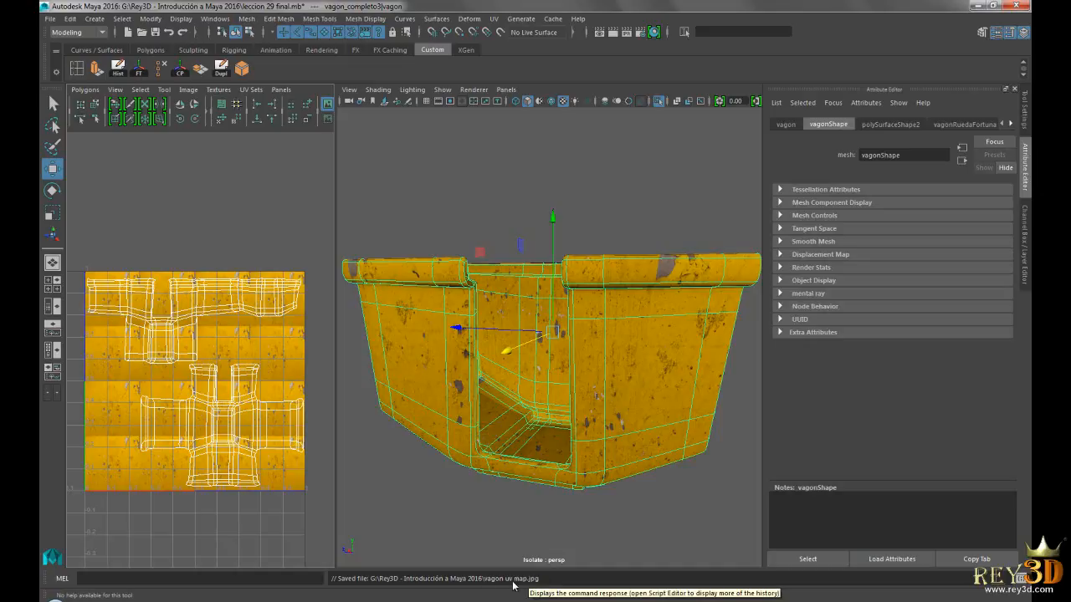
Step: Switch to Photoshop and open the "vagon uv map" image from G:\Rey3D - Introducción a Maya 2016
left_click(816, 591)
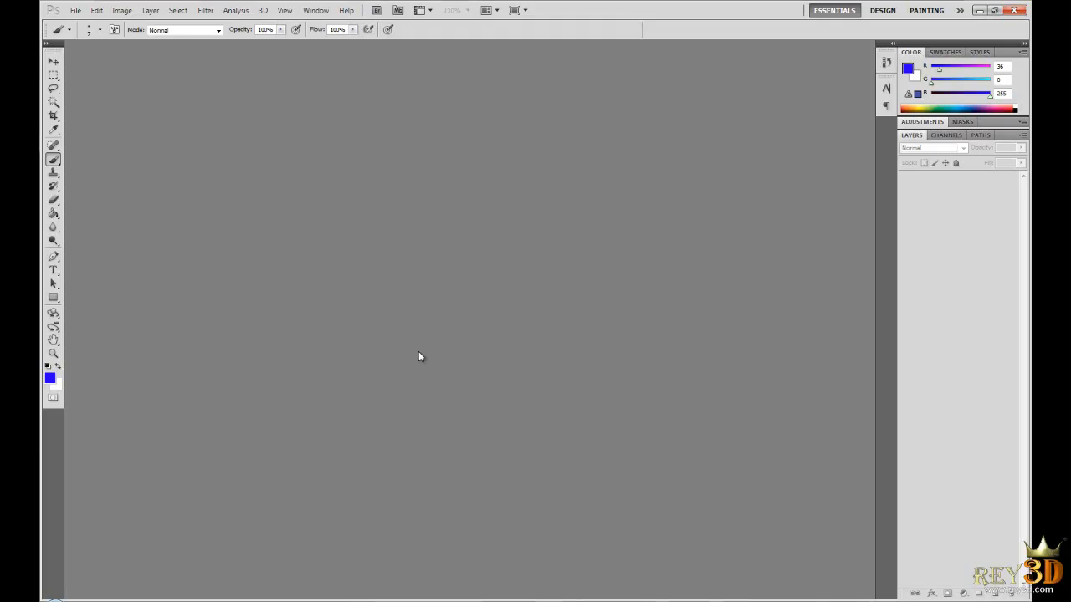
double_click(370, 242)
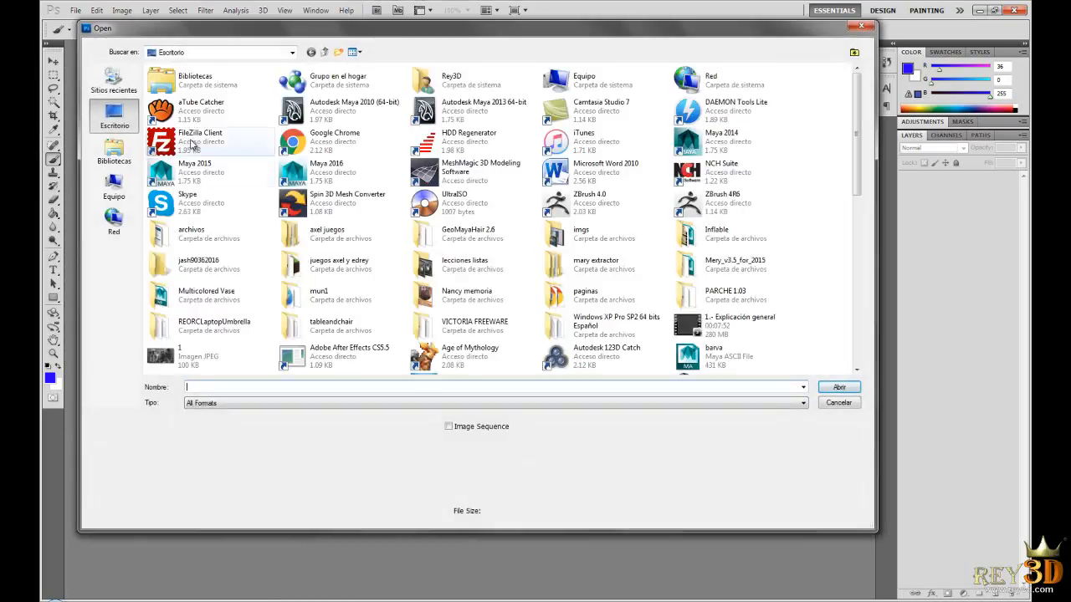
left_click(114, 188)
double_click(464, 98)
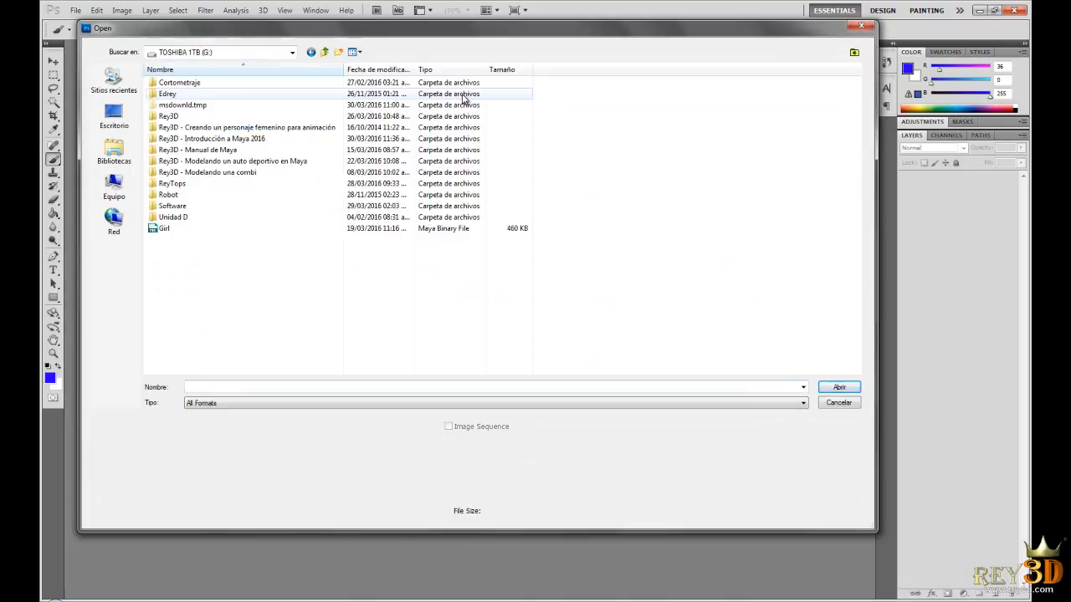
double_click(227, 140)
left_click_drag(859, 142, 855, 338)
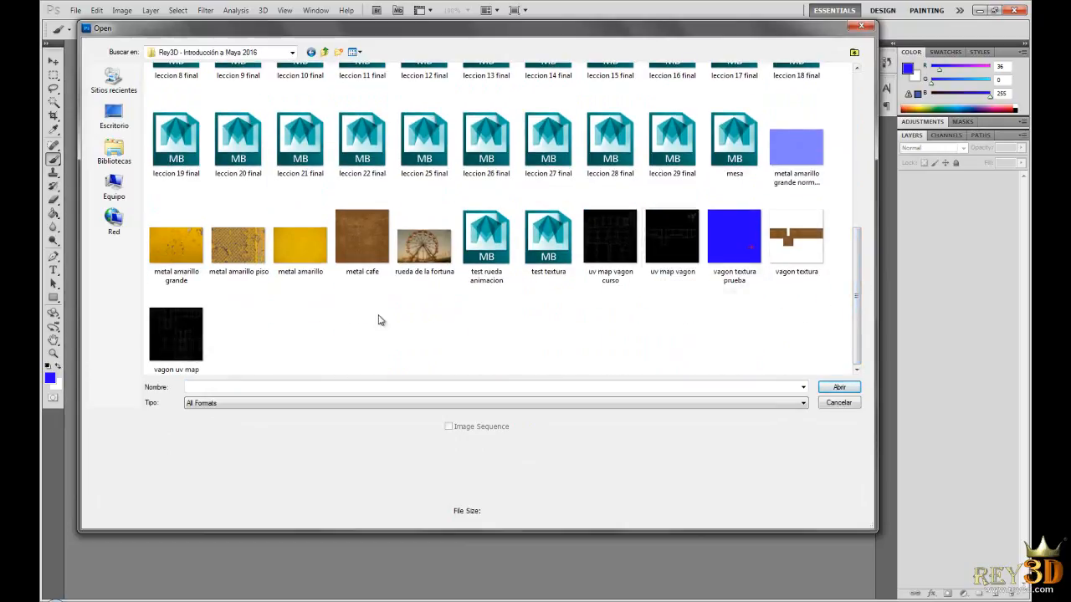
left_click(204, 326)
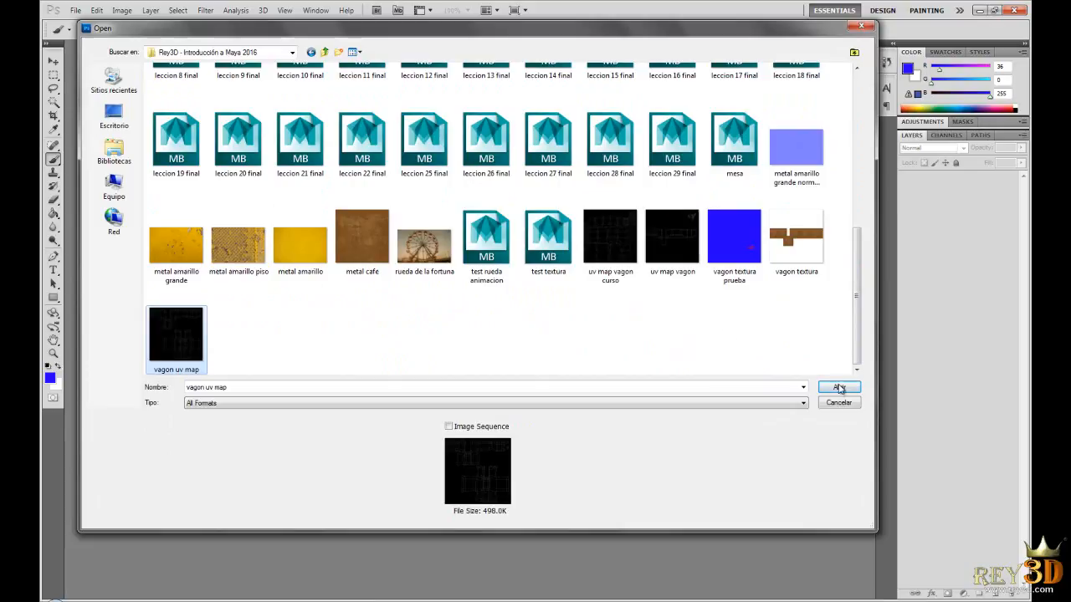
left_click(837, 387)
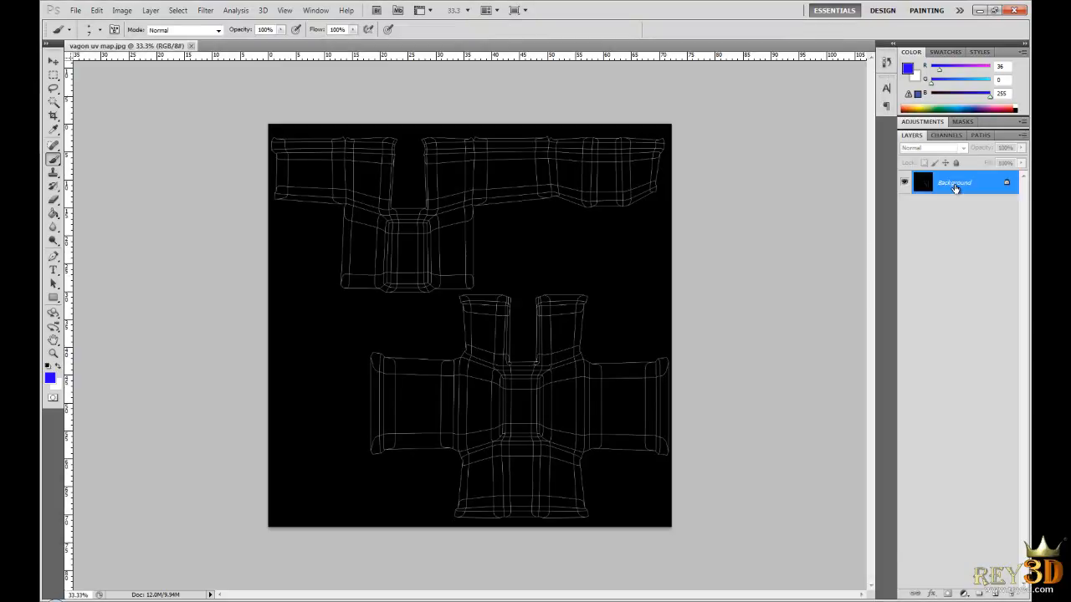
Step: Convert the locked Background into a regular layer and invert its colors to get dark UV lines on white
double_click(954, 187)
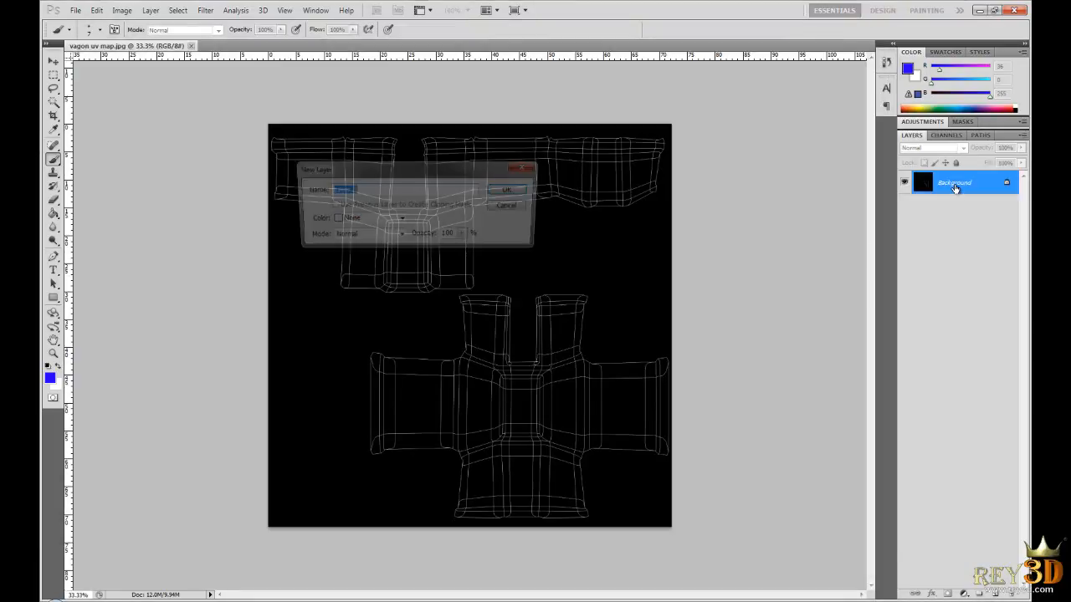
left_click(512, 189)
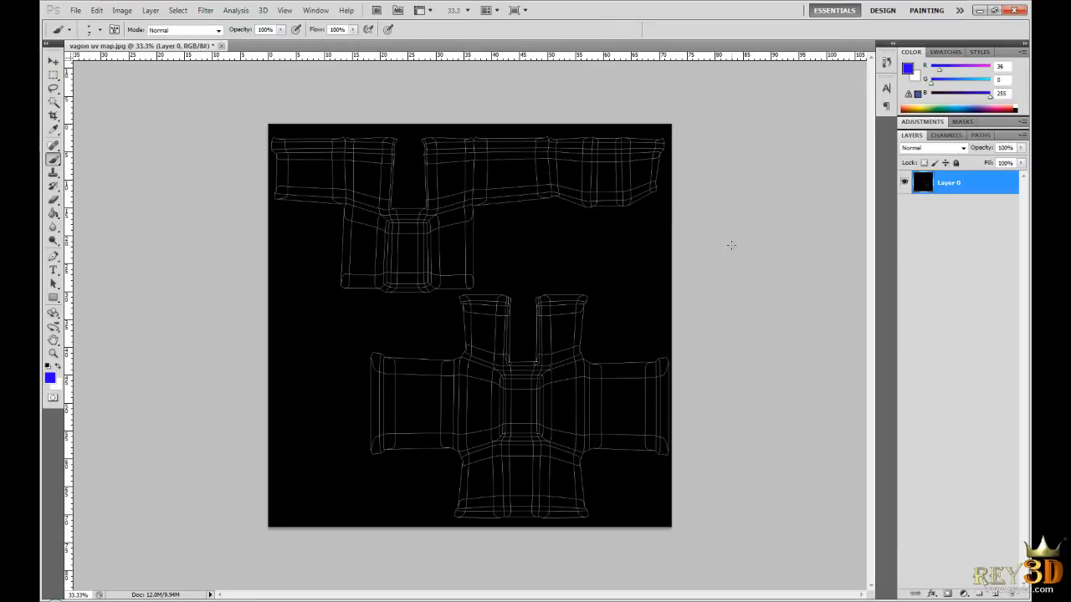
key("ctrl+i")
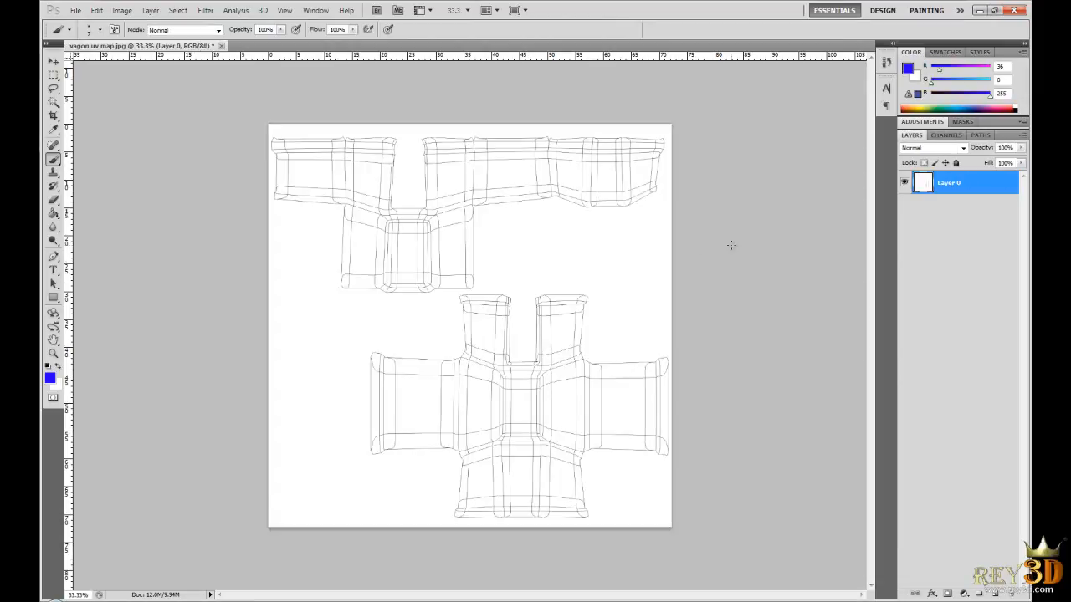